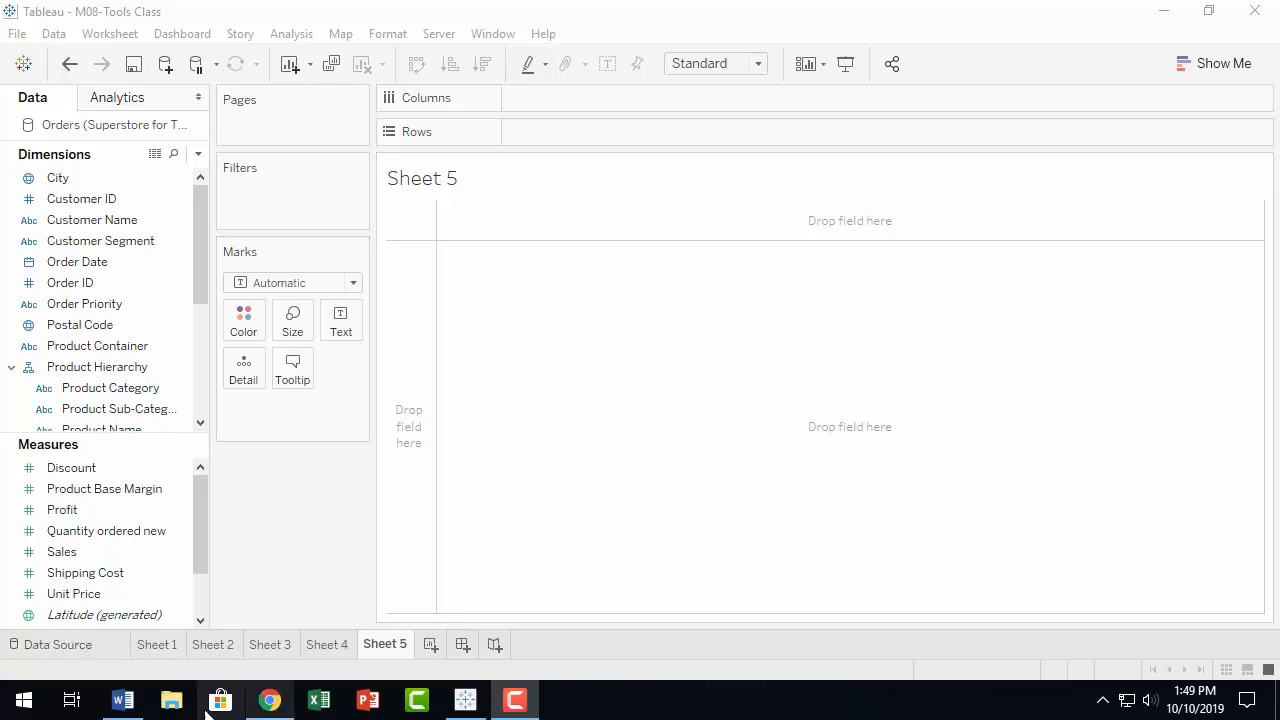
Step: Switch the Orders data source connection from Live to Extract and open the extract's settings
click(79, 648)
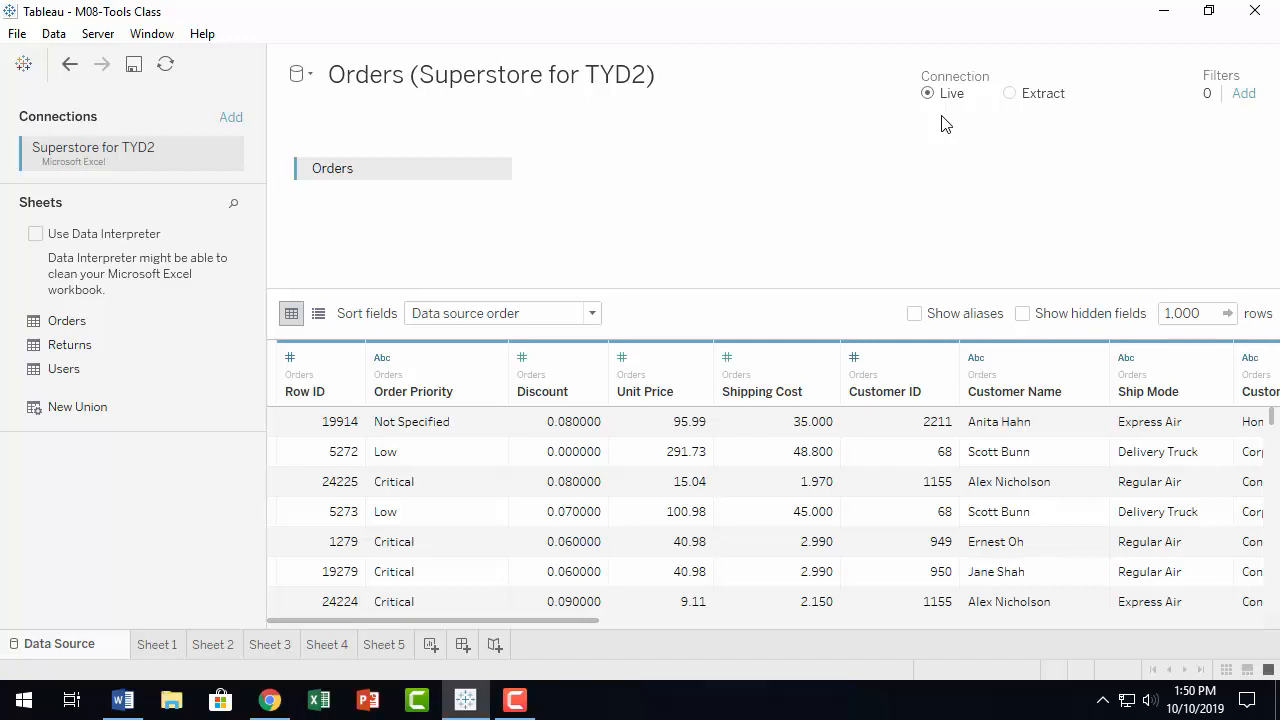
click(1010, 94)
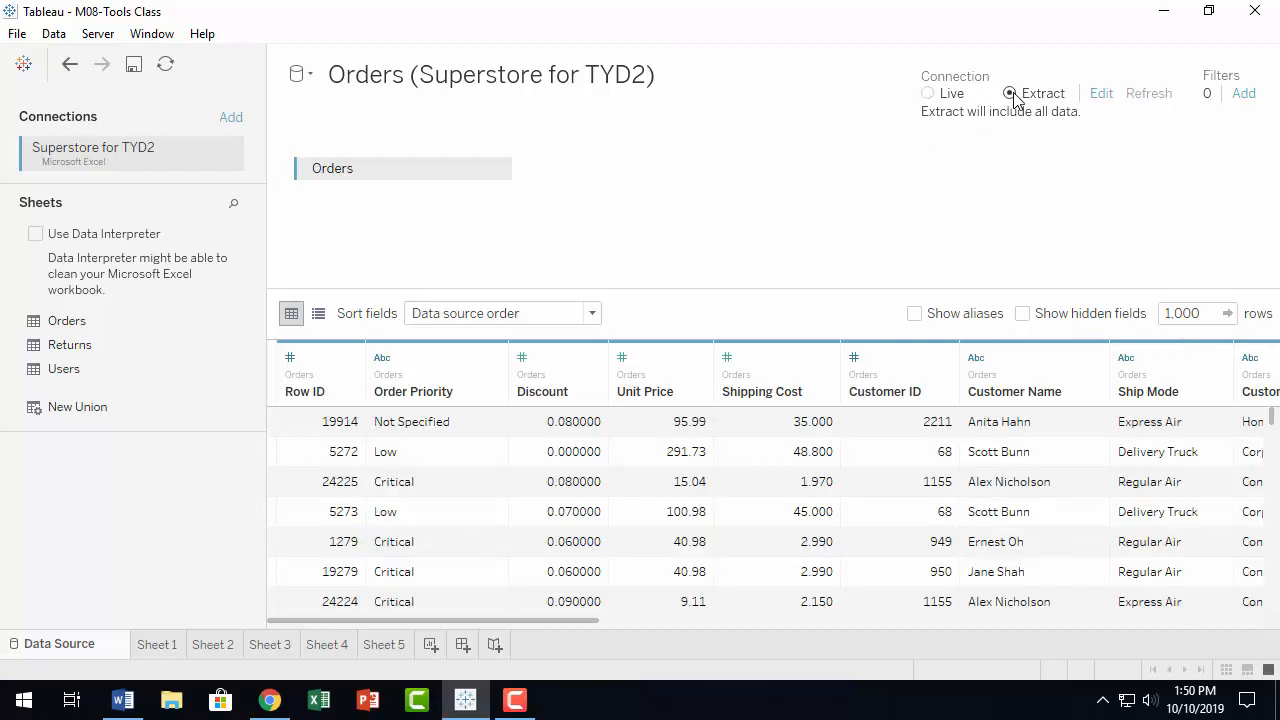
click(1101, 95)
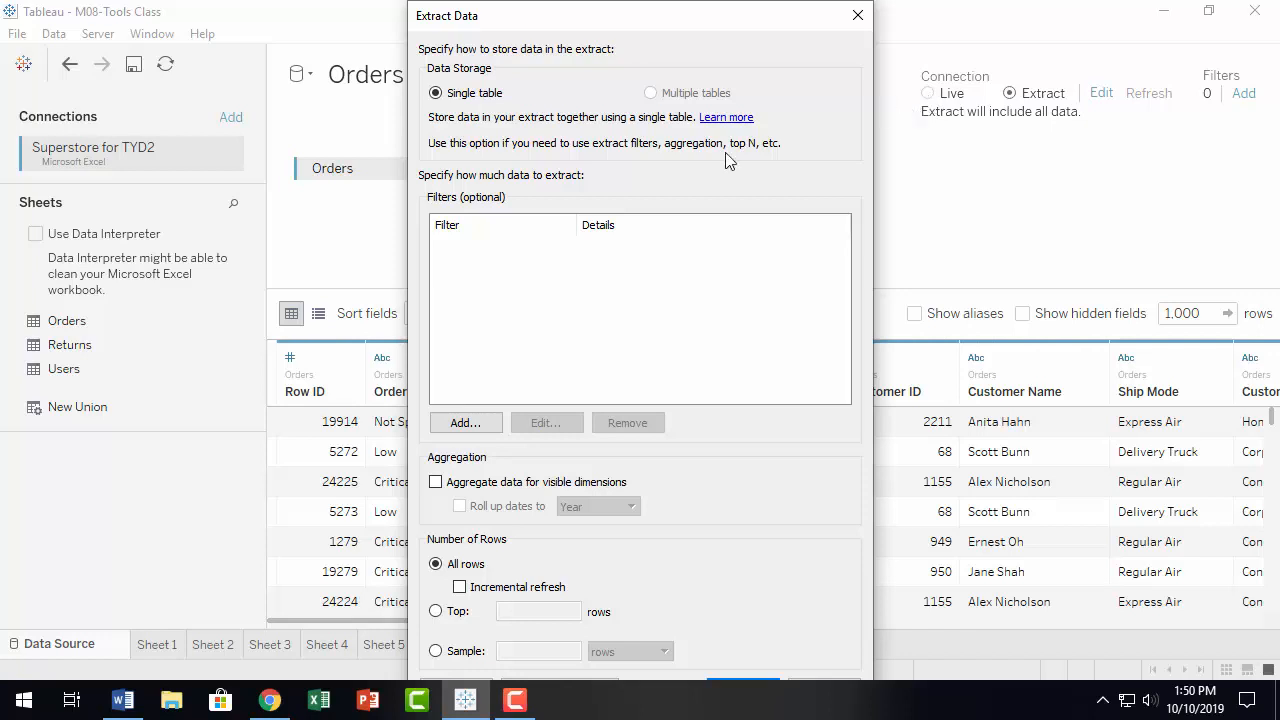
Step: Add an extract filter on the Product Name field
click(473, 428)
click(467, 424)
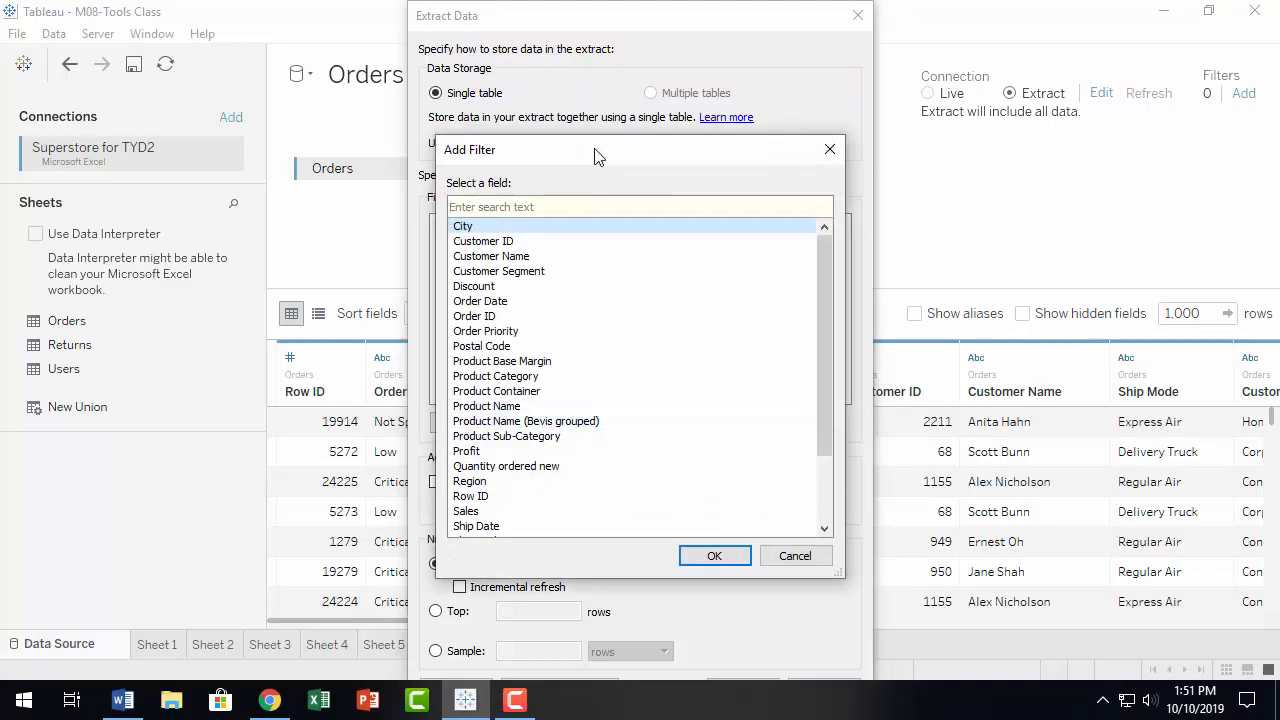
drag(600, 152, 586, 120)
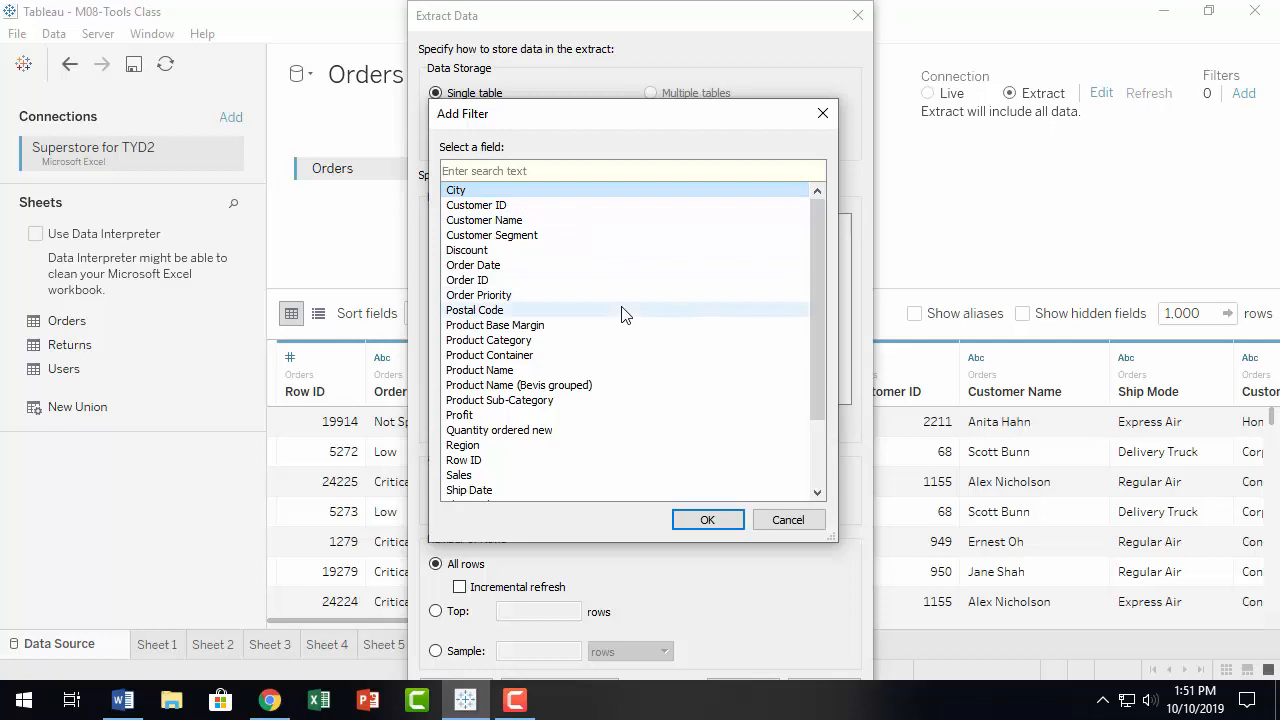
click(531, 372)
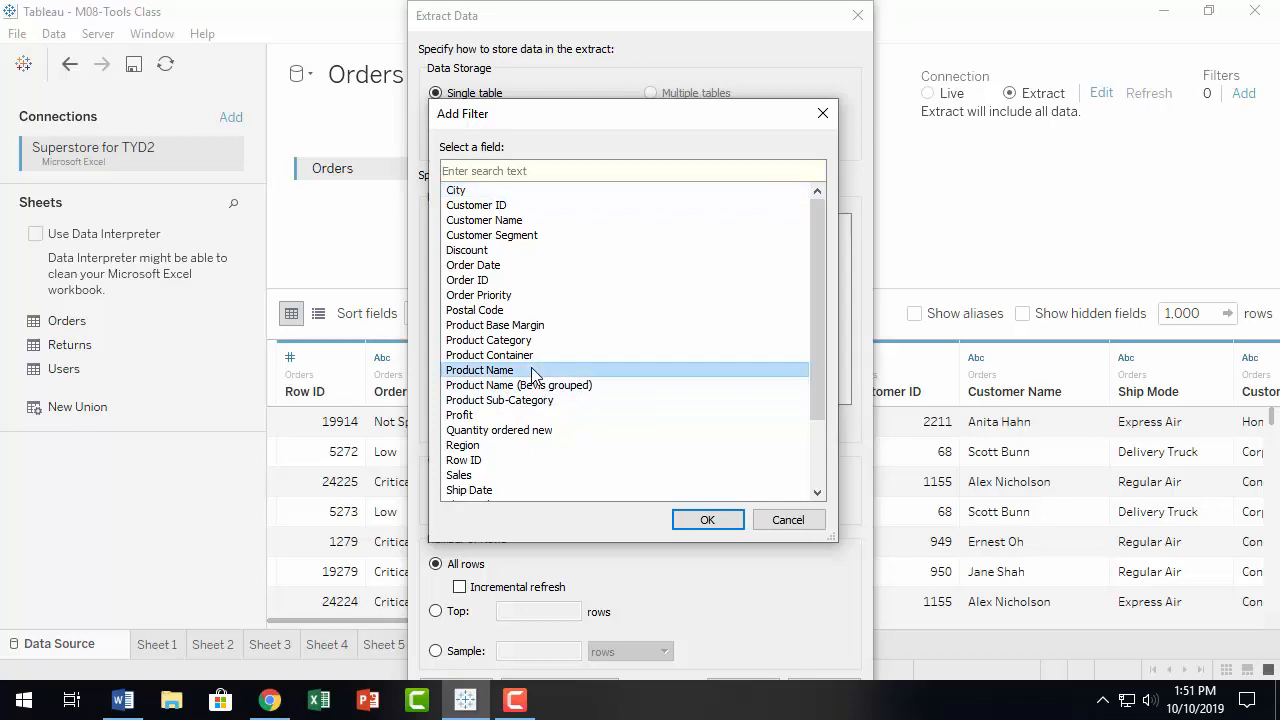
click(709, 521)
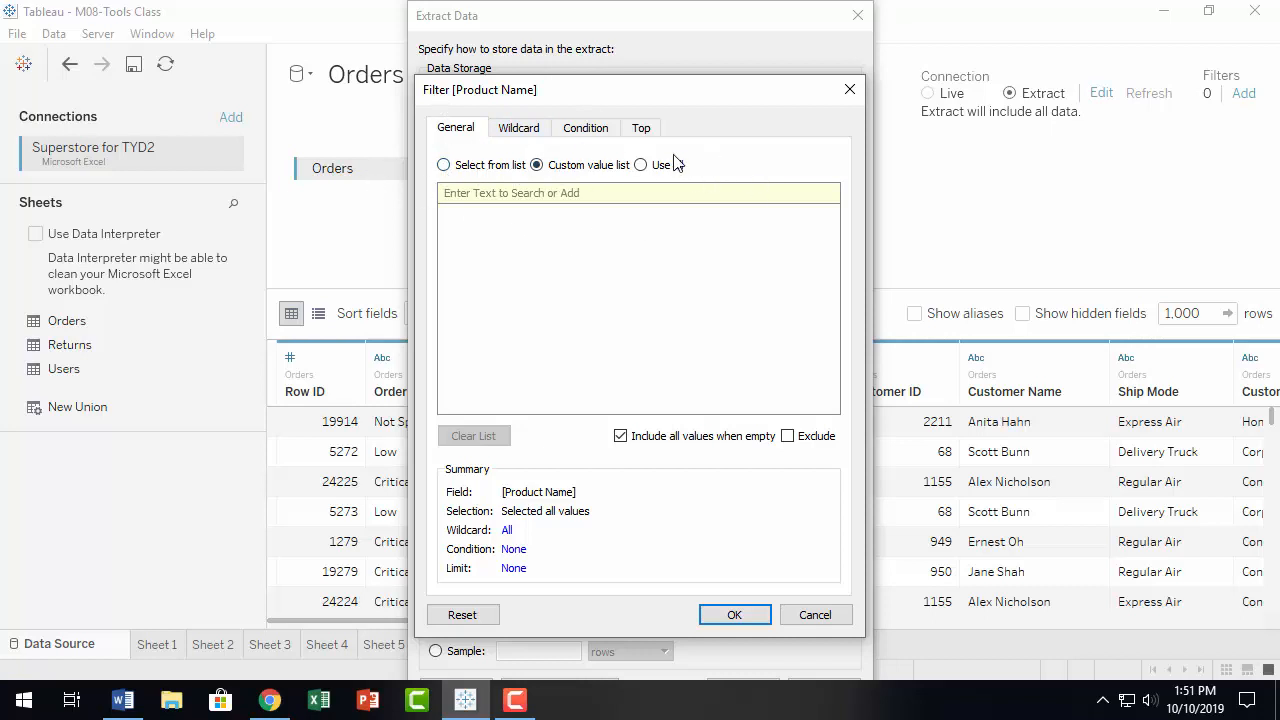
Step: Make the Product Name filter select from list, clear all product names, and reselect them all
click(444, 166)
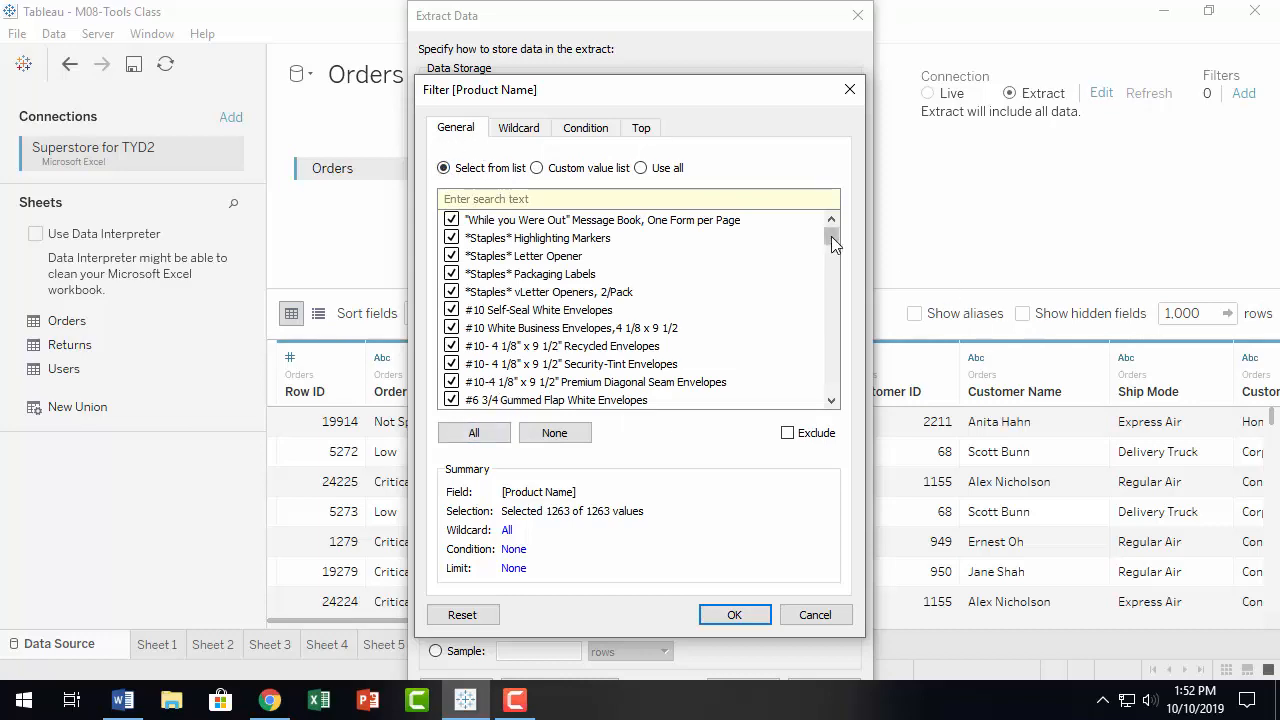
drag(831, 236, 842, 183)
click(554, 433)
click(475, 435)
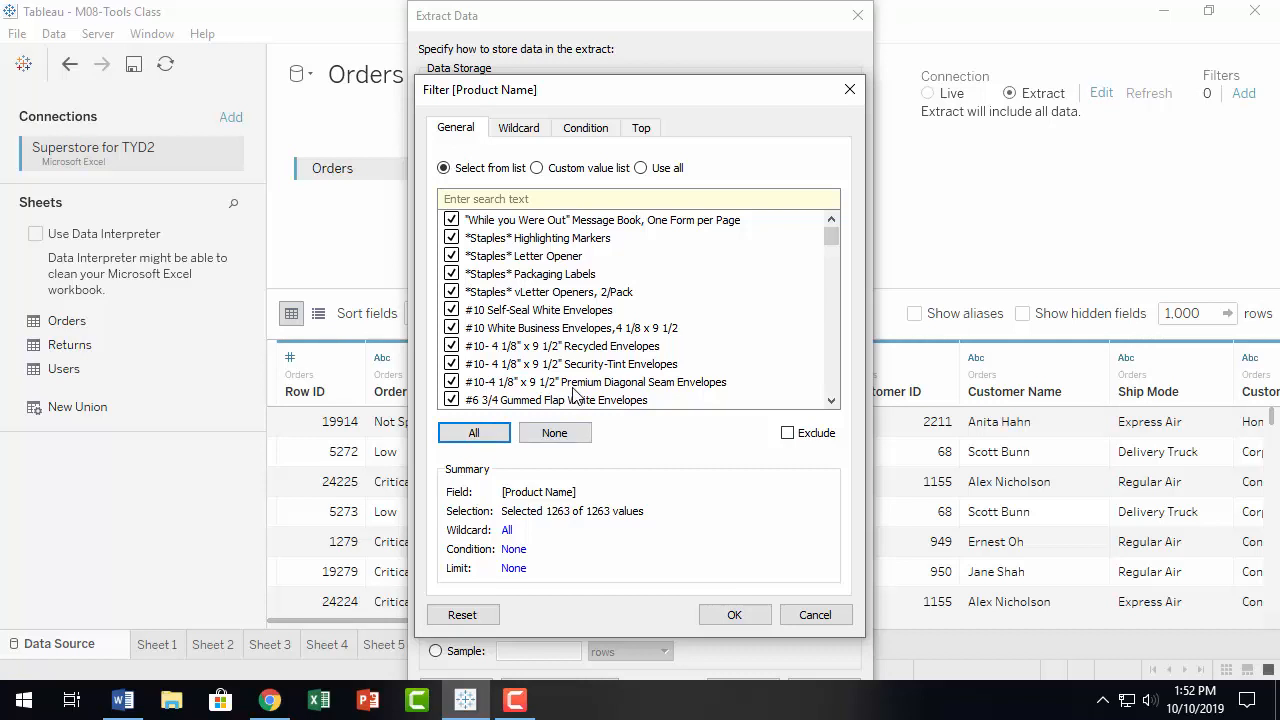
Step: Search the custom value list for product names matching "s*" and look through the matches
click(545, 172)
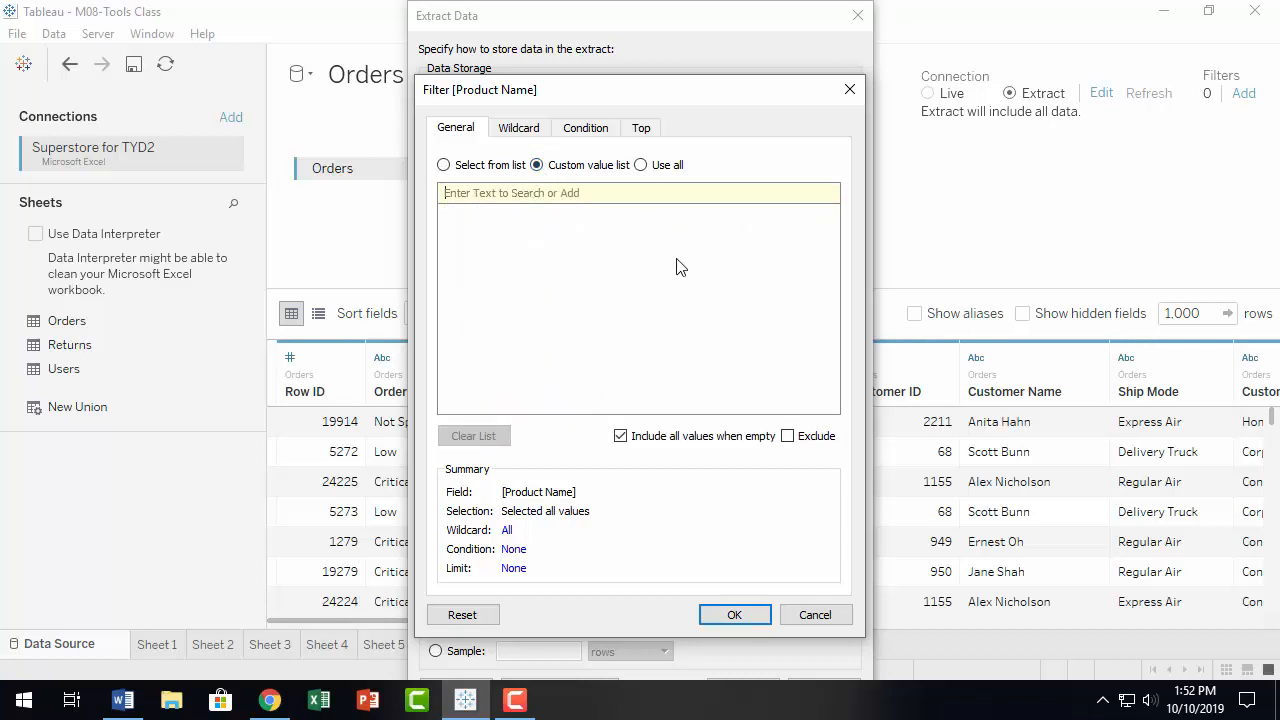
text(s)
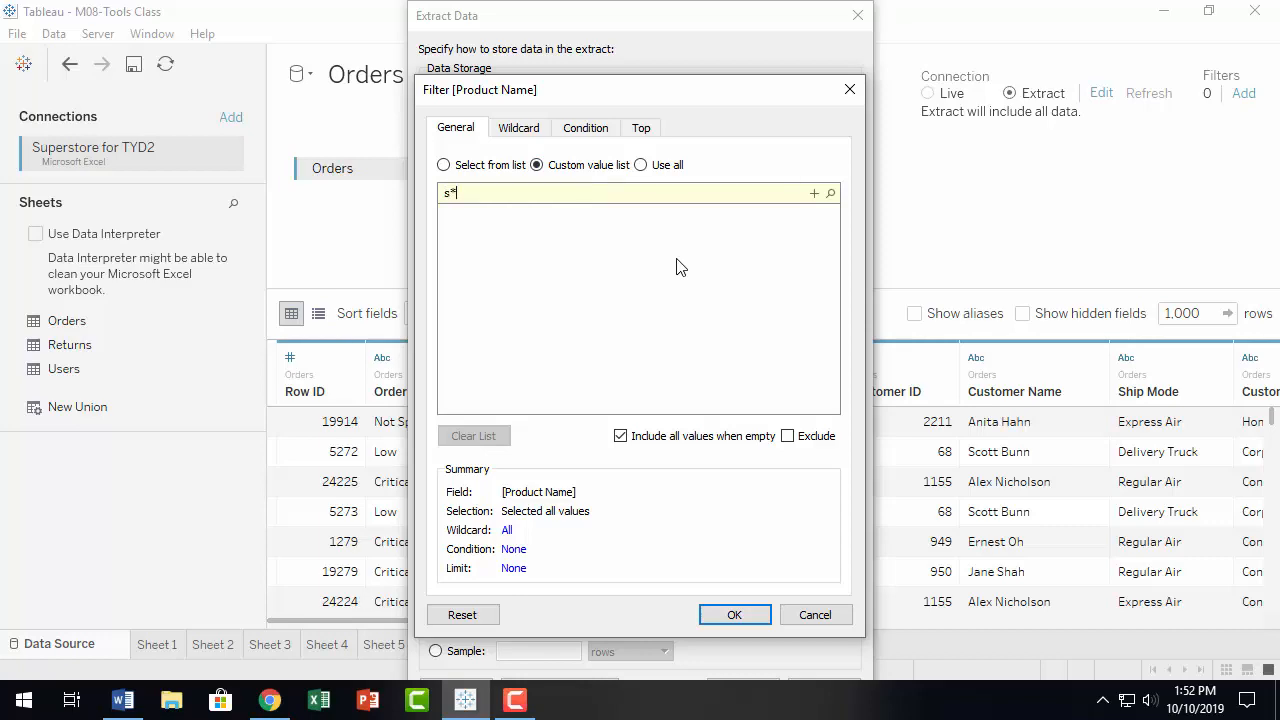
text(*)
scroll(698, 293, down, 5)
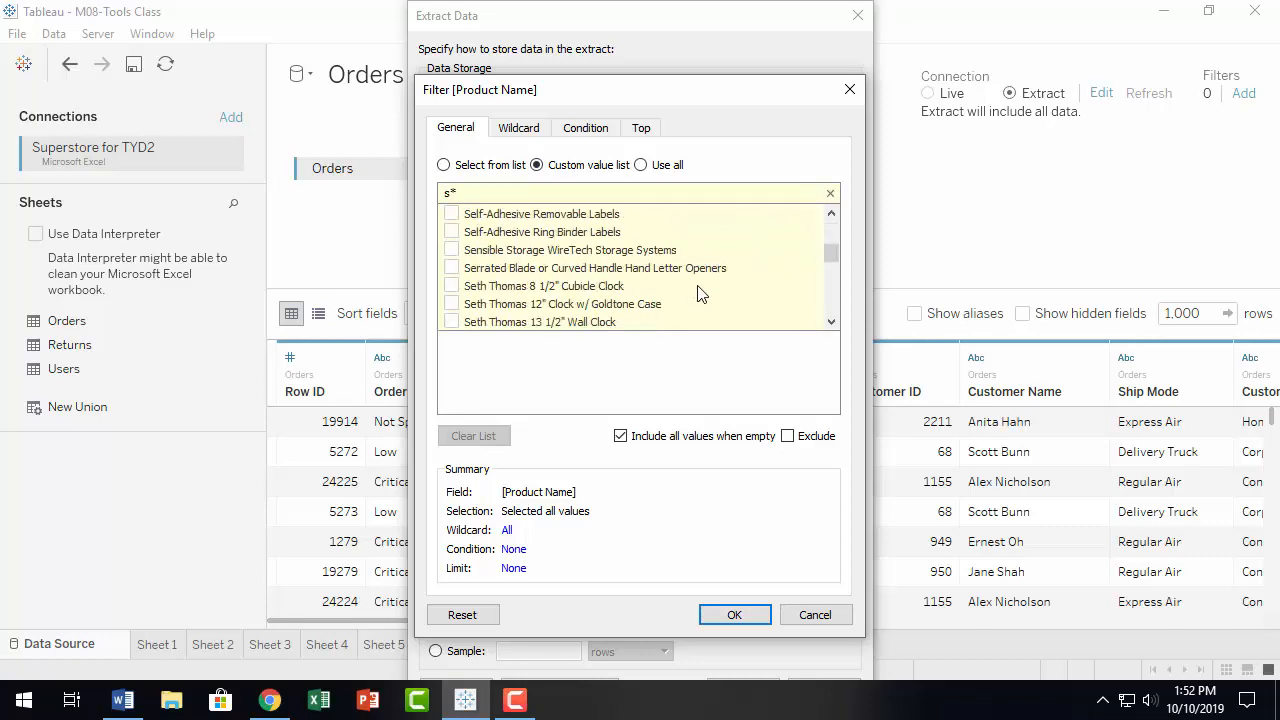
scroll(698, 293, up, 5)
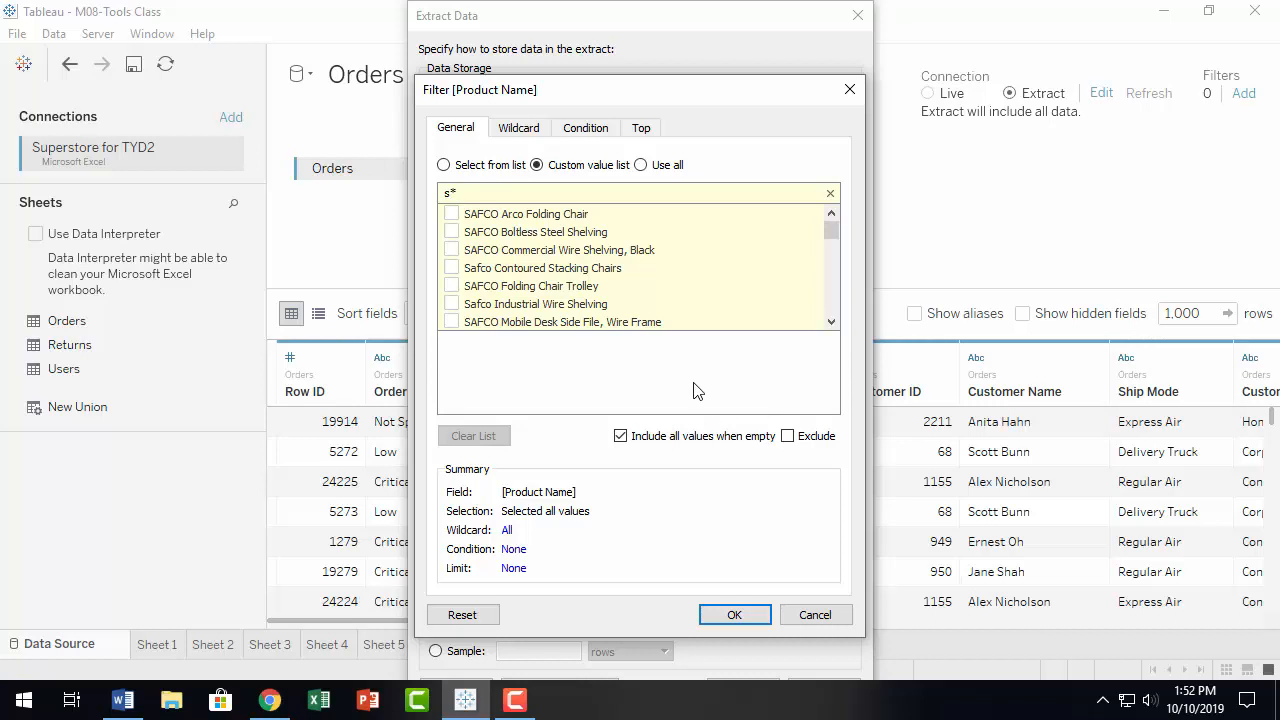
Step: Try the Use all and Custom value list options, and return the filter to Select from list
click(641, 166)
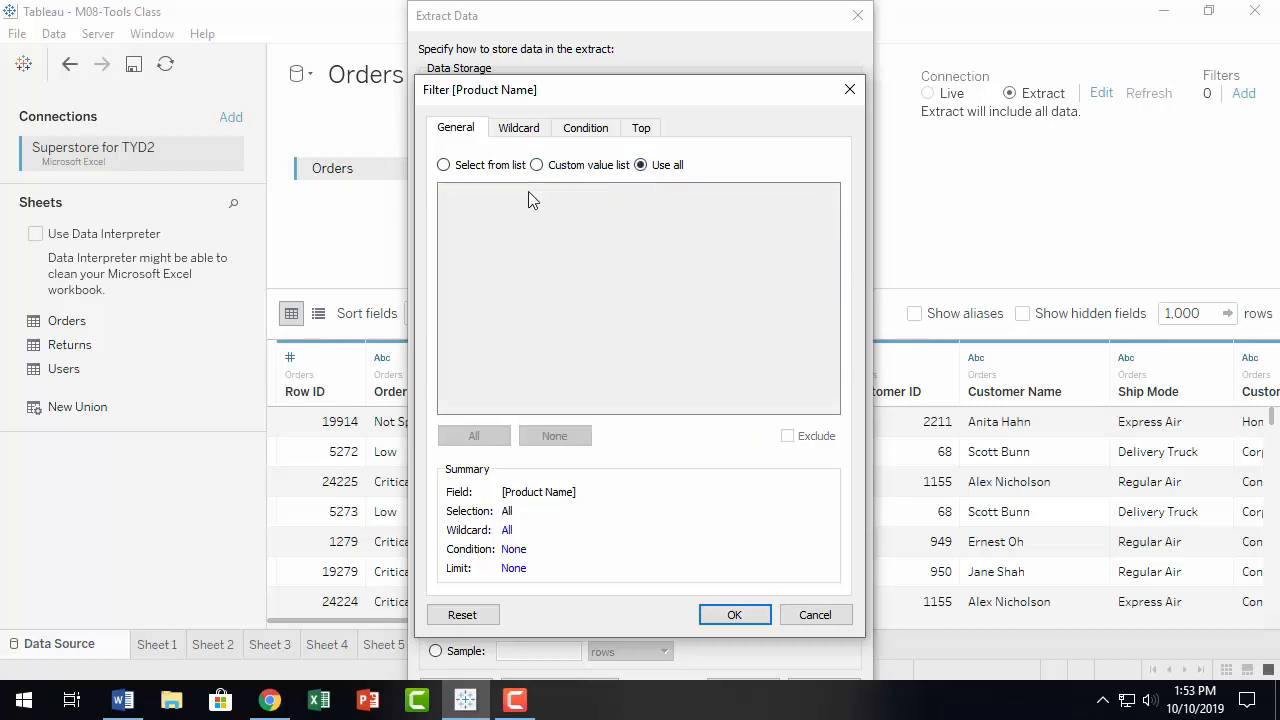
click(537, 165)
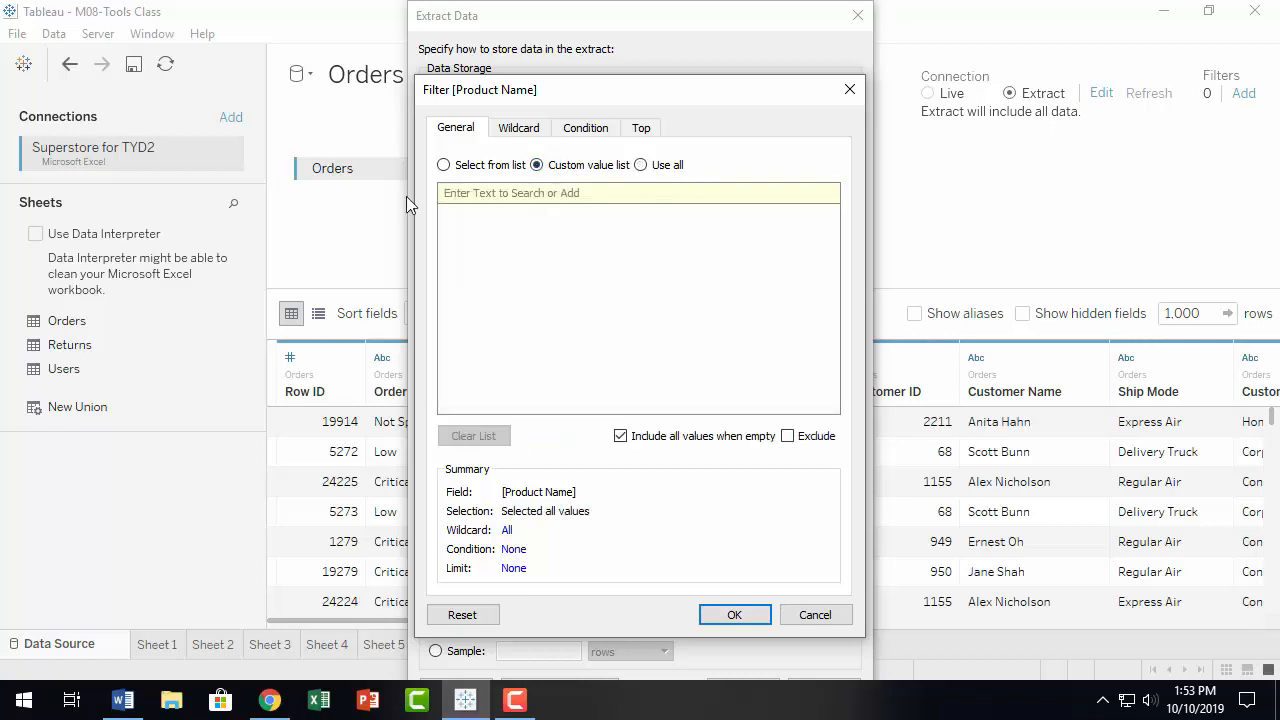
click(444, 166)
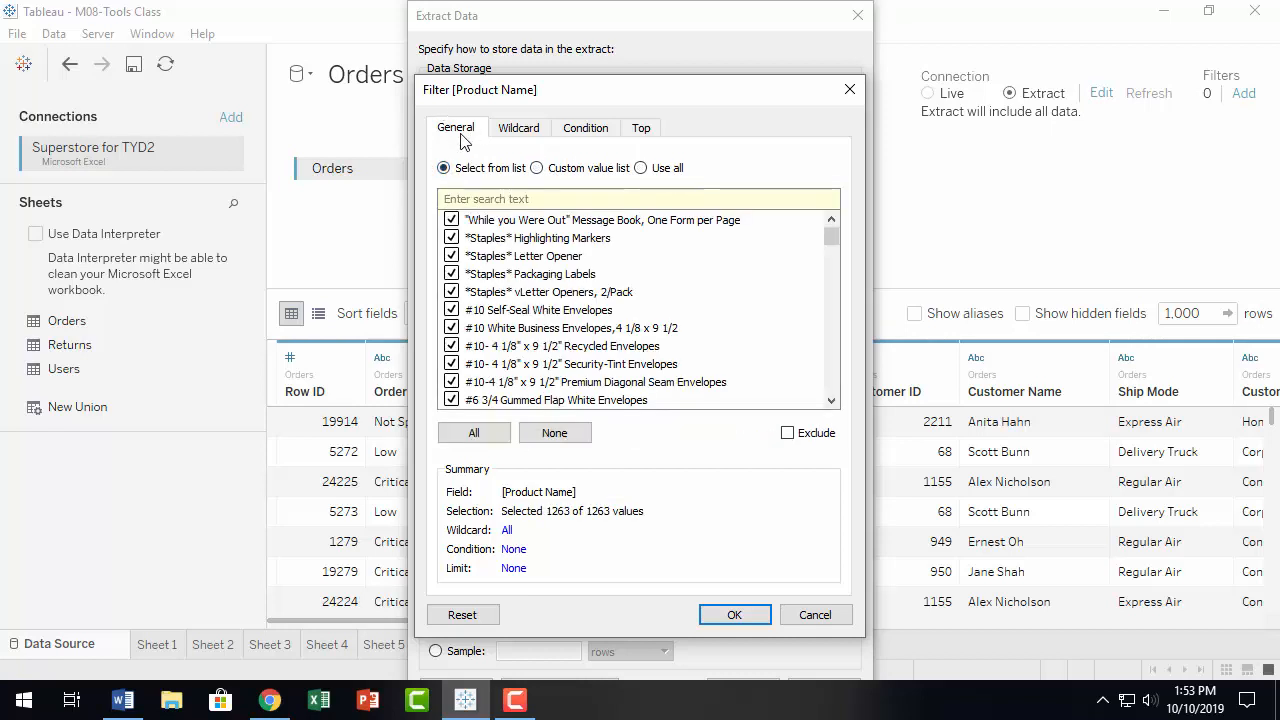
Step: Try a wildcard match for product names that start with "s", and clear the match value
click(530, 134)
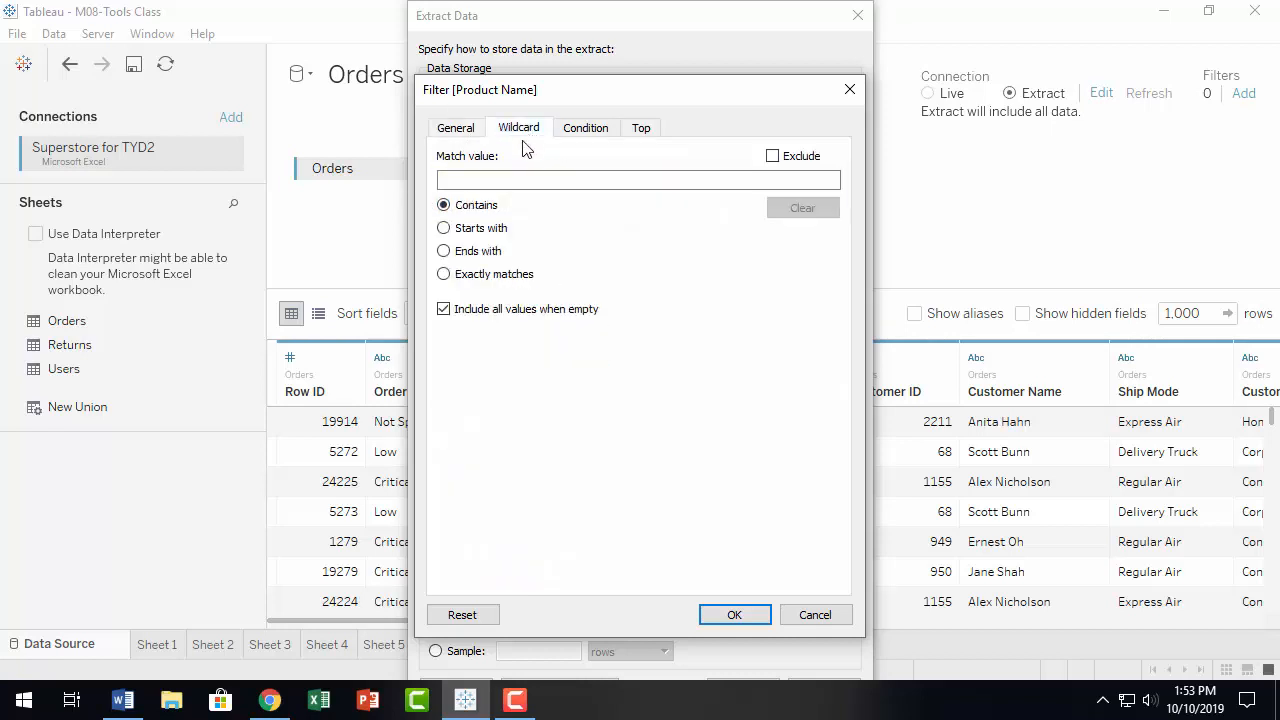
click(462, 134)
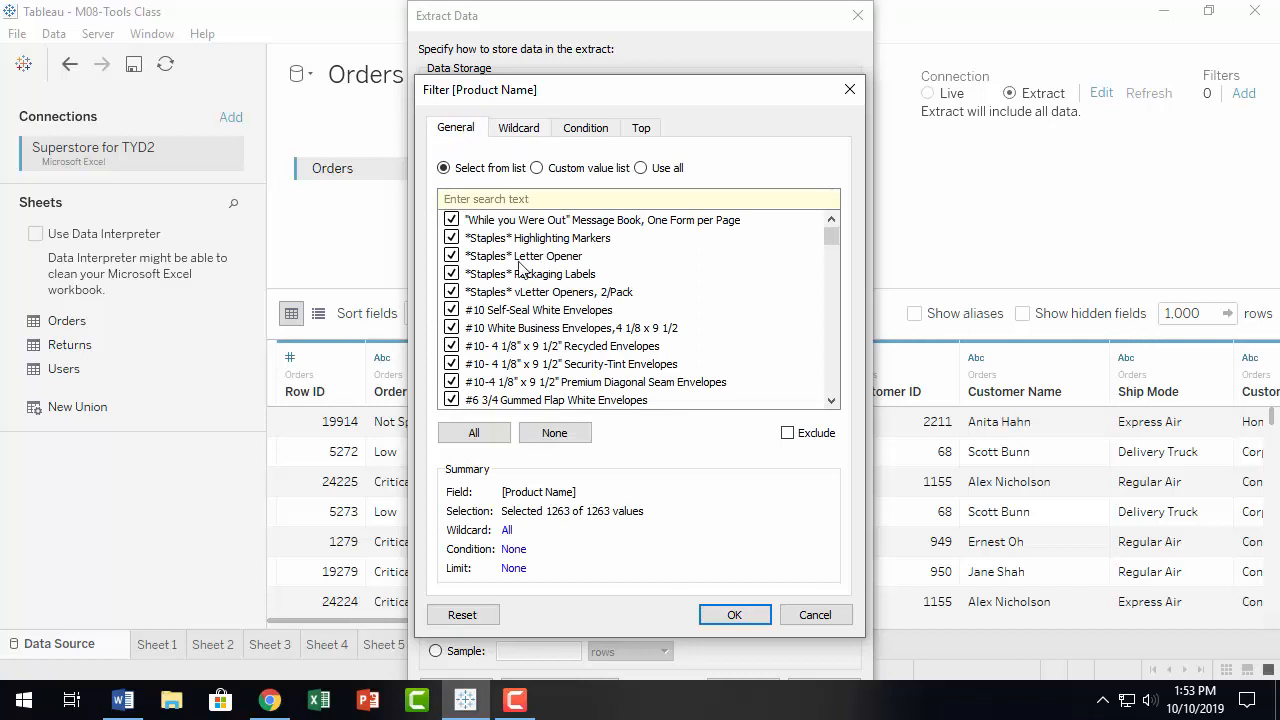
click(520, 134)
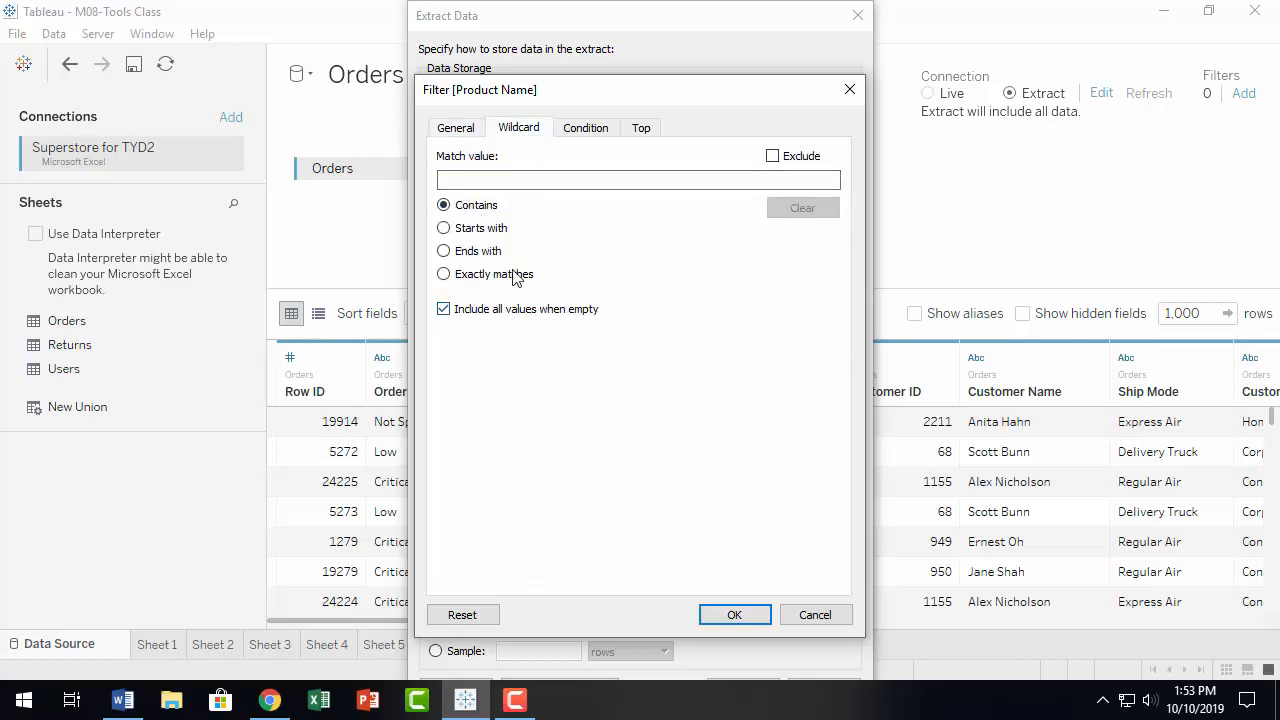
click(506, 180)
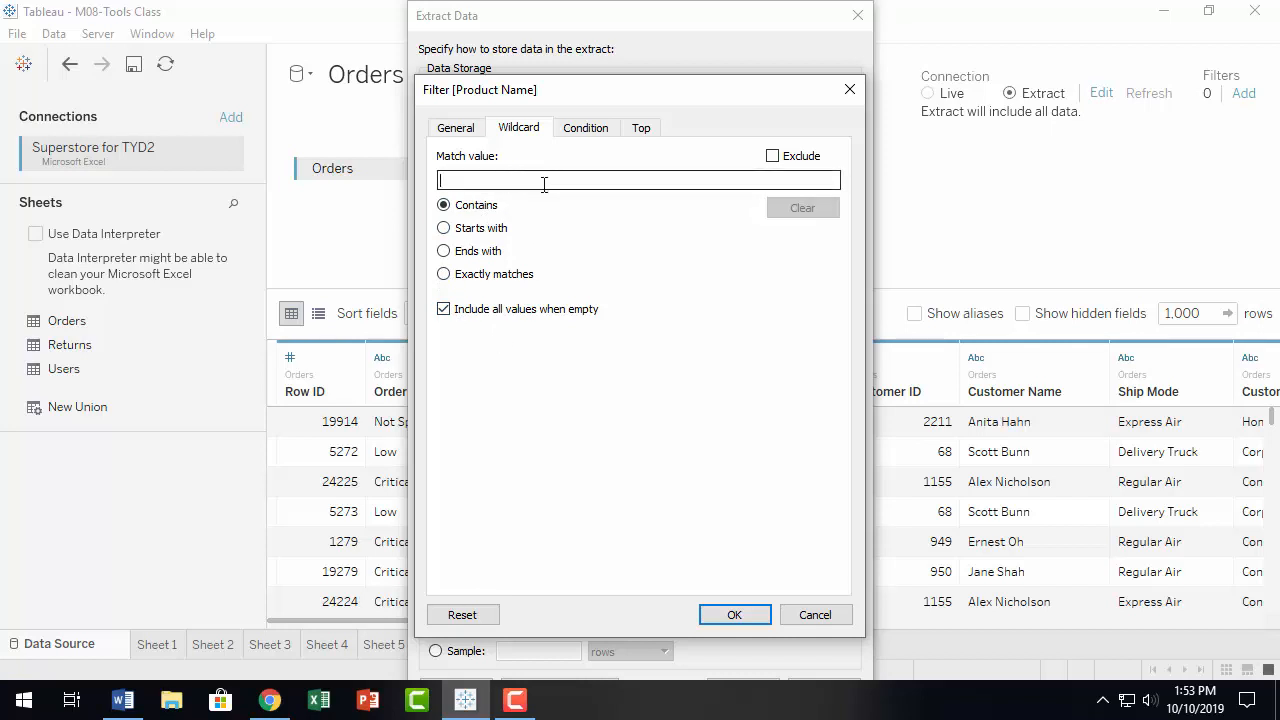
text(s)
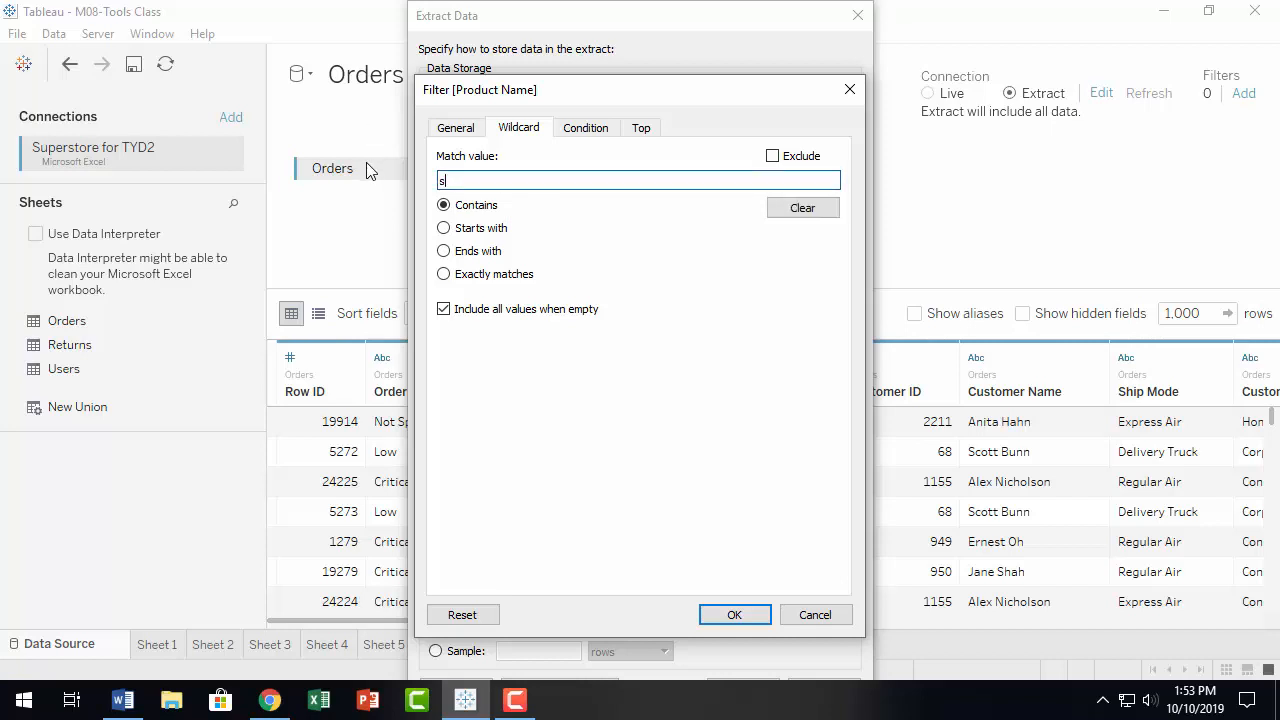
click(444, 228)
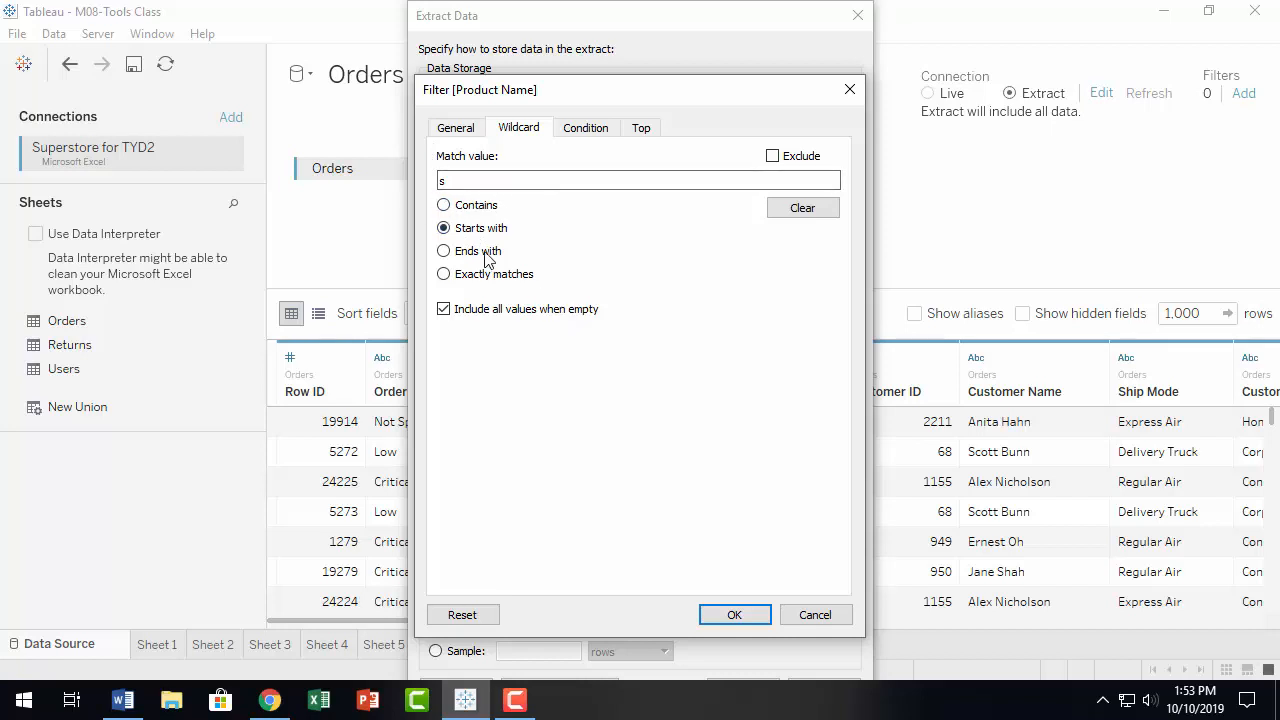
click(798, 211)
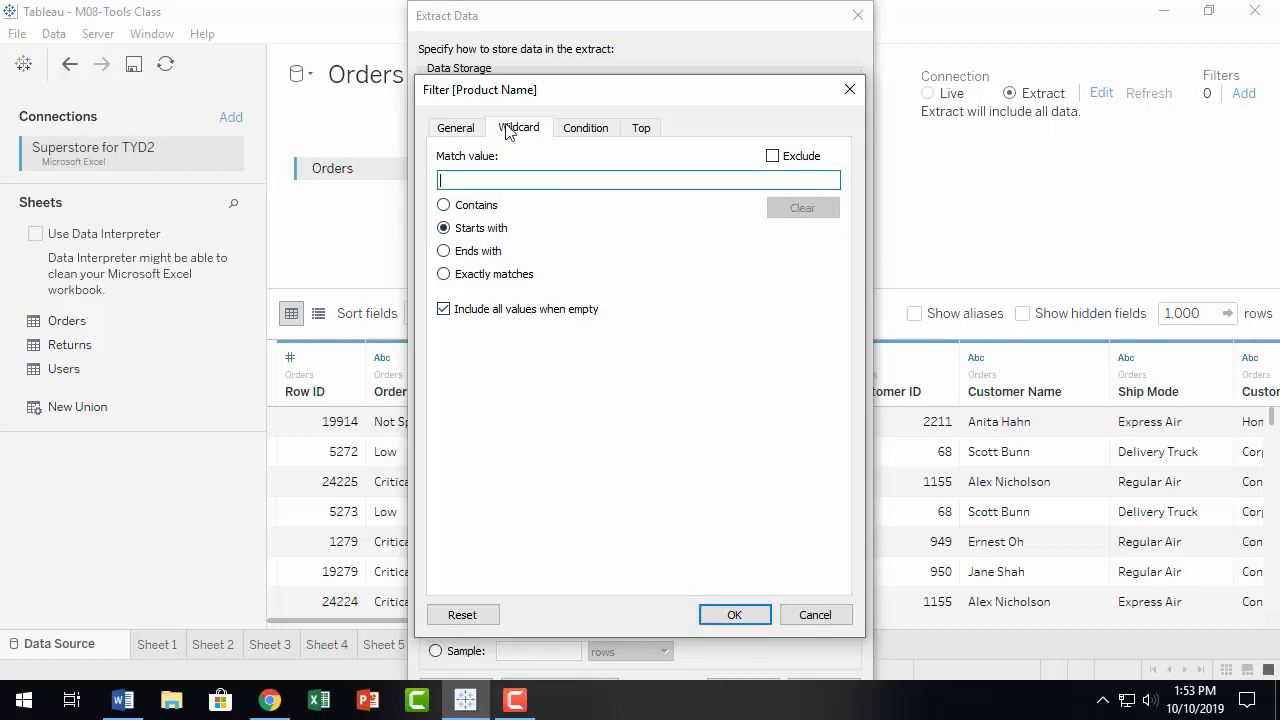
Step: Set the Product Name filter's condition to work by field
click(589, 133)
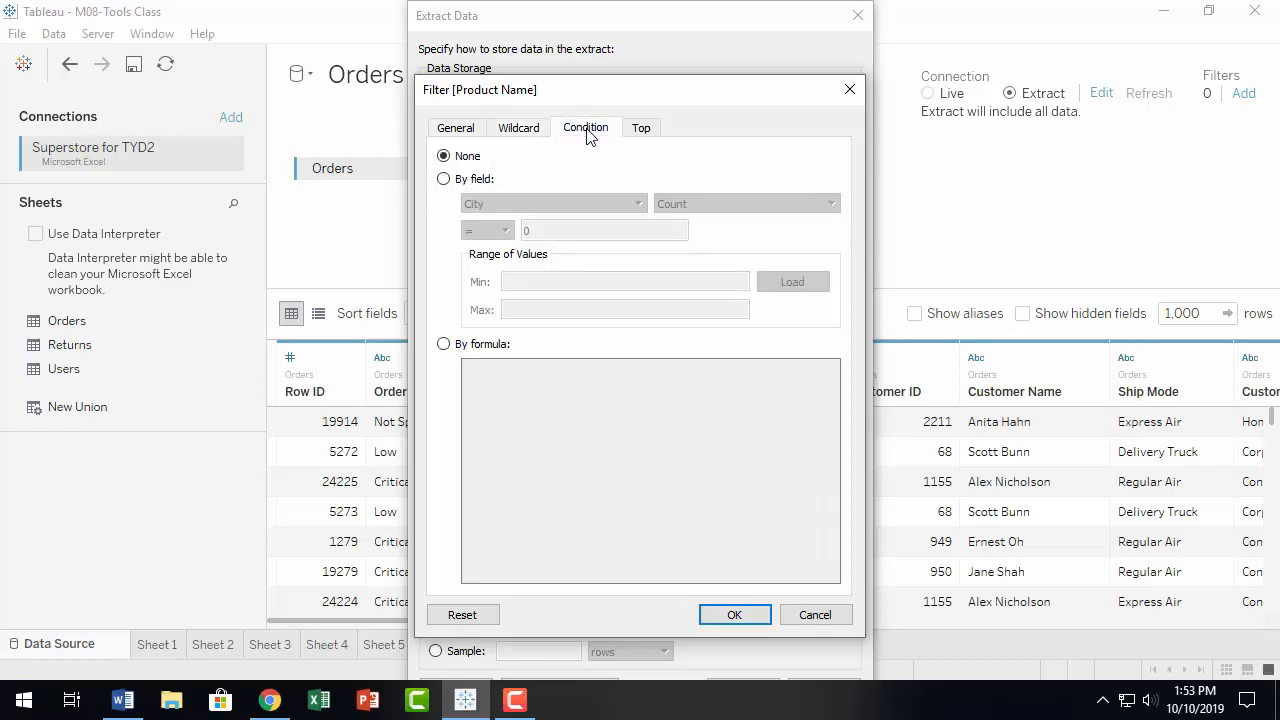
click(443, 180)
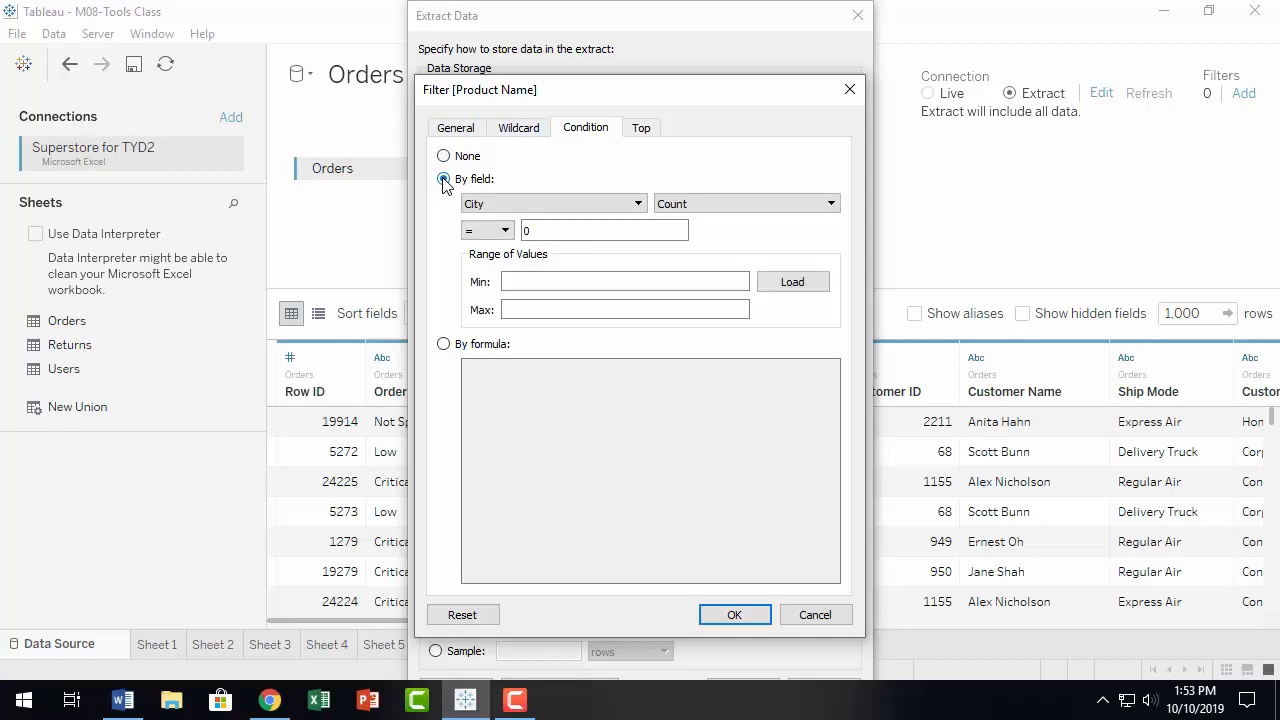
click(453, 130)
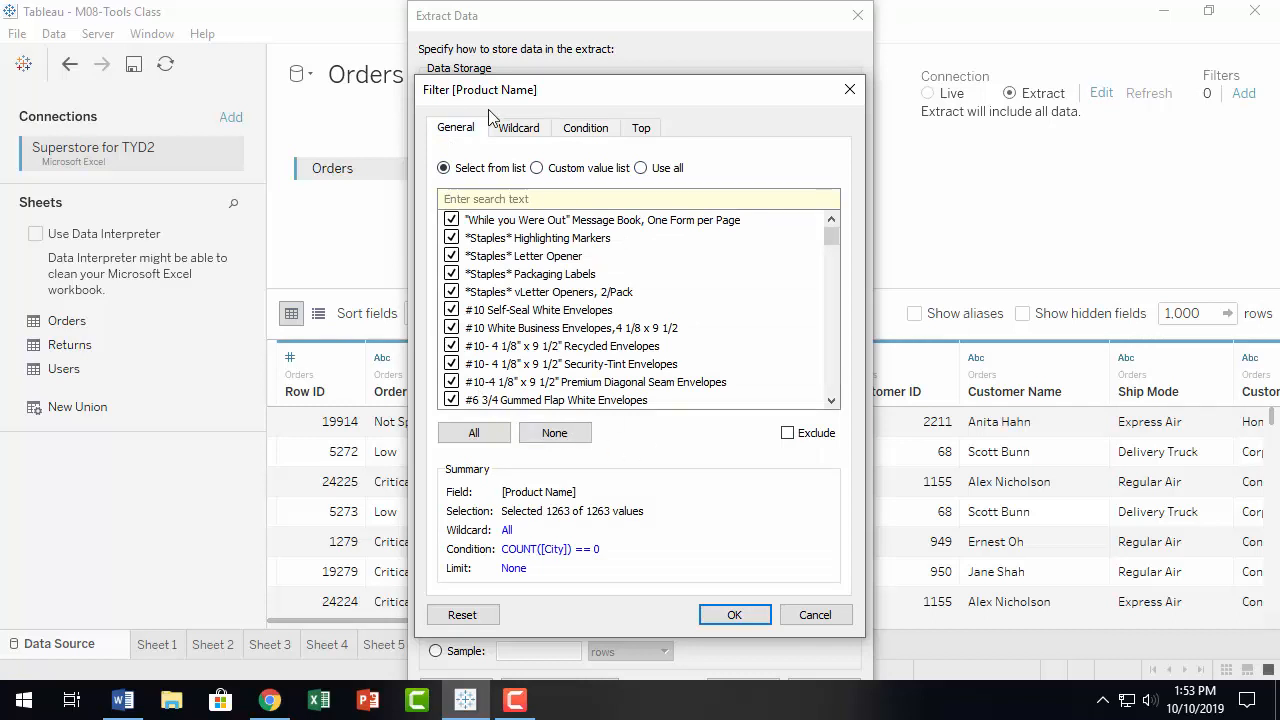
click(520, 130)
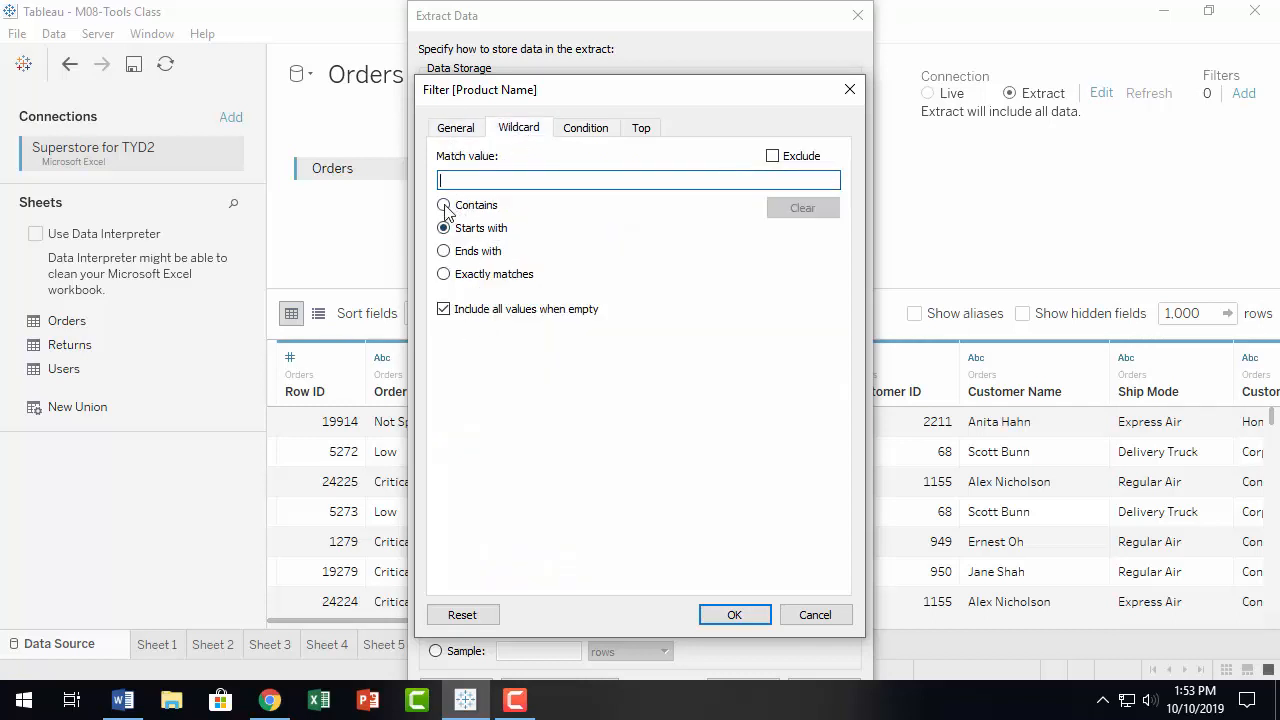
click(588, 129)
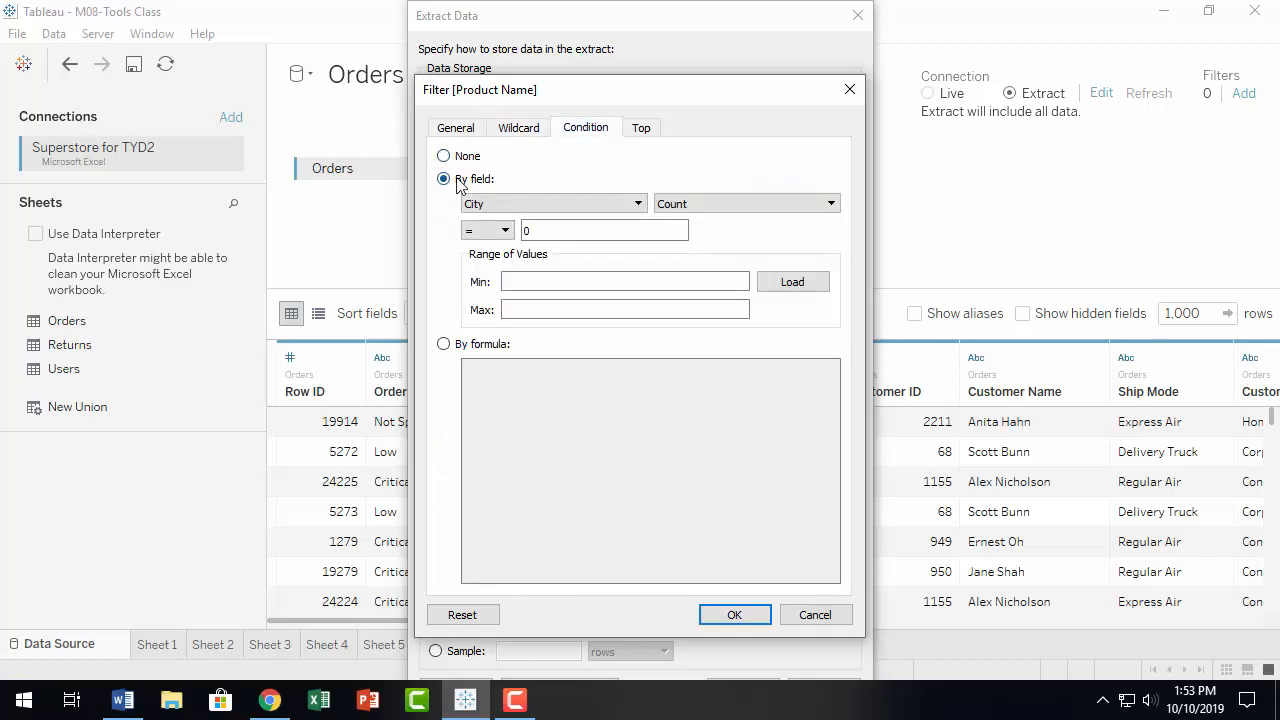
click(452, 179)
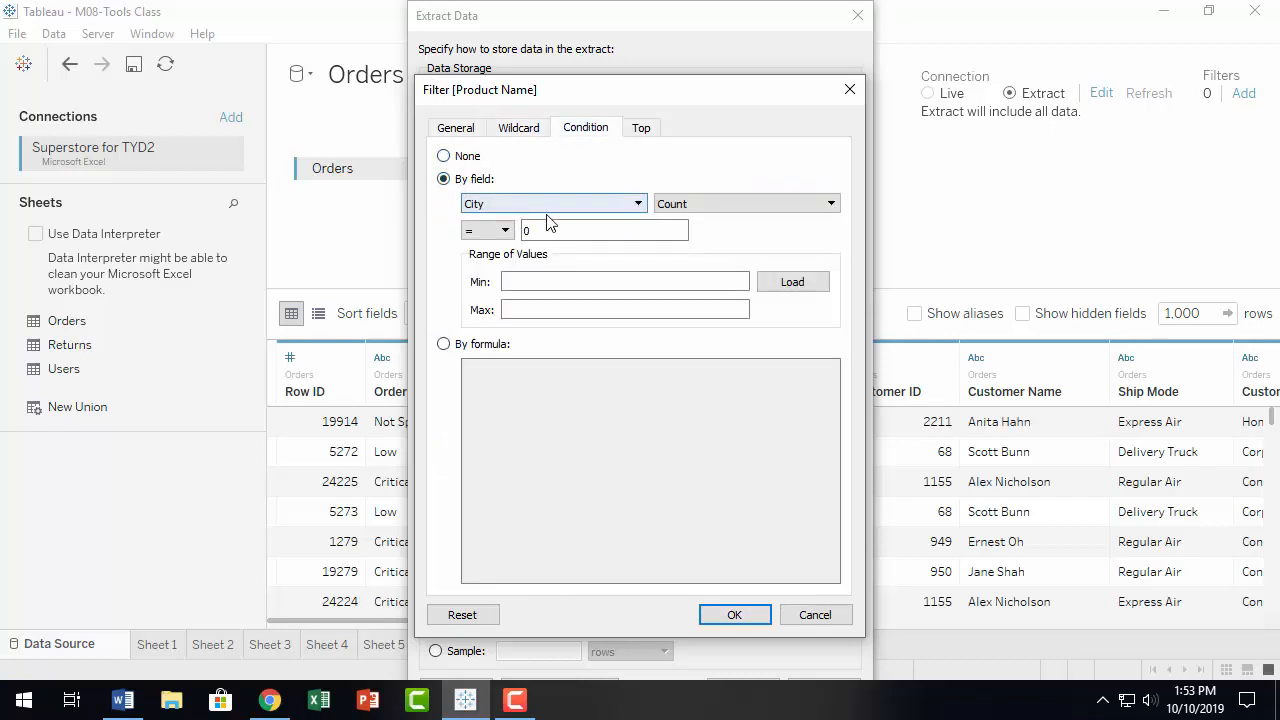
Step: Choose Product Category as the condition's field and view its available aggregations
click(640, 206)
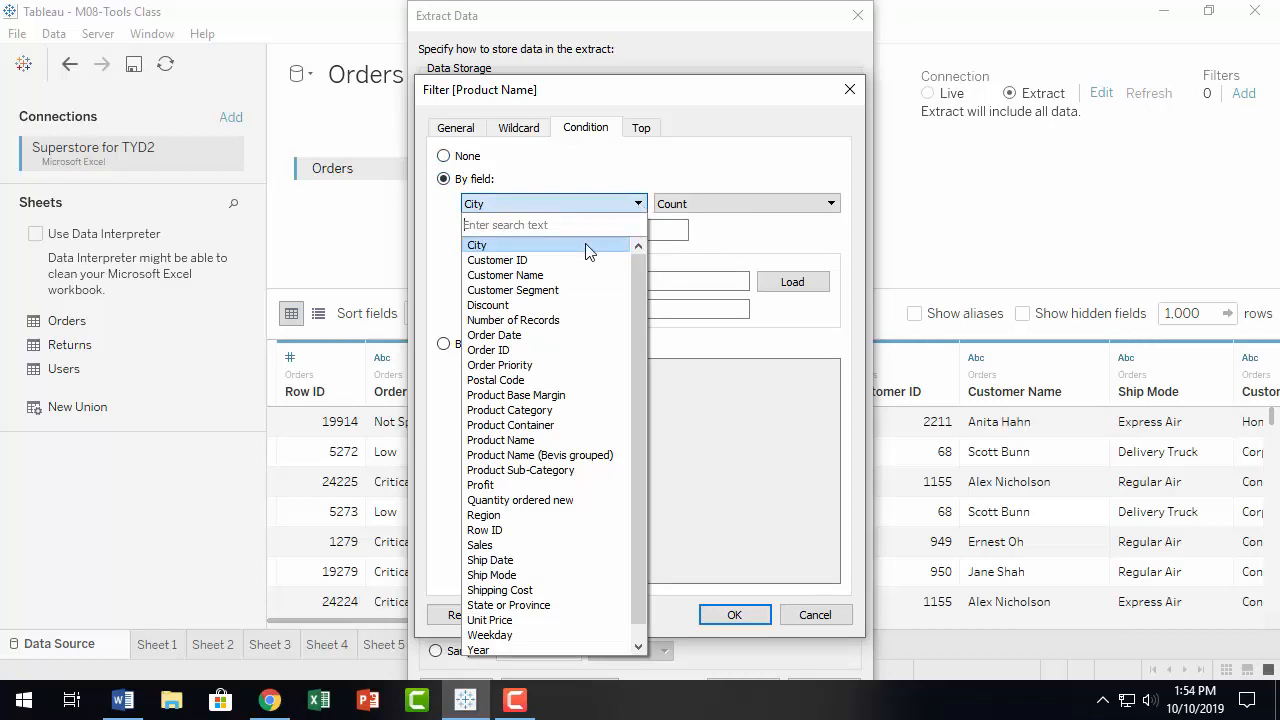
click(587, 411)
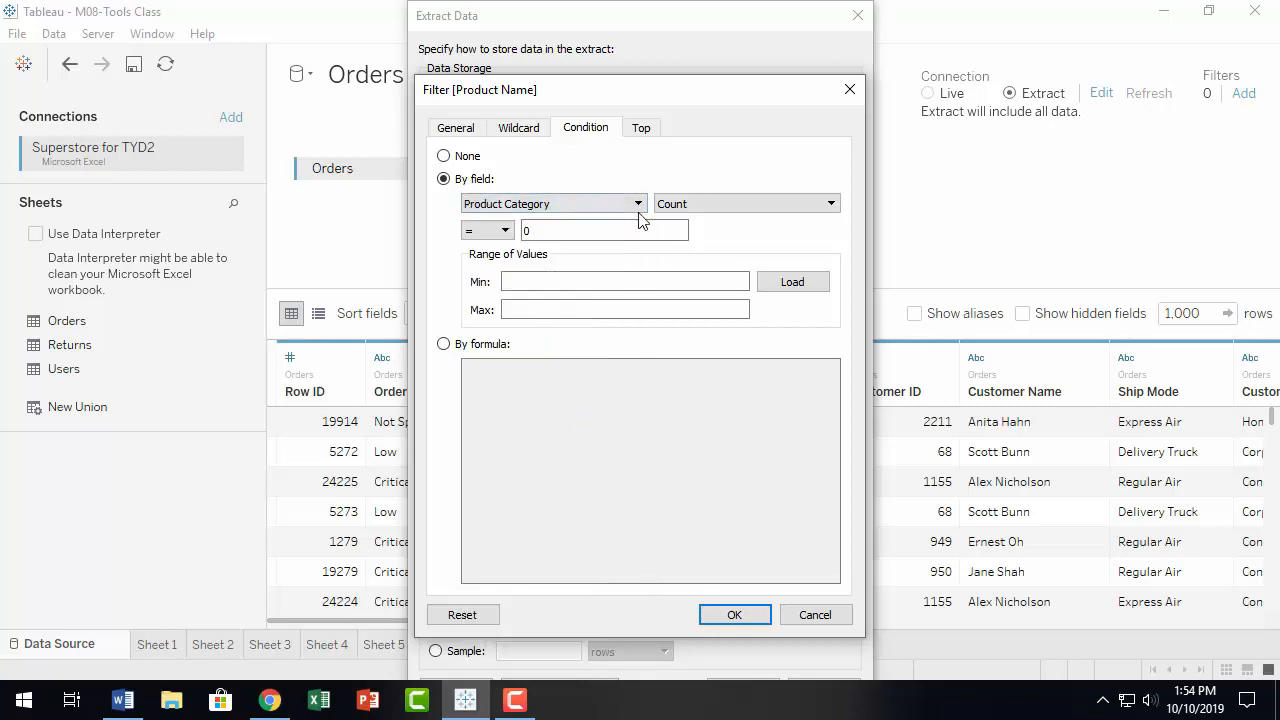
click(831, 204)
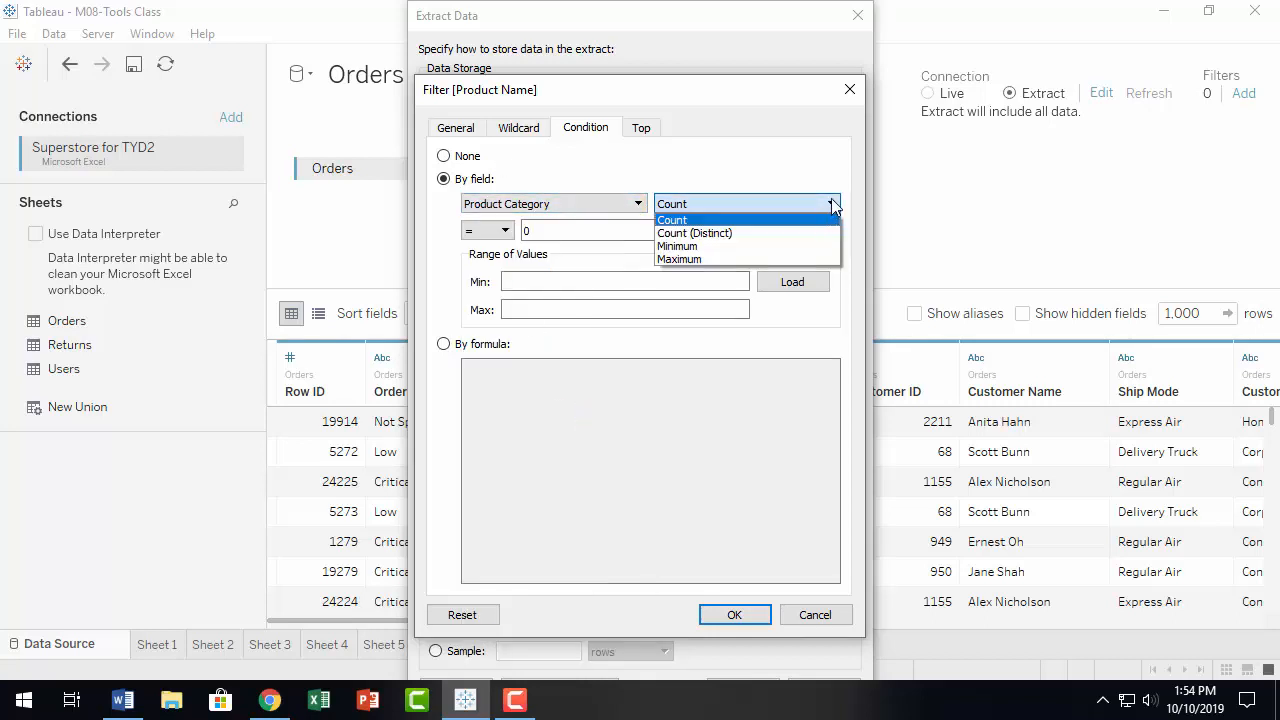
click(831, 199)
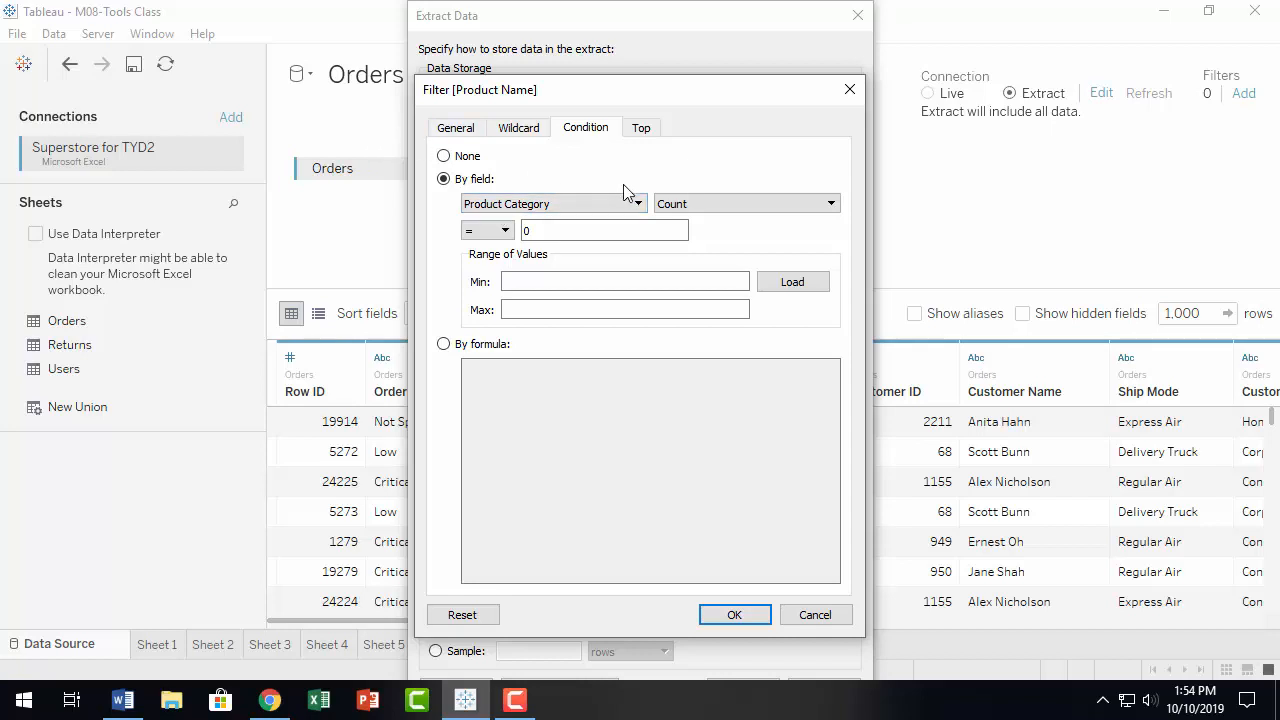
Step: Set the condition's field to Order Priority
click(637, 206)
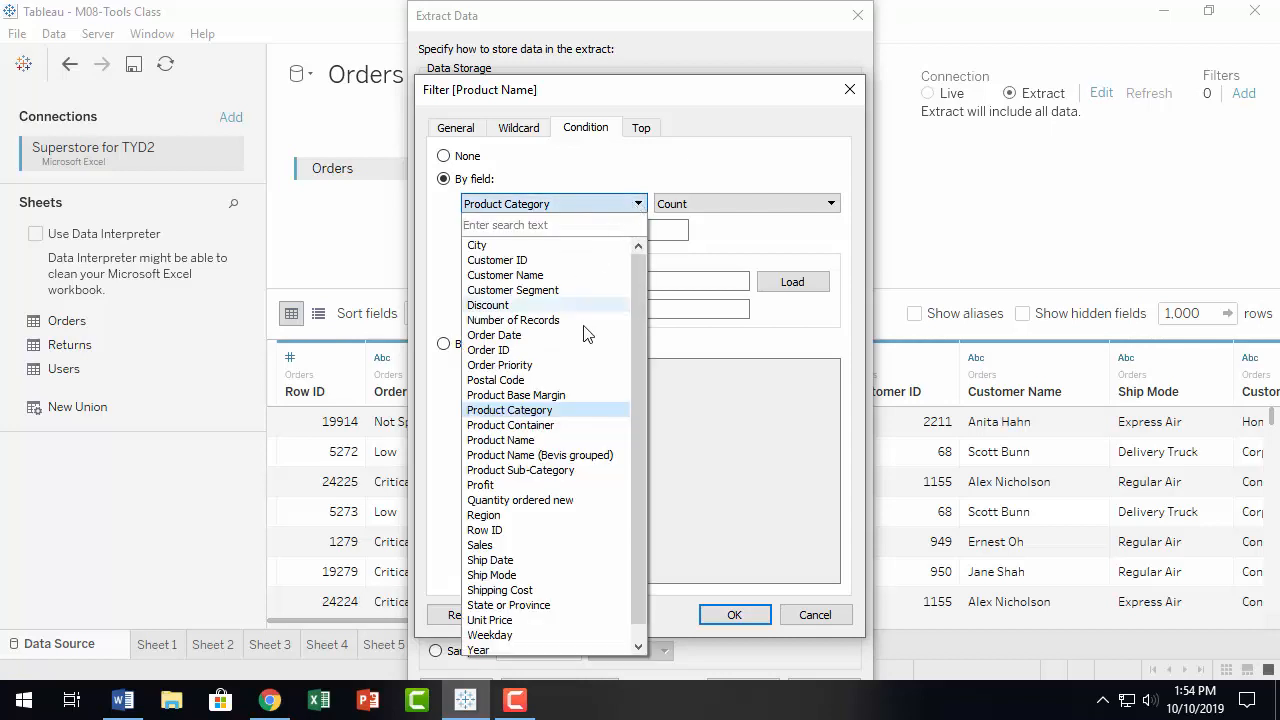
click(575, 367)
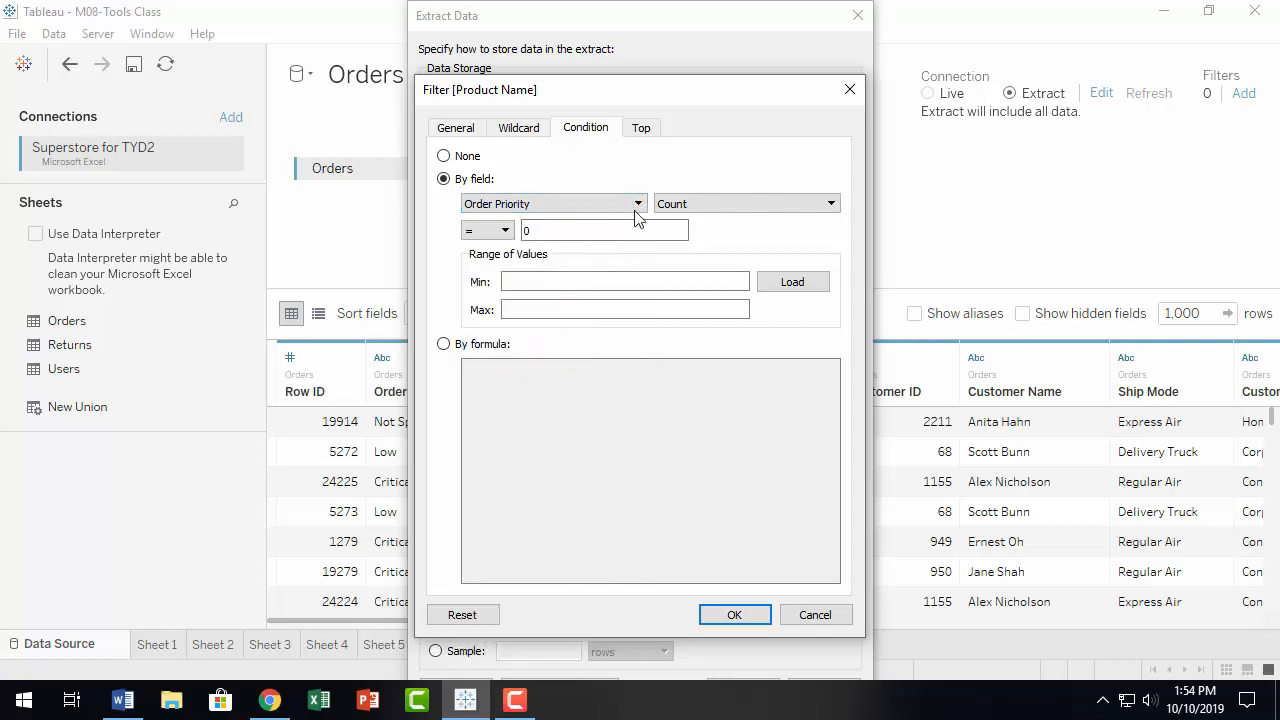
Step: View the aggregations for Order Priority, set the condition's field to Sales, and view its available aggregations
click(739, 203)
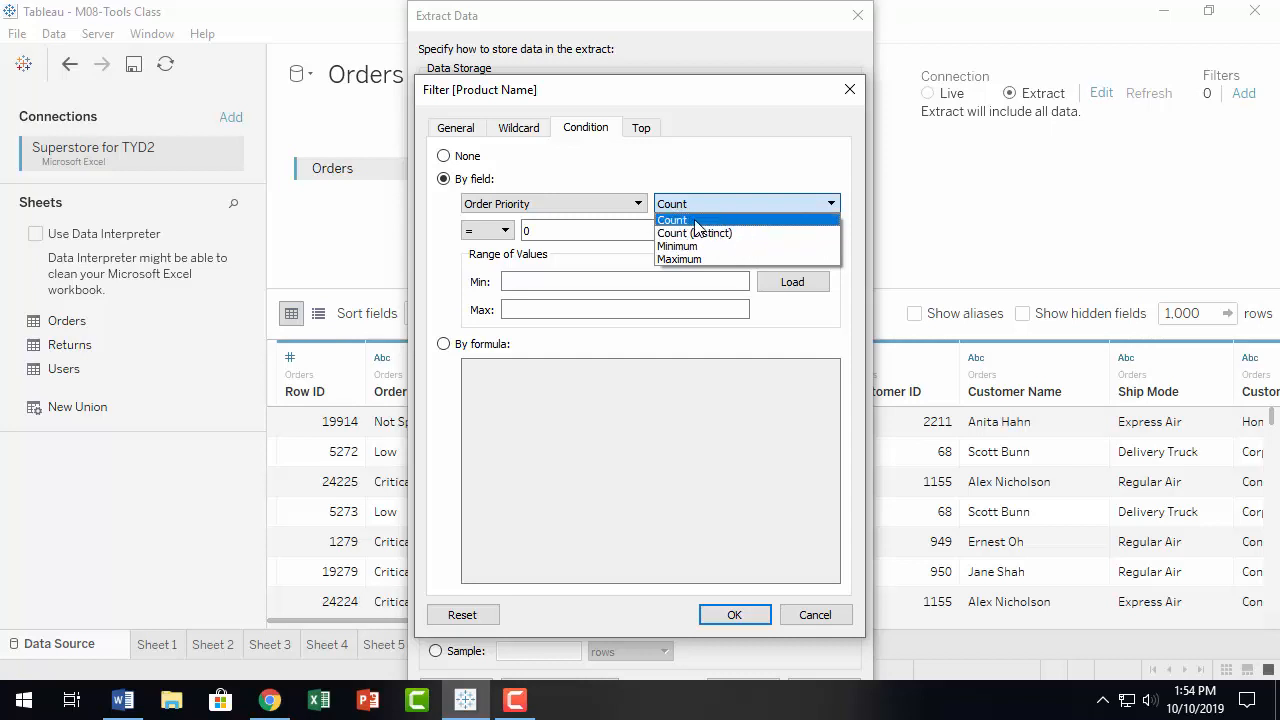
click(638, 205)
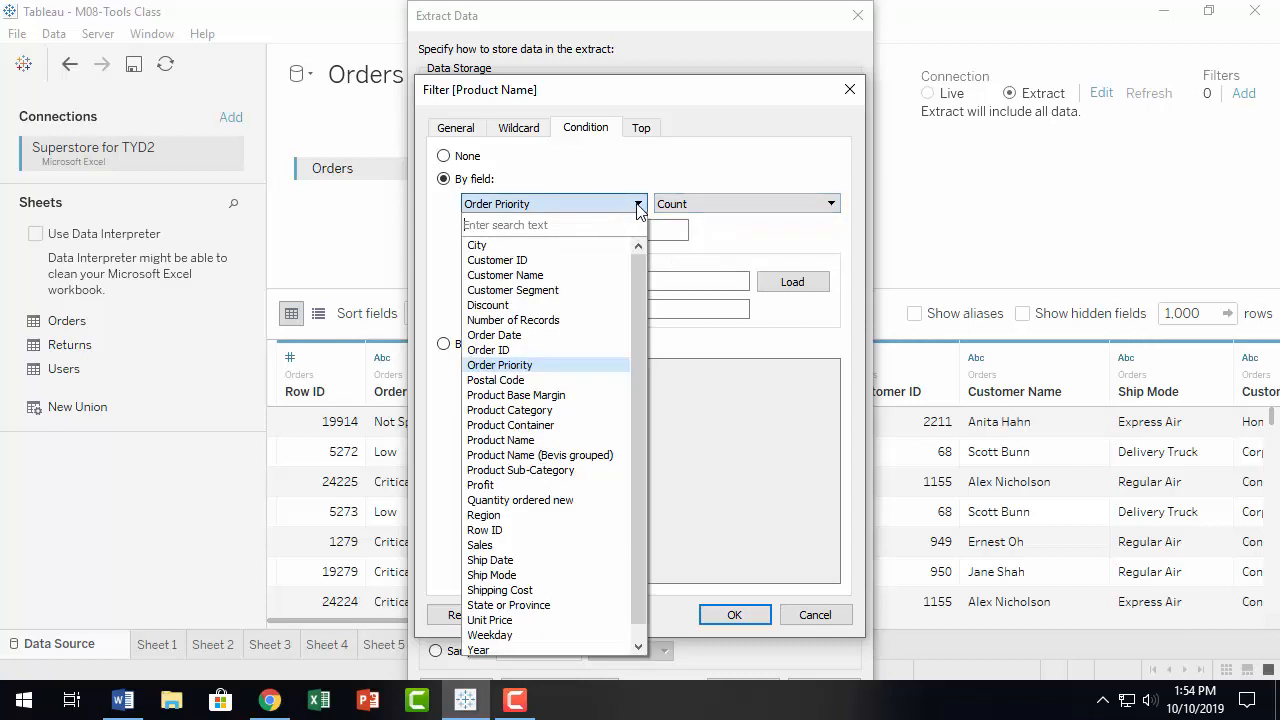
click(532, 548)
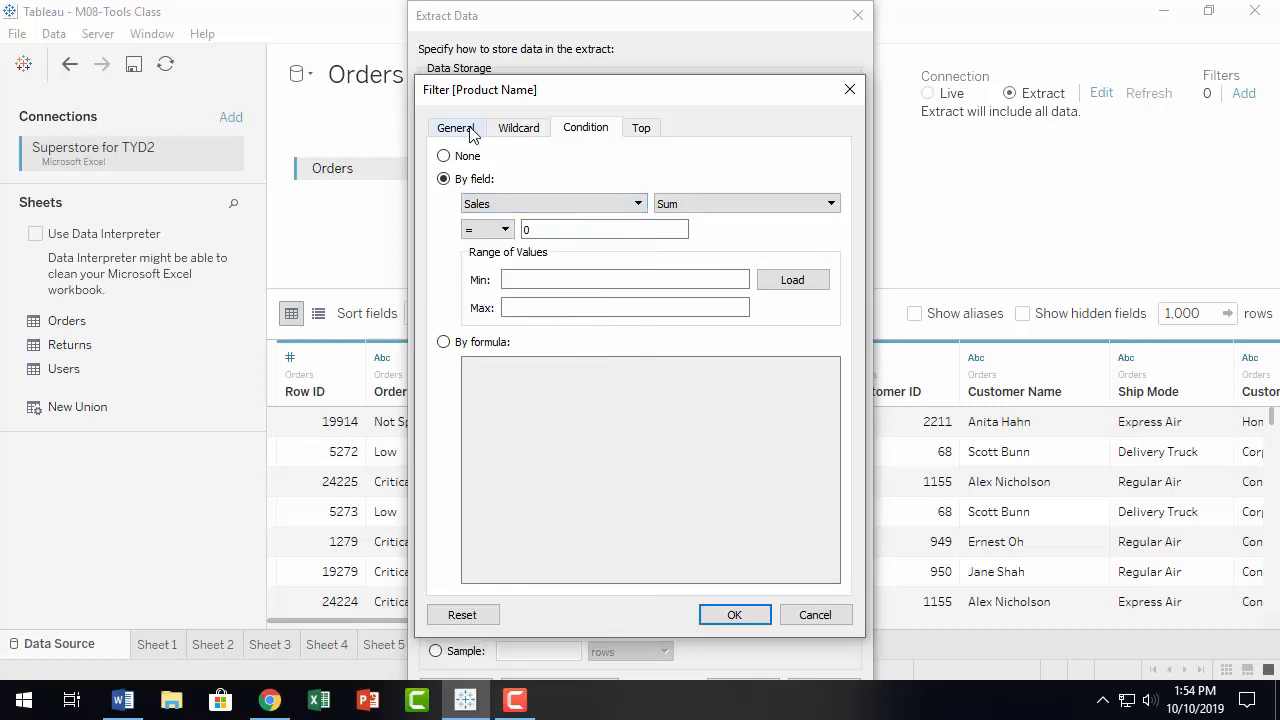
click(692, 205)
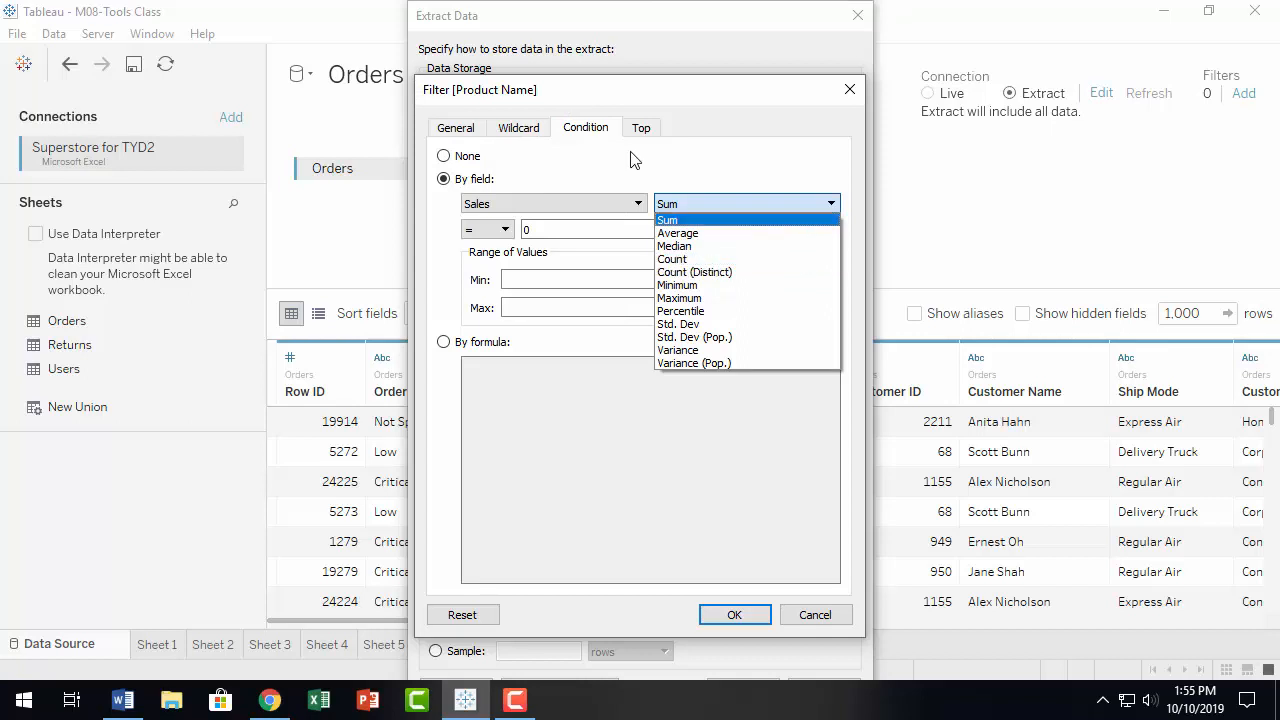
click(588, 134)
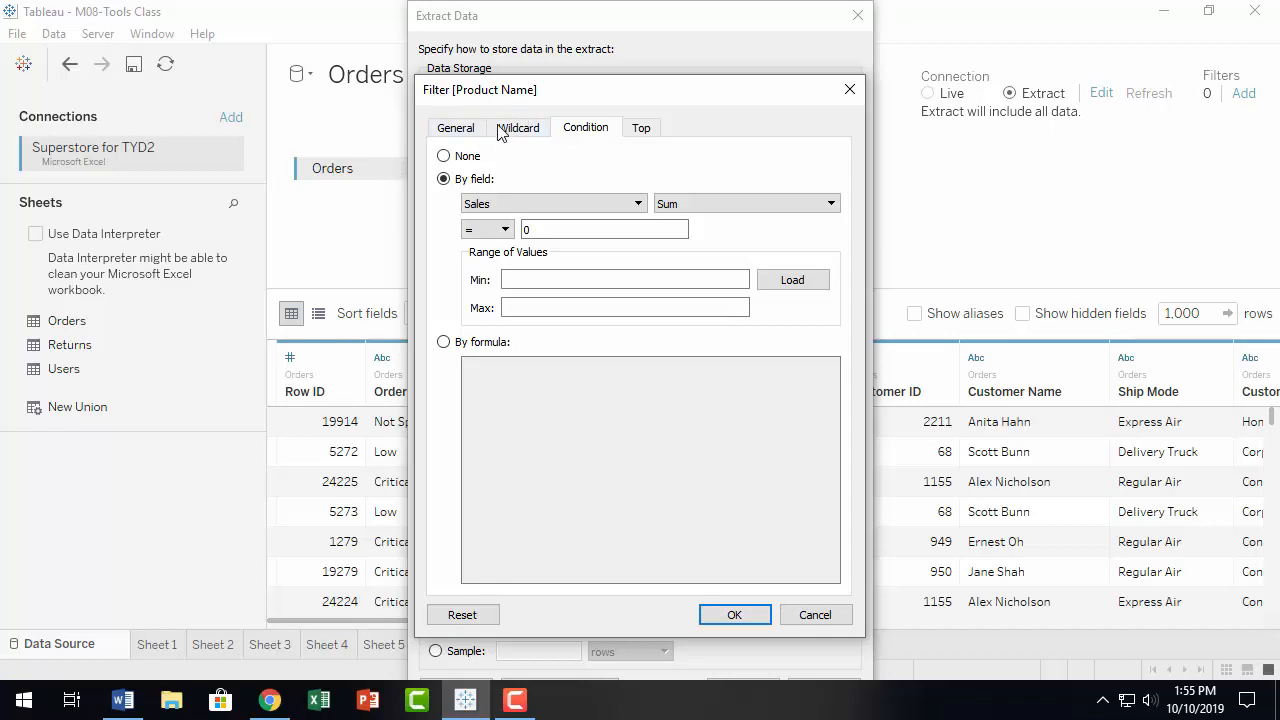
Step: Set the Product Name filter's condition back to None
click(650, 133)
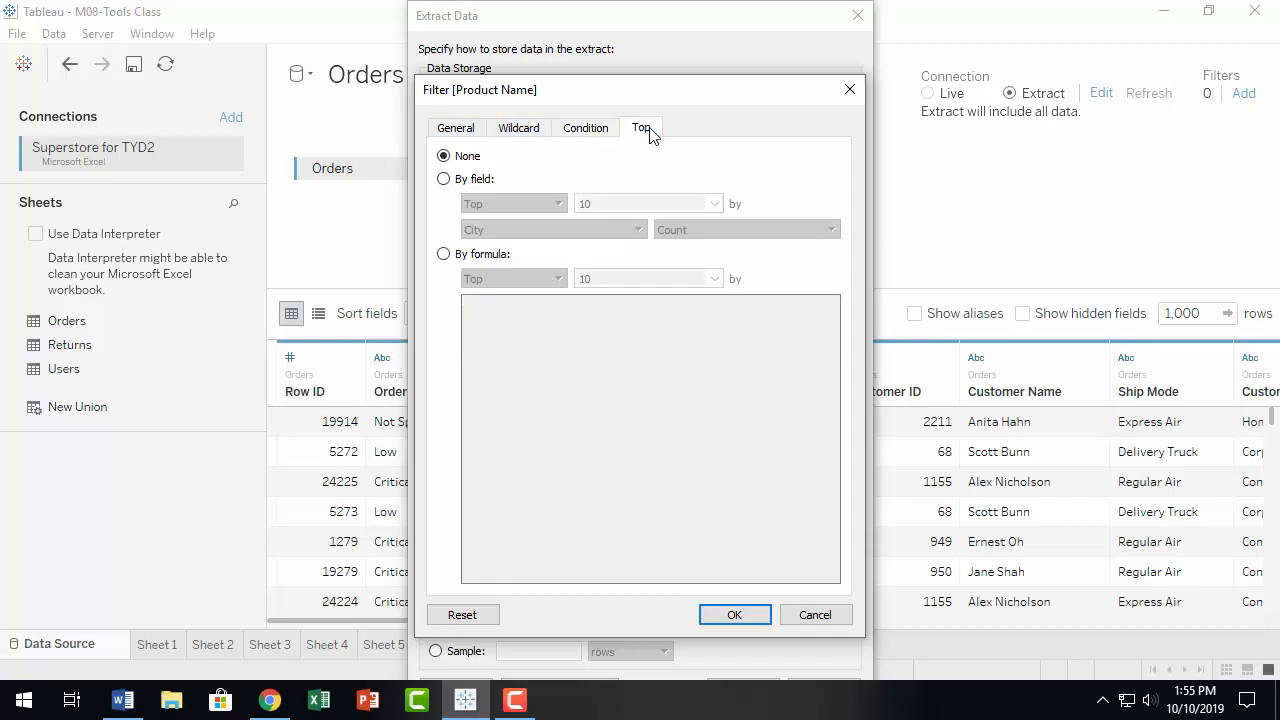
click(565, 133)
click(443, 156)
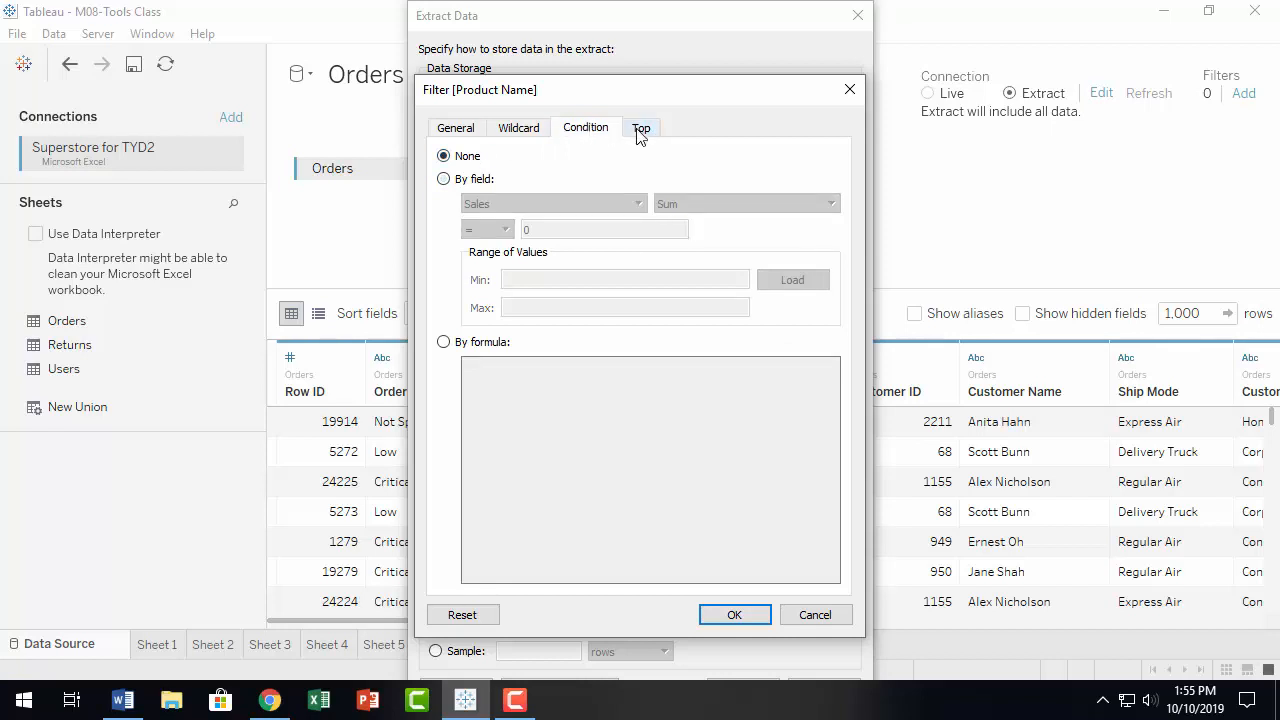
Step: Limit the Product Name filter by field, trying Bottom and switching back to Top
click(647, 131)
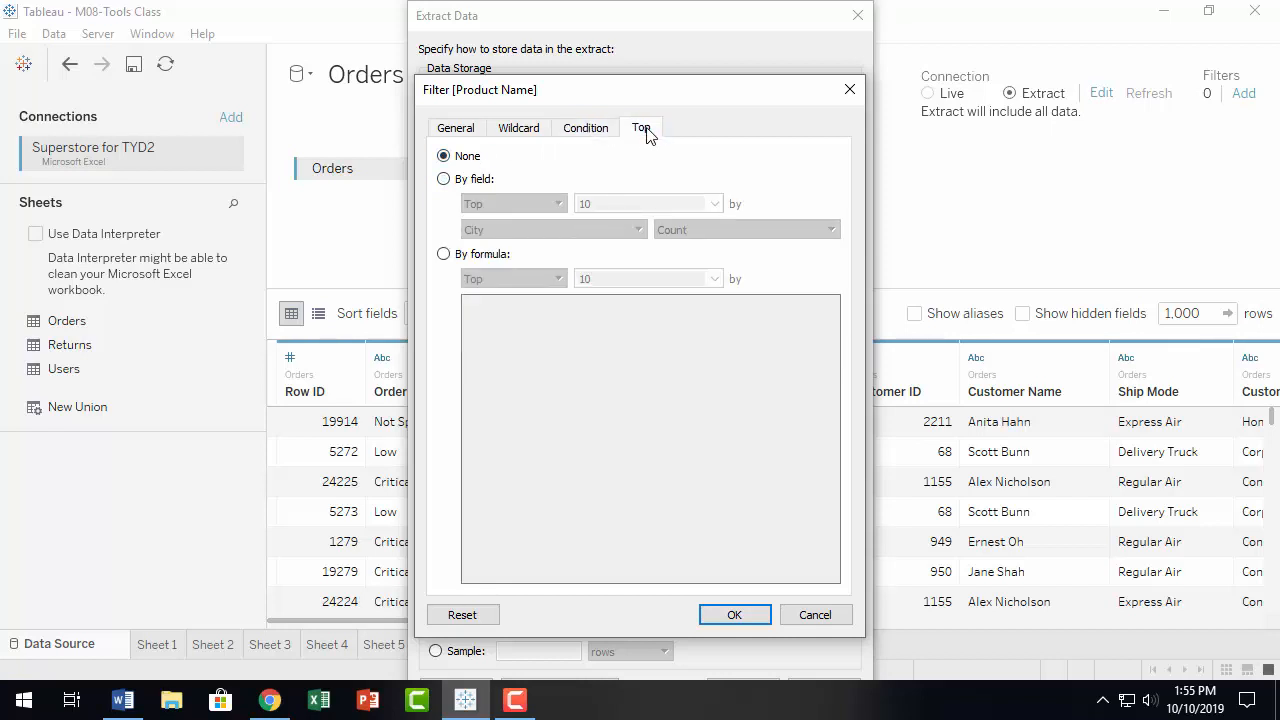
click(443, 179)
click(559, 207)
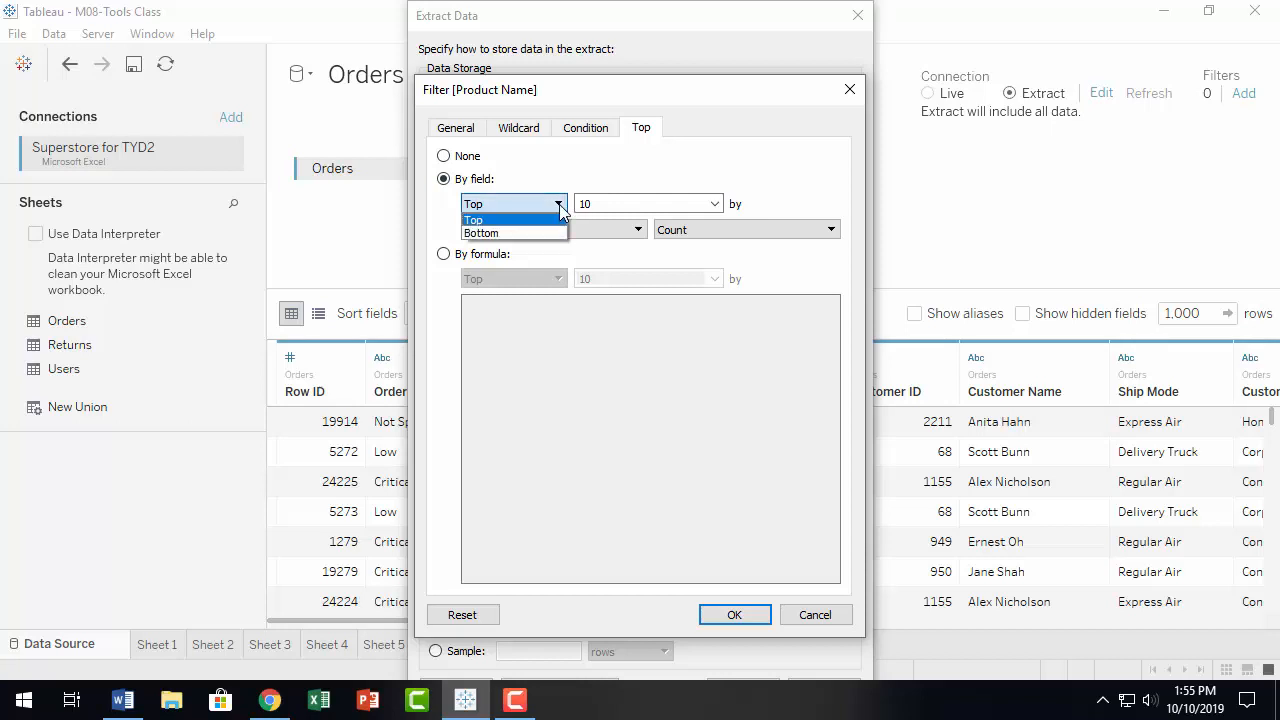
click(551, 233)
click(557, 206)
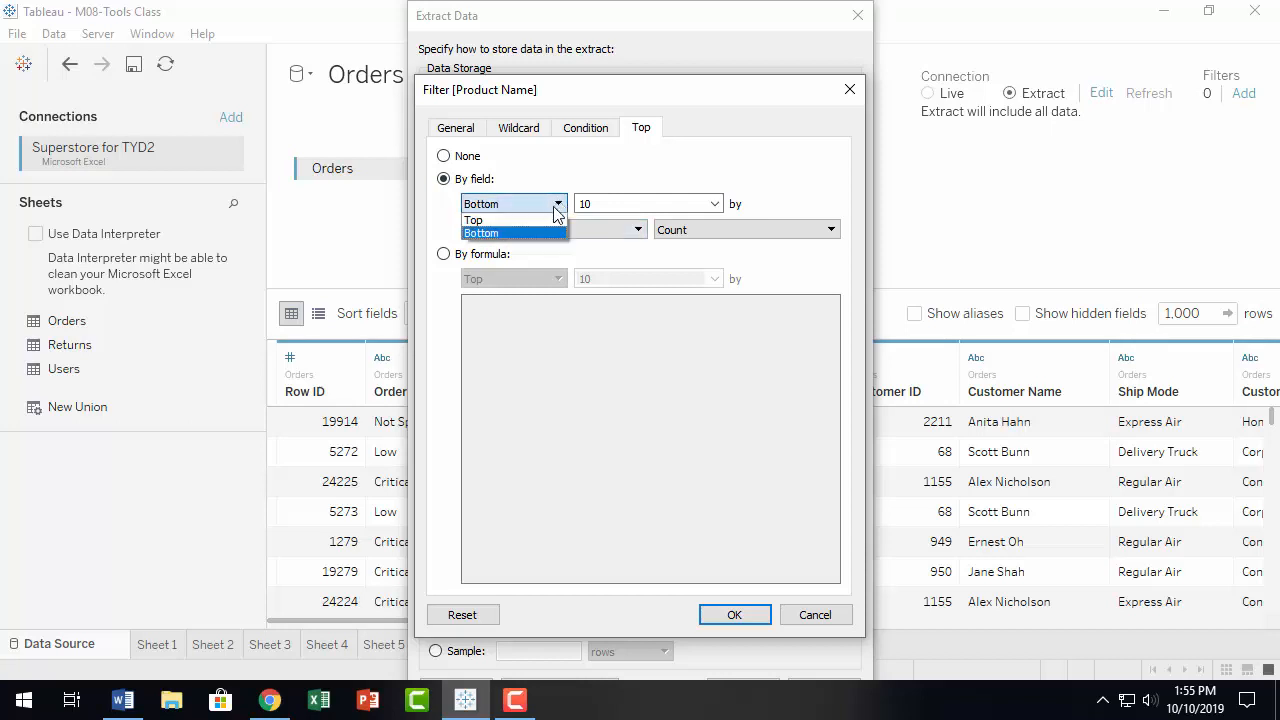
click(545, 220)
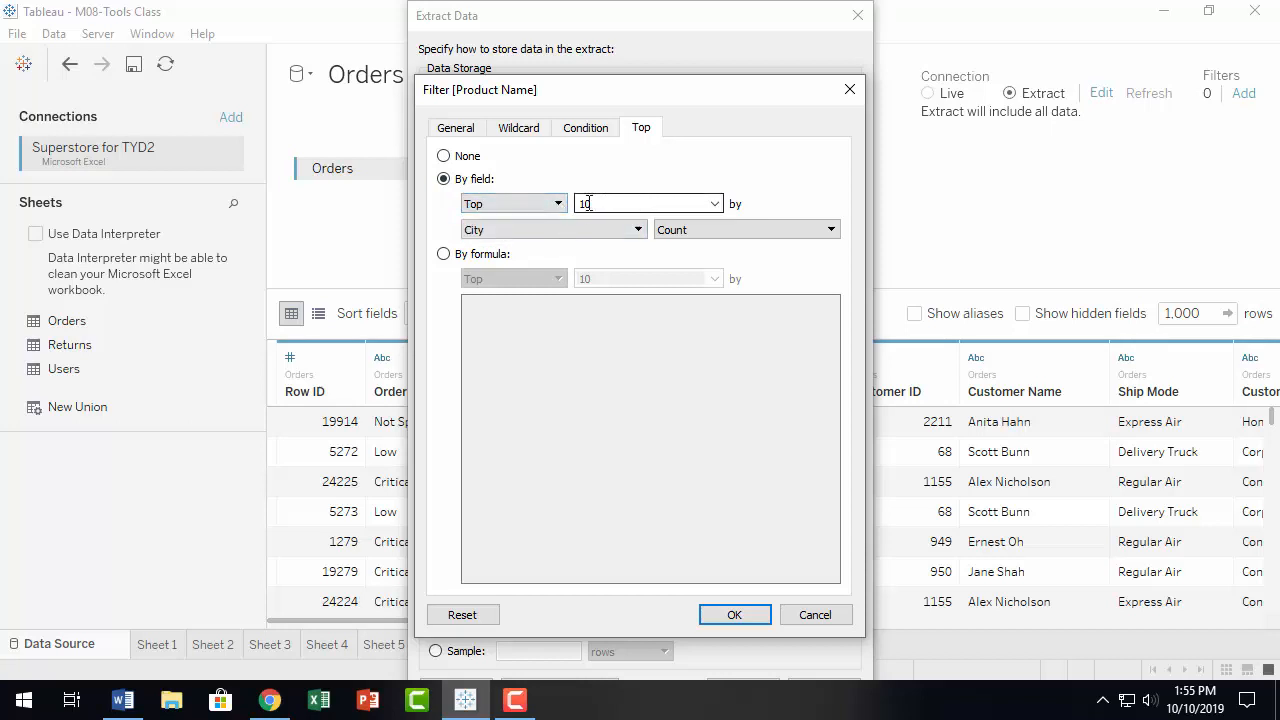
Step: Examine the value, field and aggregation choices for the by-field limit, keeping Top 10 by City with Count
click(716, 203)
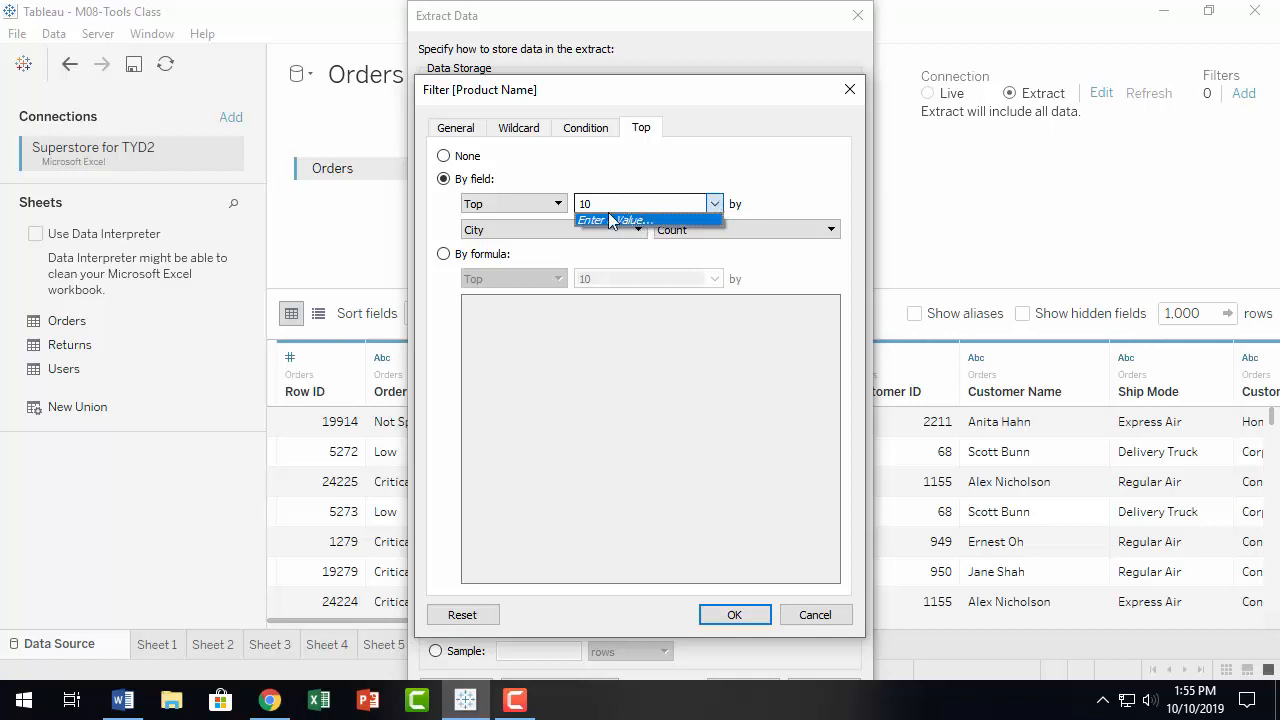
click(630, 163)
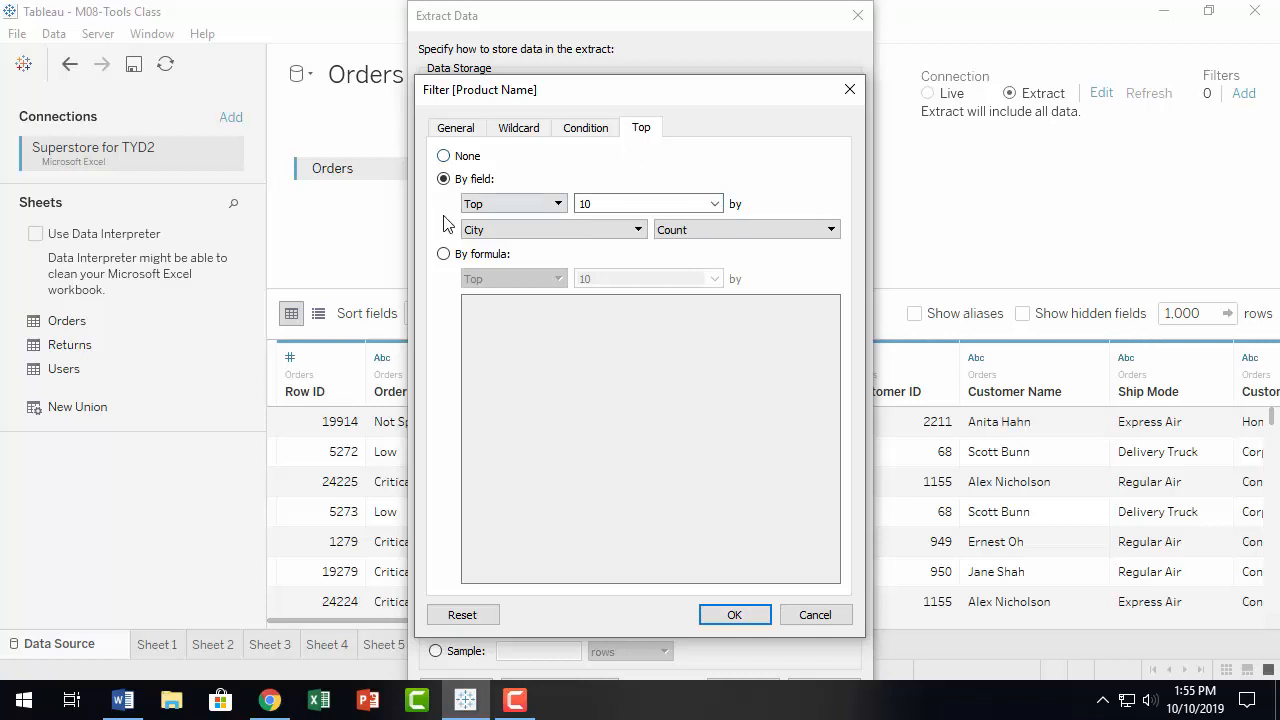
click(638, 230)
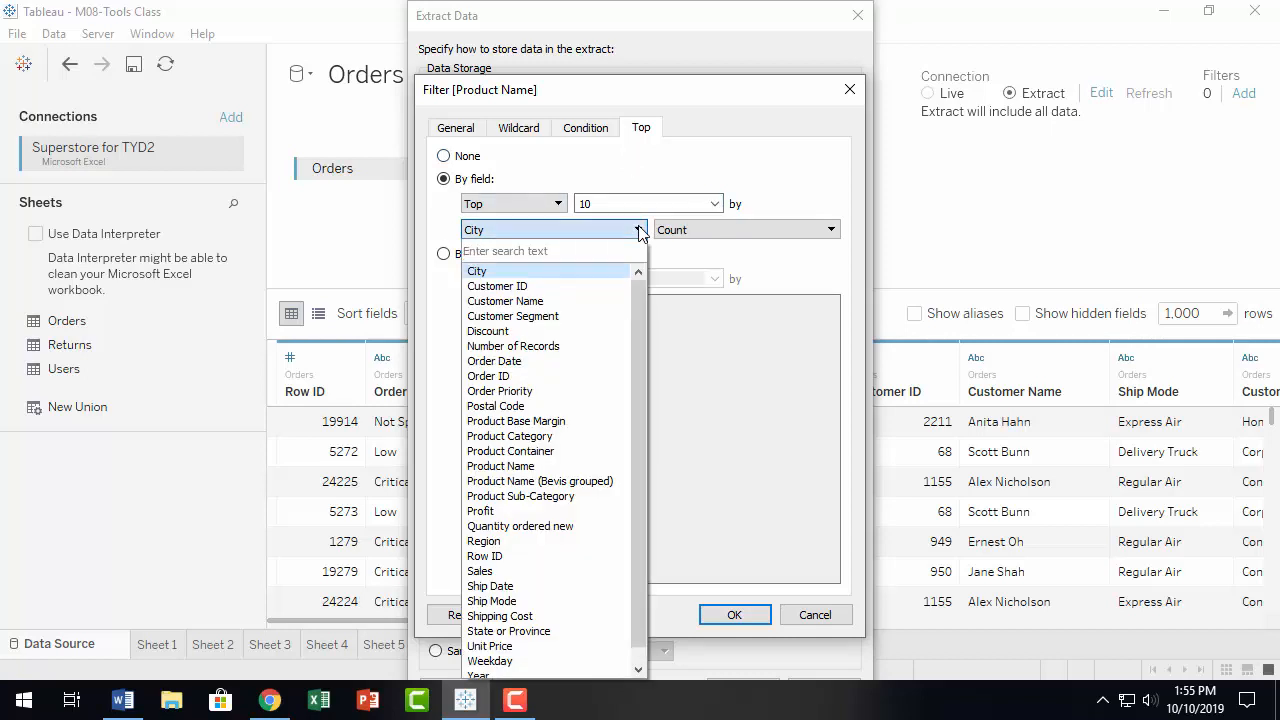
click(639, 230)
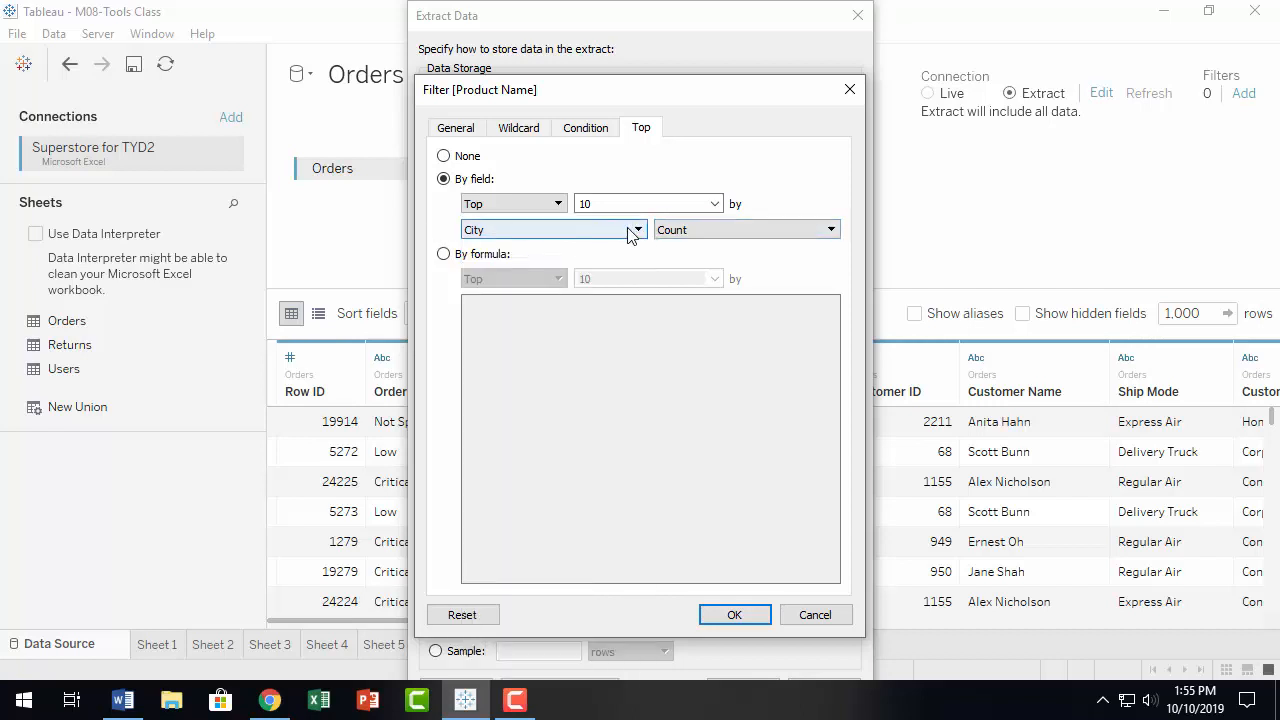
click(749, 229)
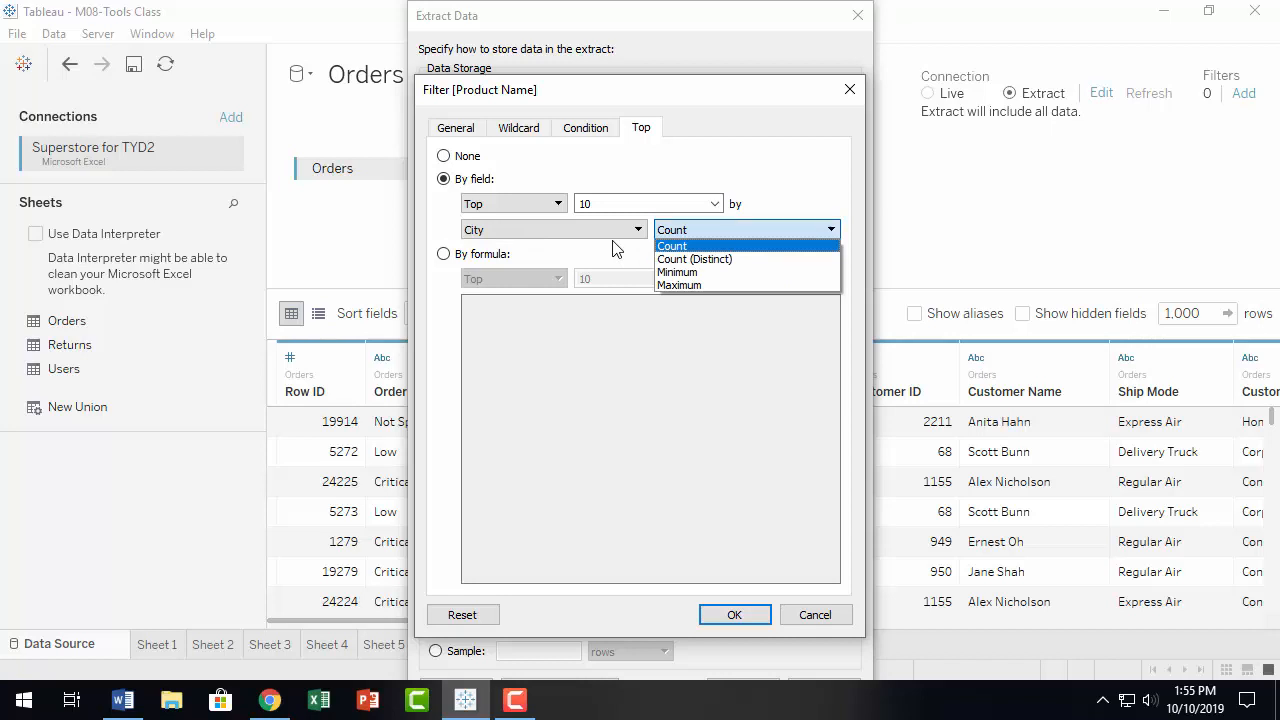
click(717, 247)
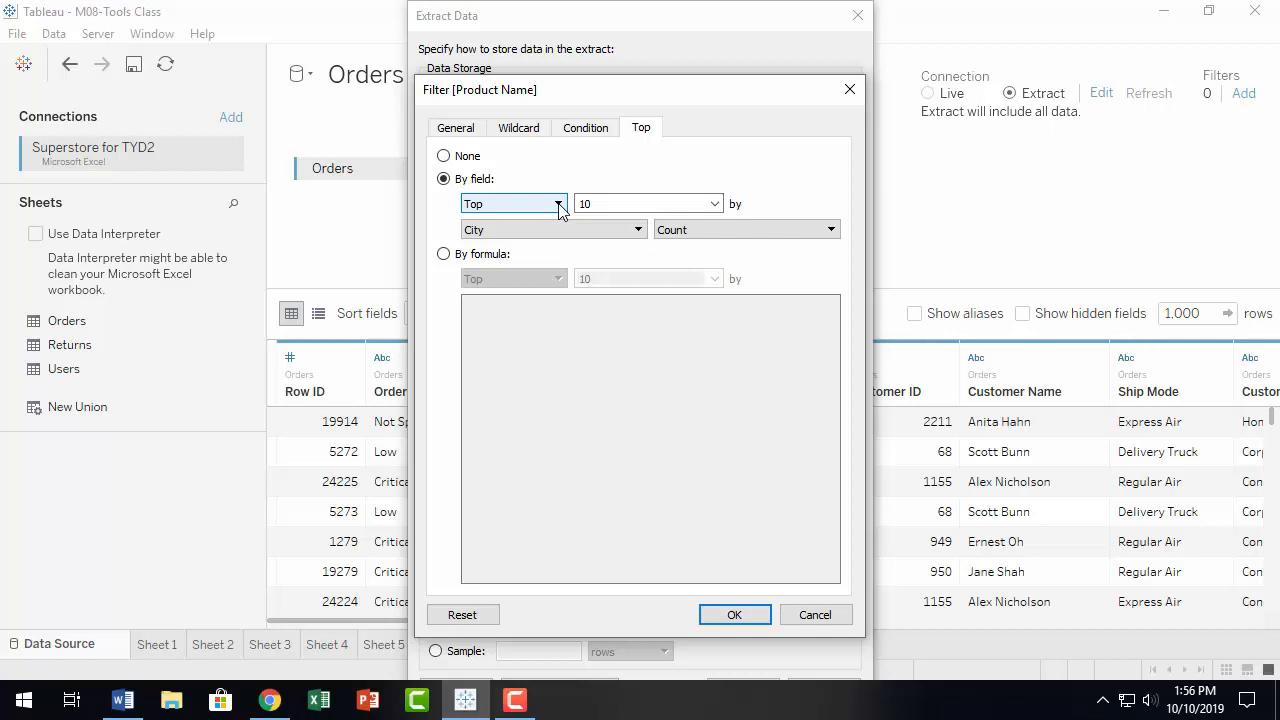
click(715, 205)
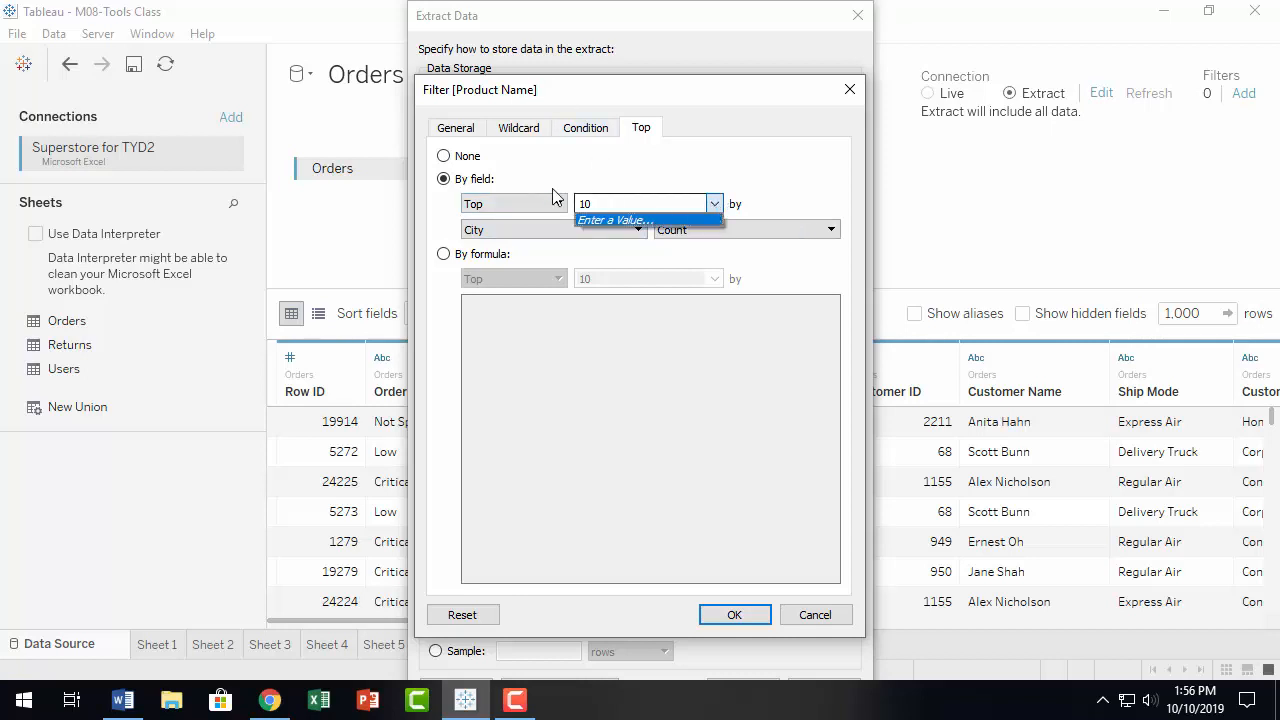
click(620, 217)
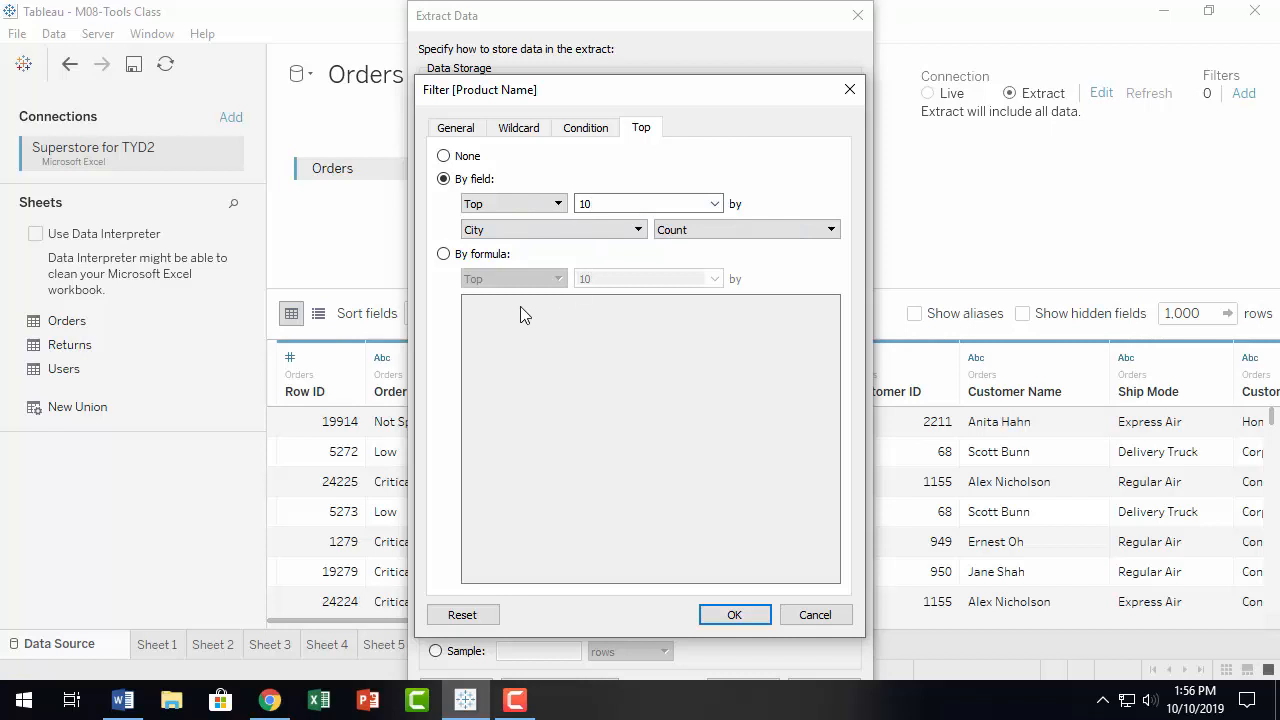
Step: Switch the top 10 limit to by formula and enter SUM([Sales]) as its formula
click(443, 254)
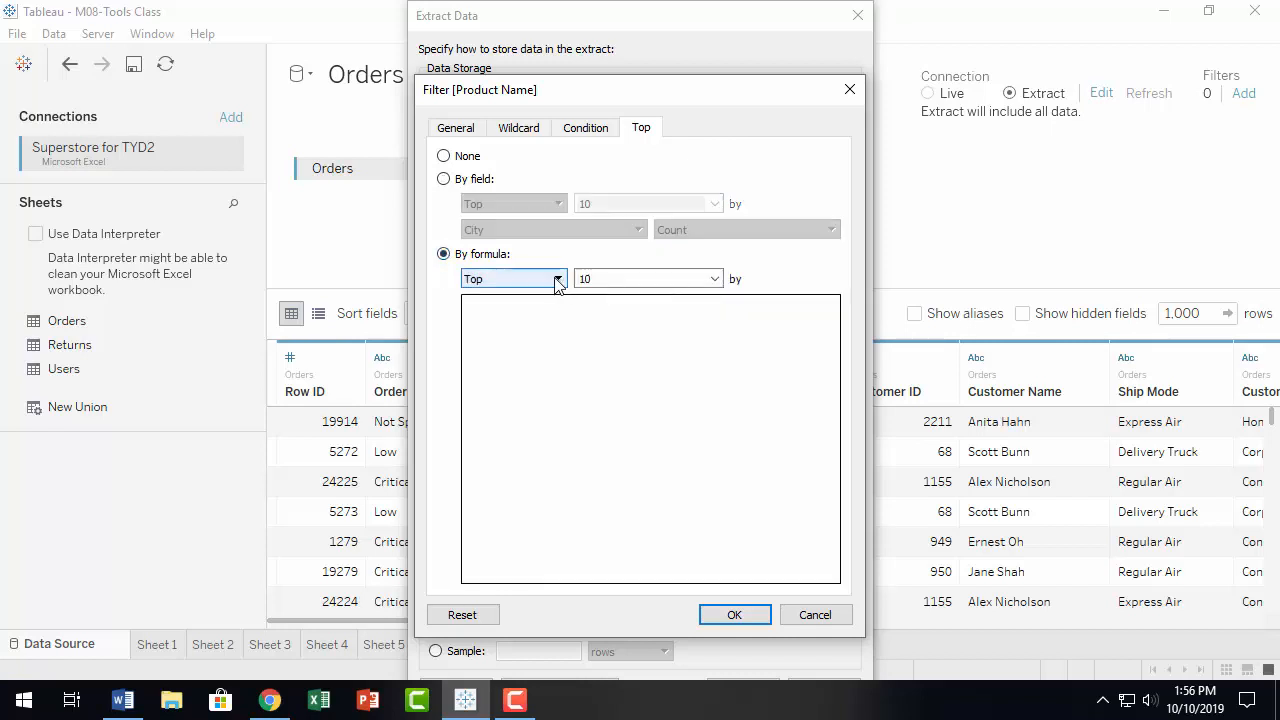
click(528, 329)
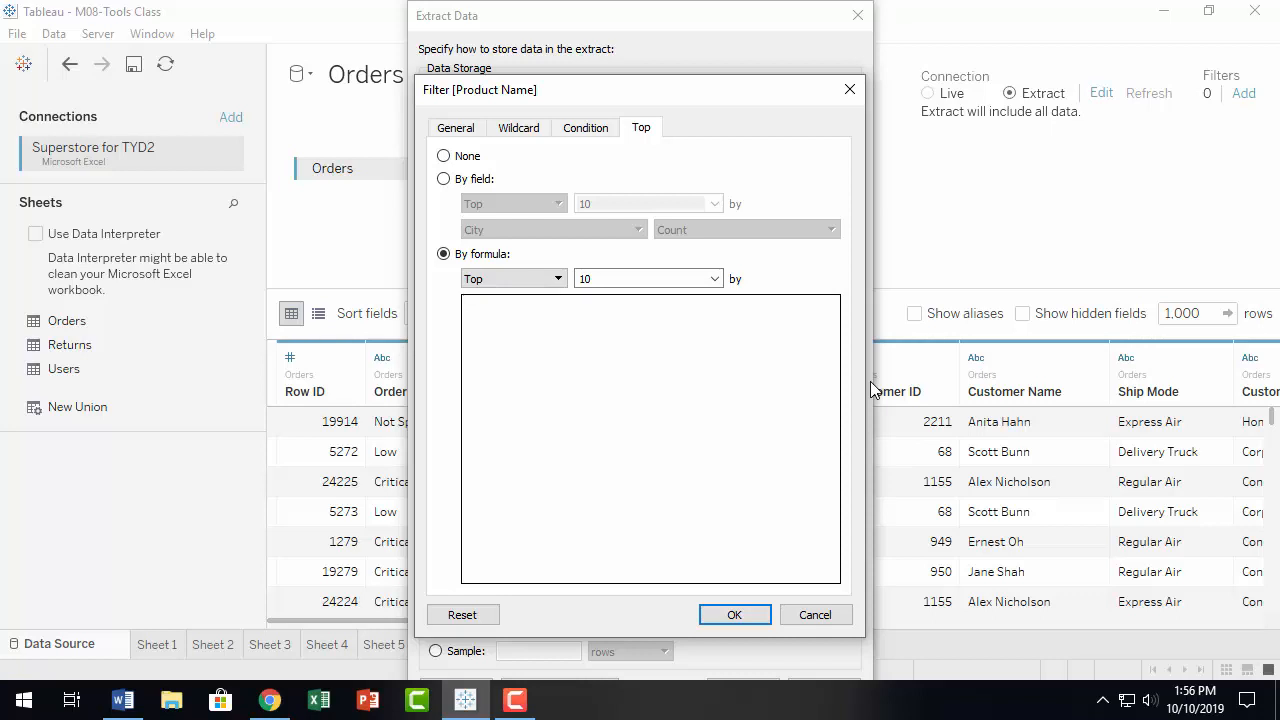
text(SUM)
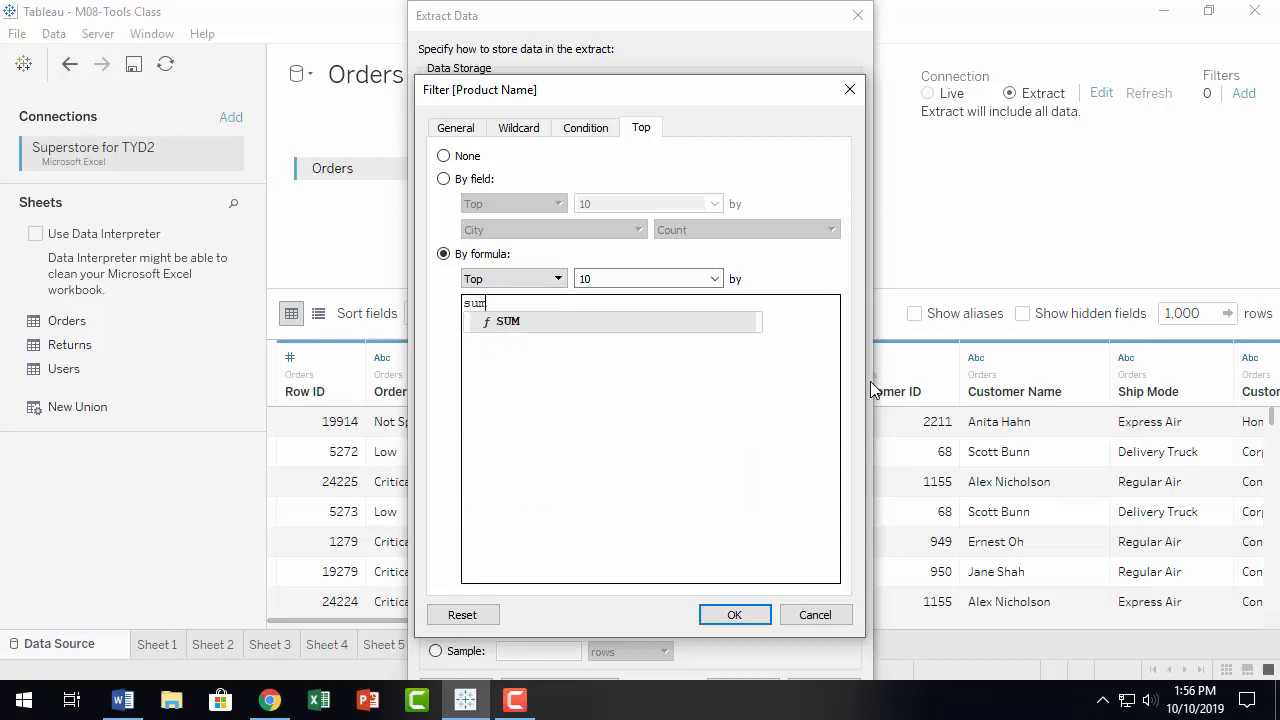
key(Return)
text([Sa)
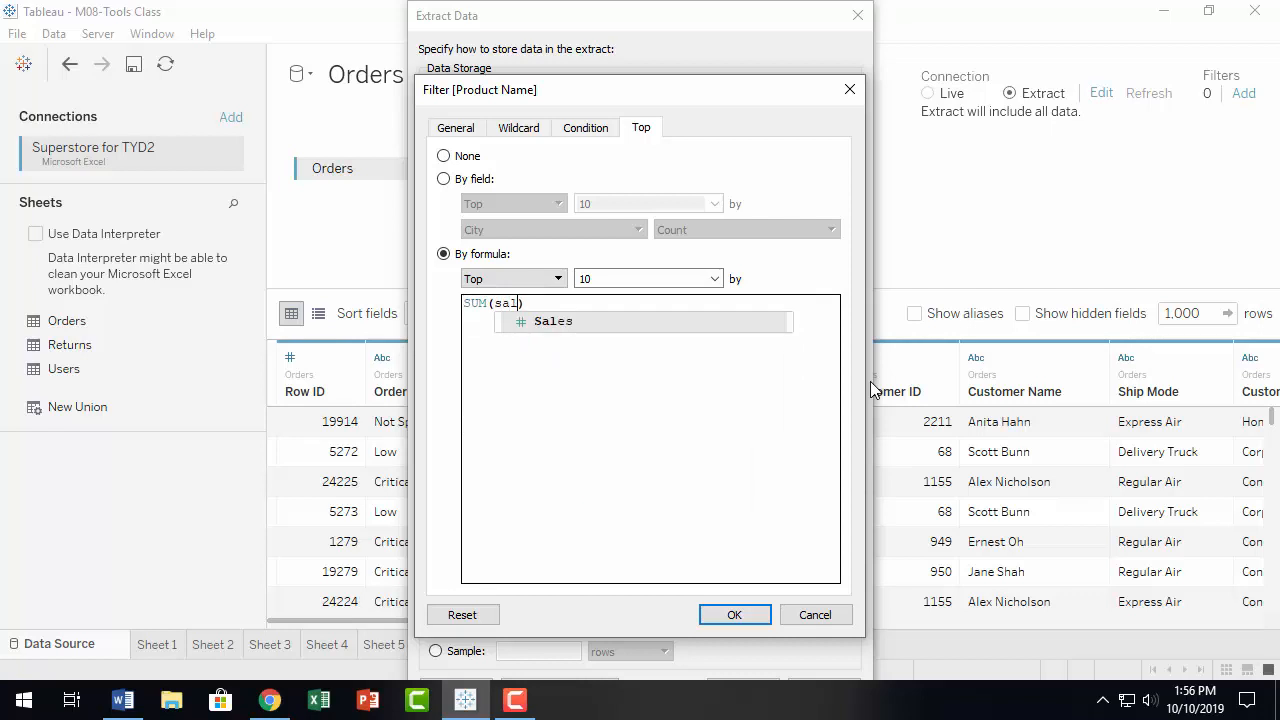
key(Return)
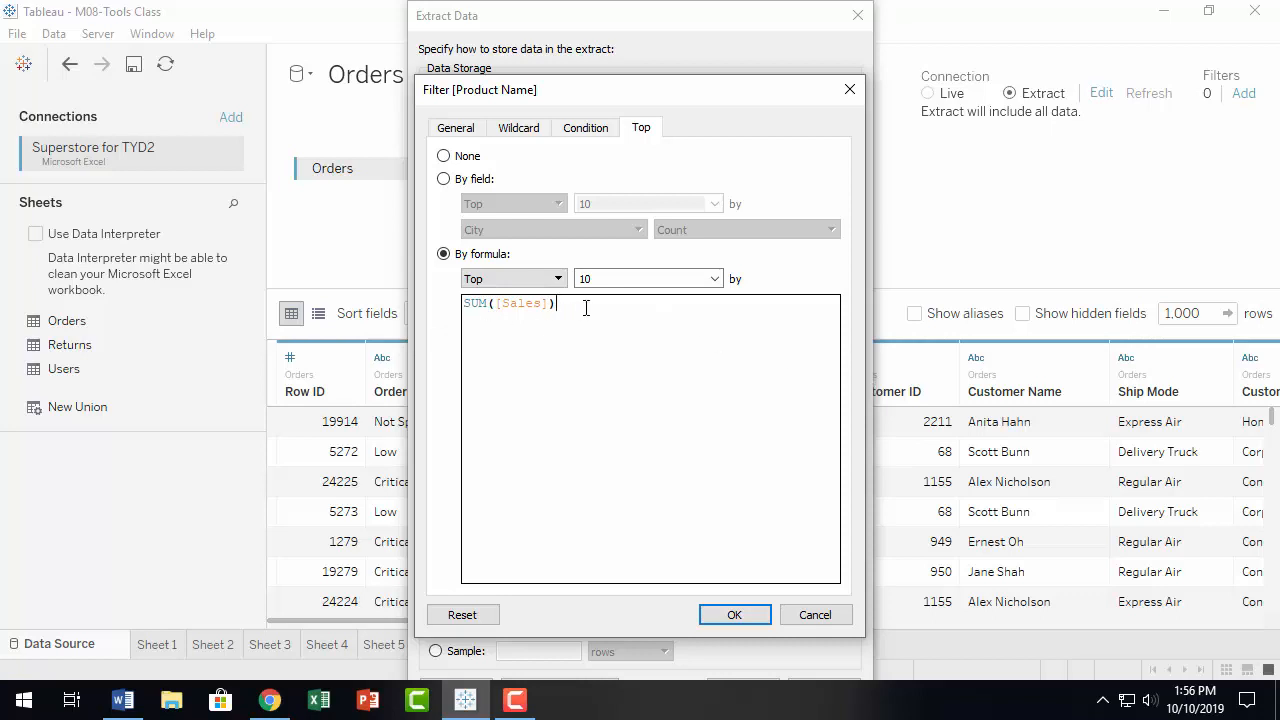
Step: Clear the SUM([Sales]) expression from the top limit's formula
key(BackSpace)
key(BackSpace)
key(BackSpace)
key(BackSpace)
key(BackSpace)
key(BackSpace)
key(BackSpace)
key(BackSpace)
key(BackSpace)
key(BackSpace)
key(BackSpace)
key(BackSpace)
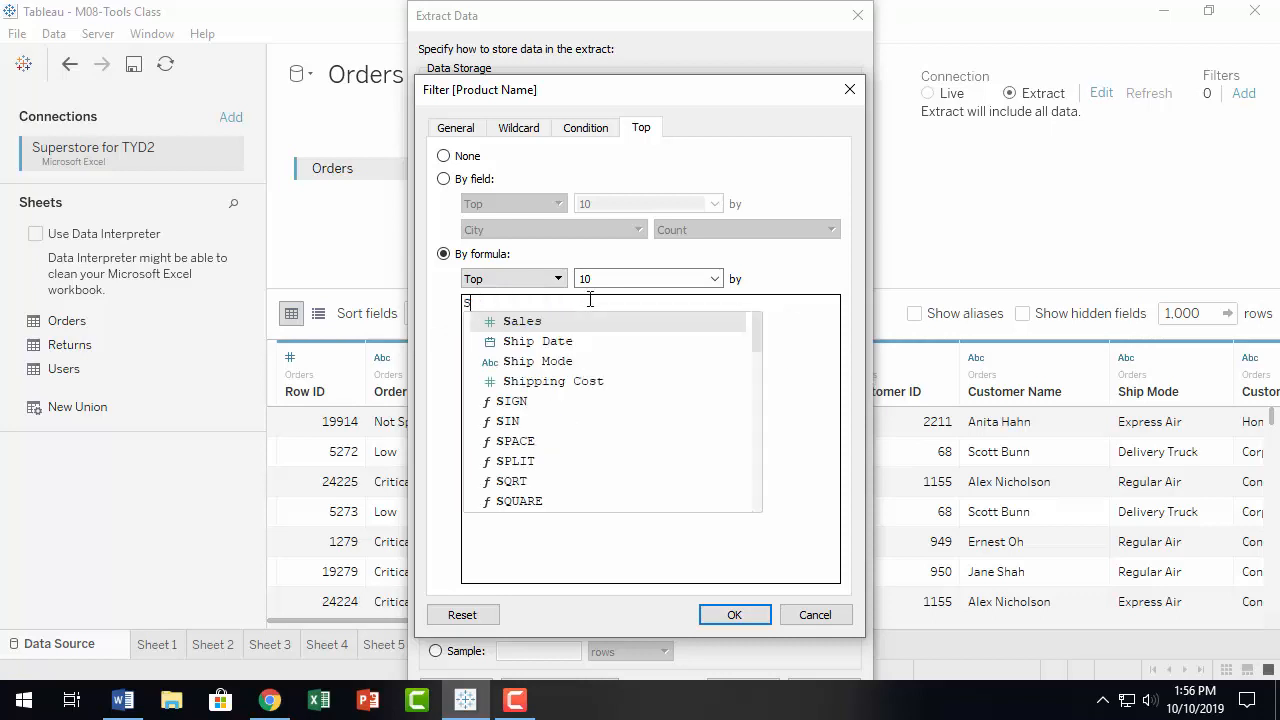
text(sum)
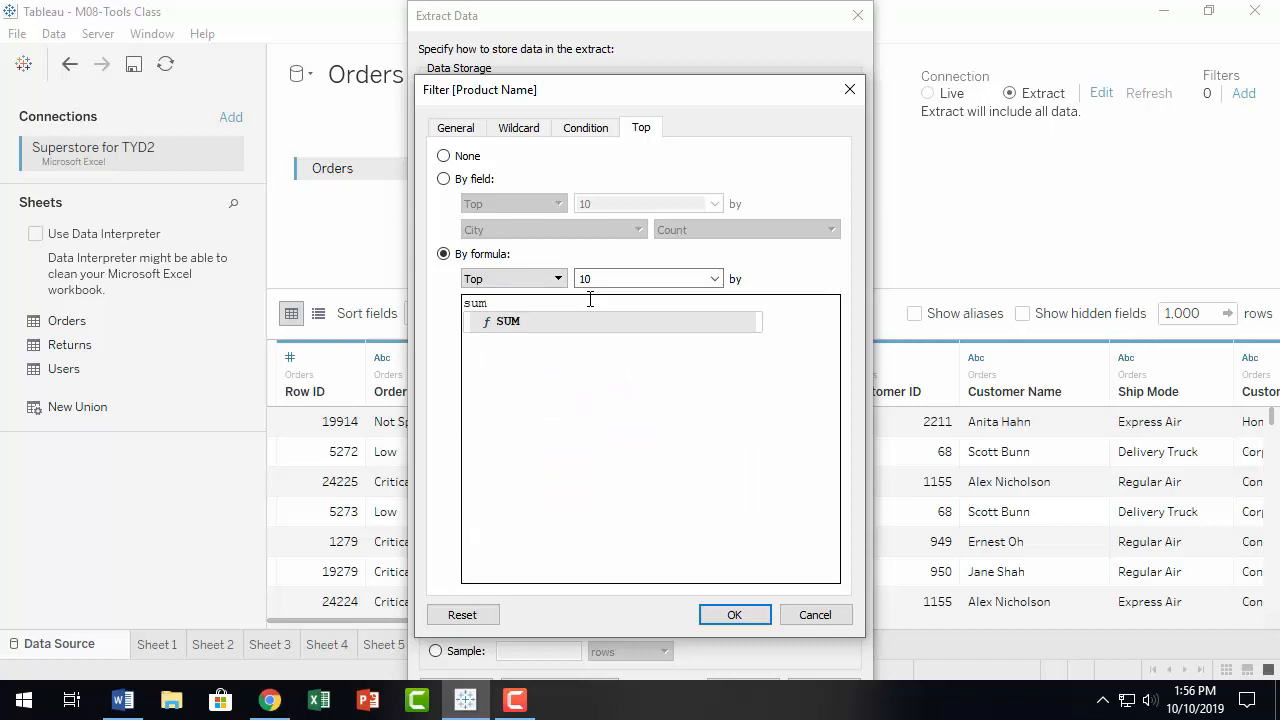
key(BackSpace)
key(BackSpace)
key(BackSpace)
Step: Try an AVG formula on the Profit field for the top limit, and cancel the Product Name filter
text(avg)
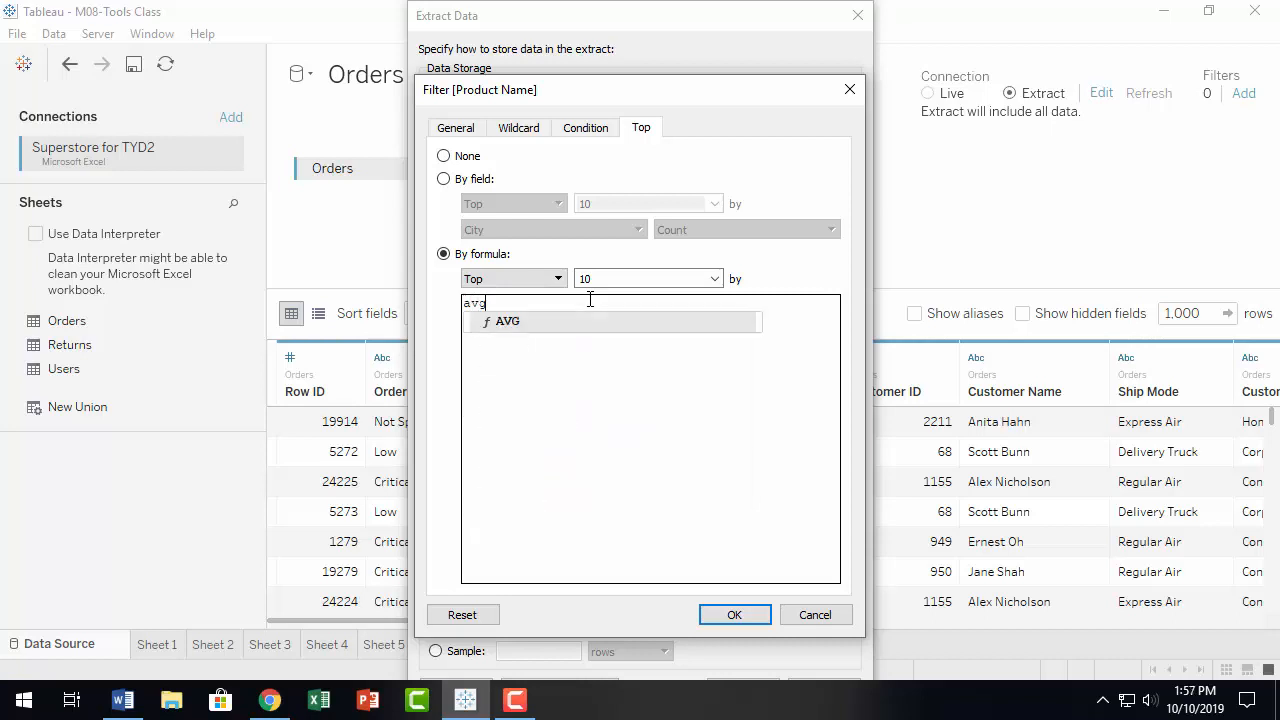
key(Return)
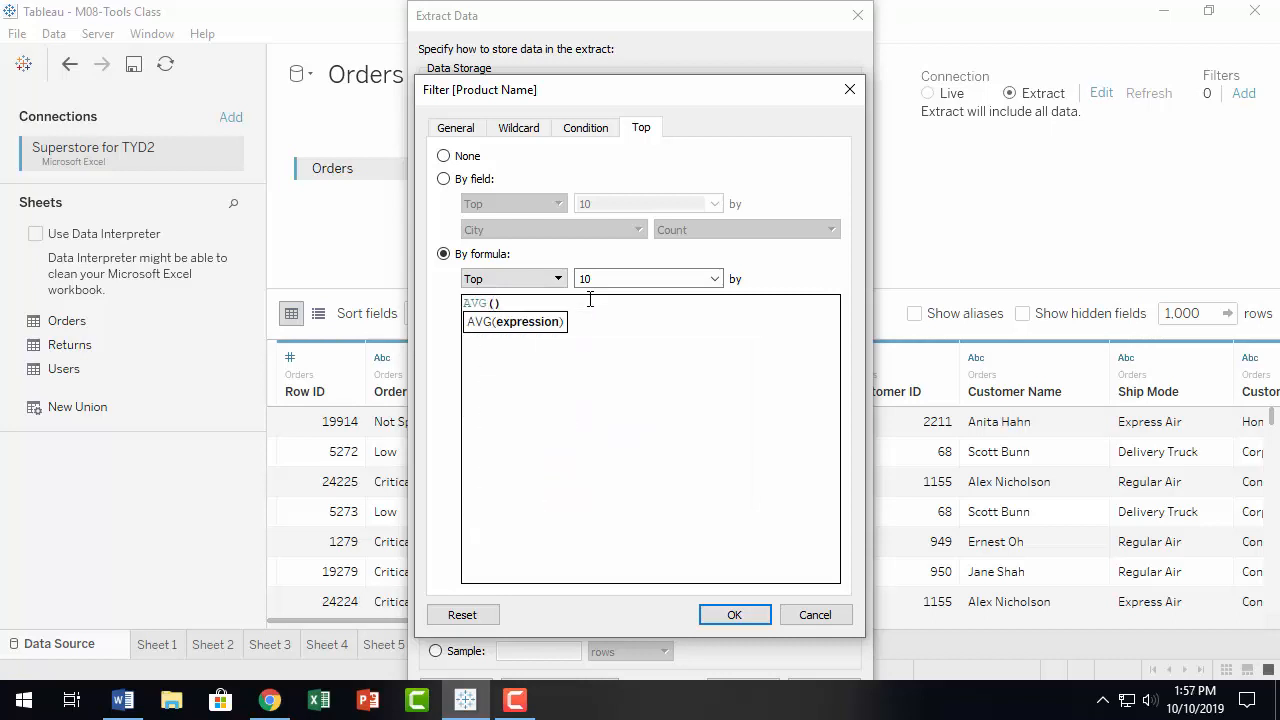
text(pro)
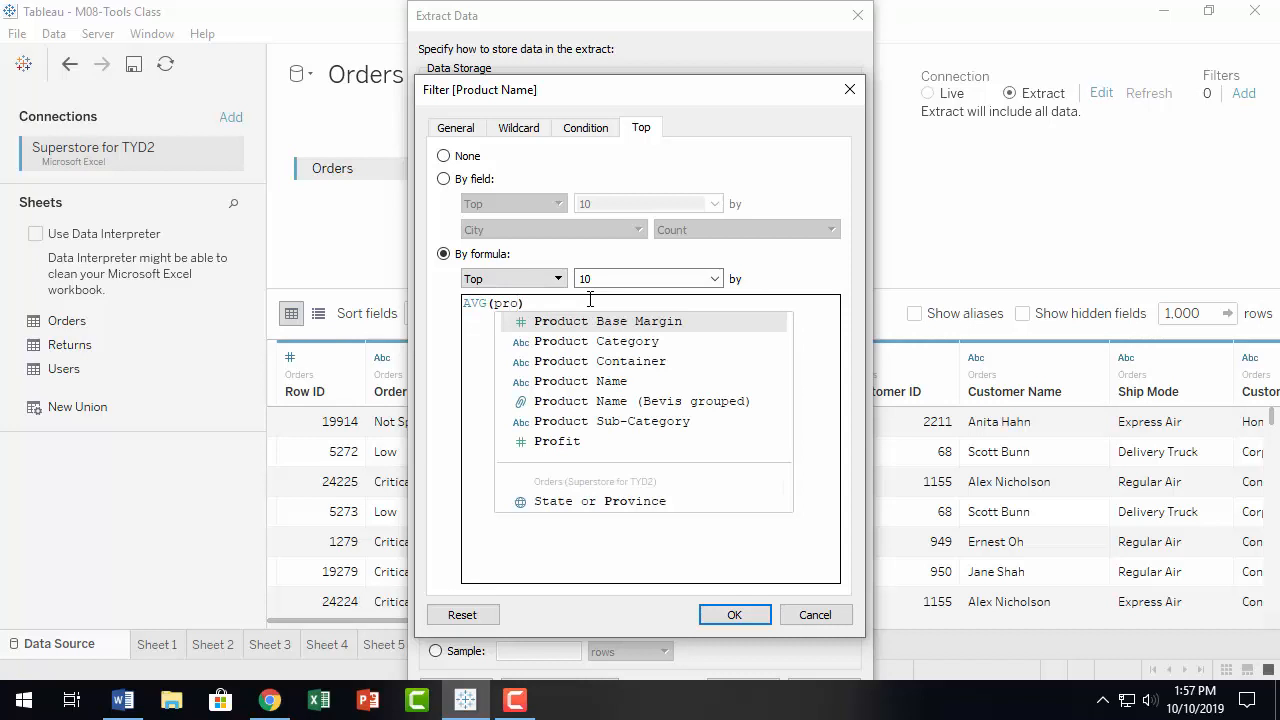
text(f)
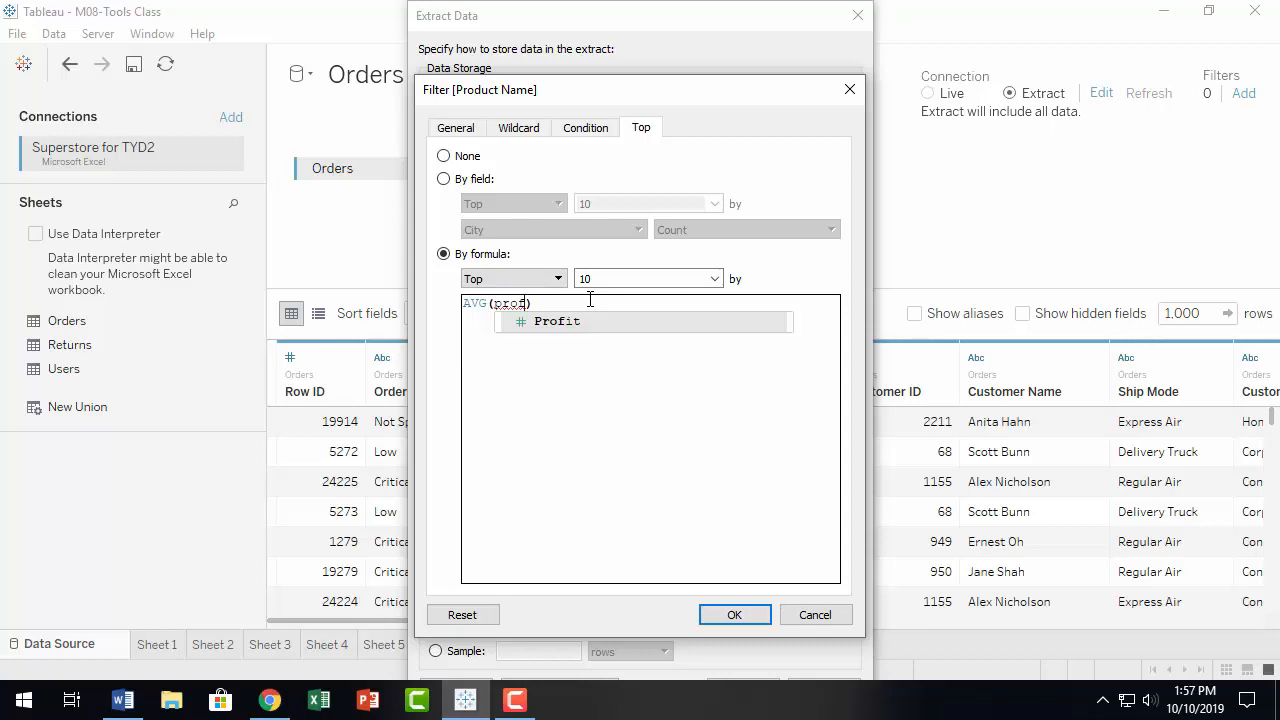
click(827, 615)
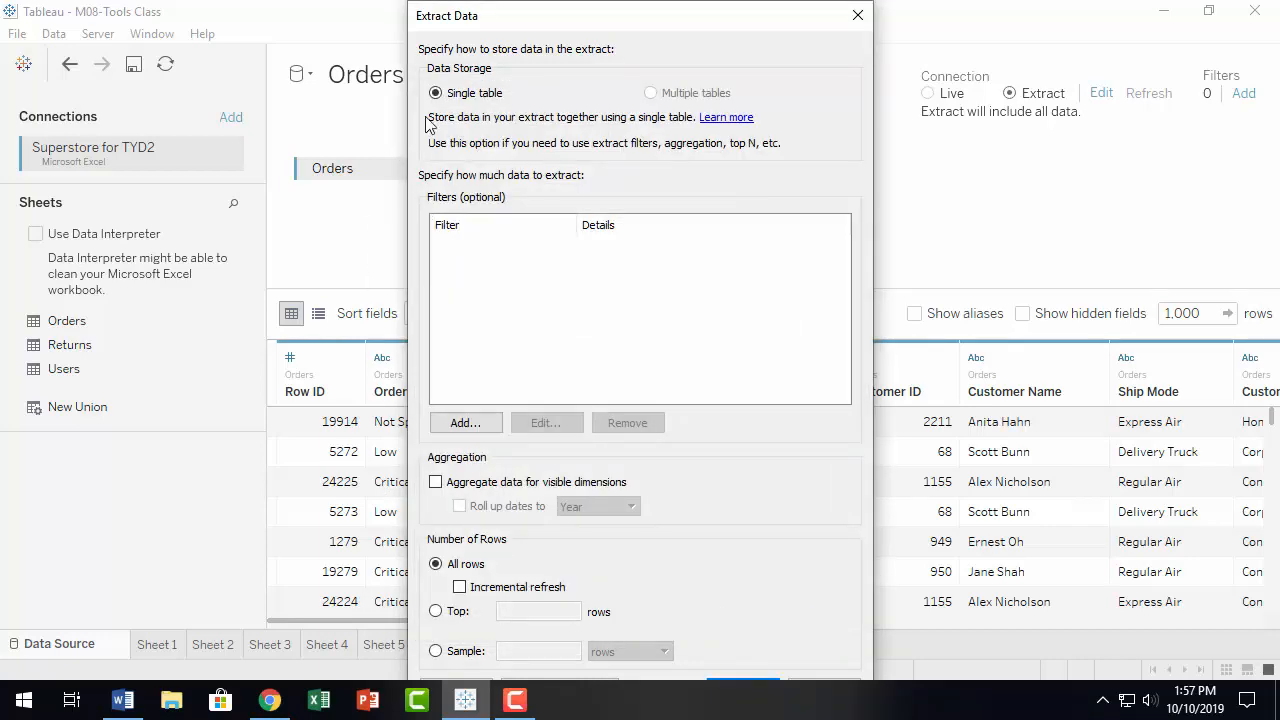
Step: Start an extract filter on Product Sub-Category to view its selectable values, and cancel it
click(465, 423)
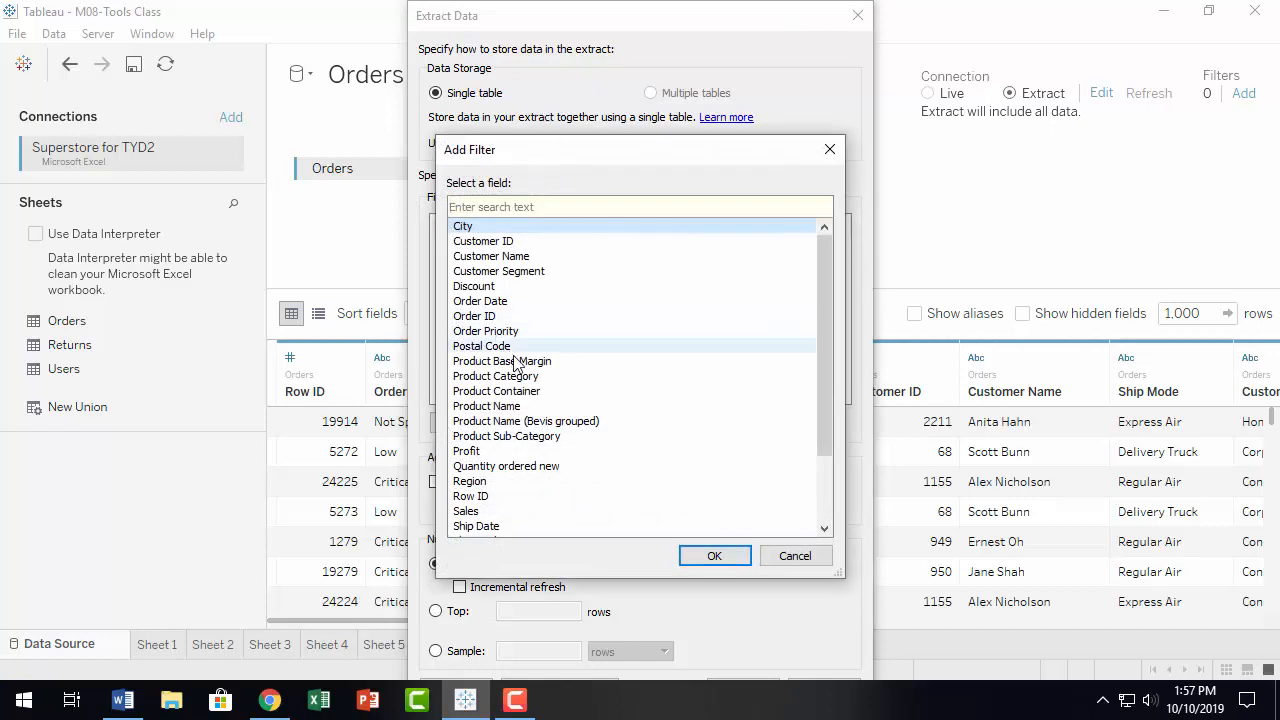
click(527, 377)
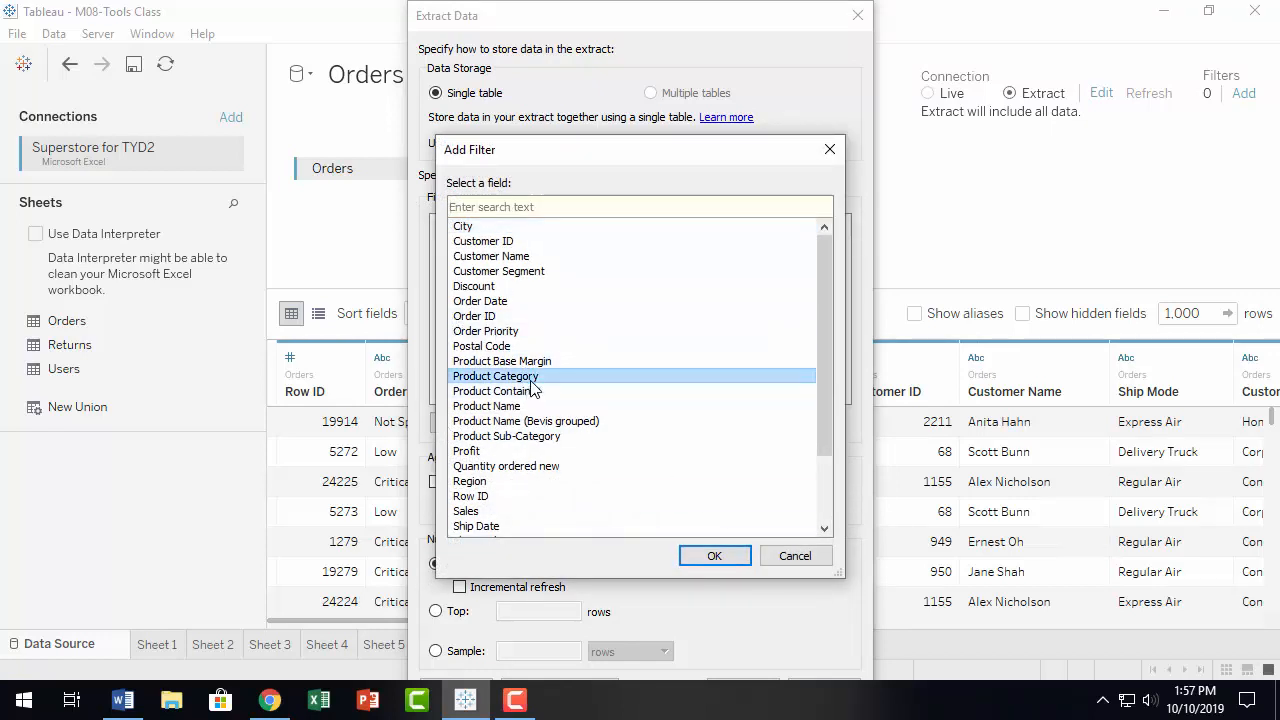
click(561, 438)
click(737, 558)
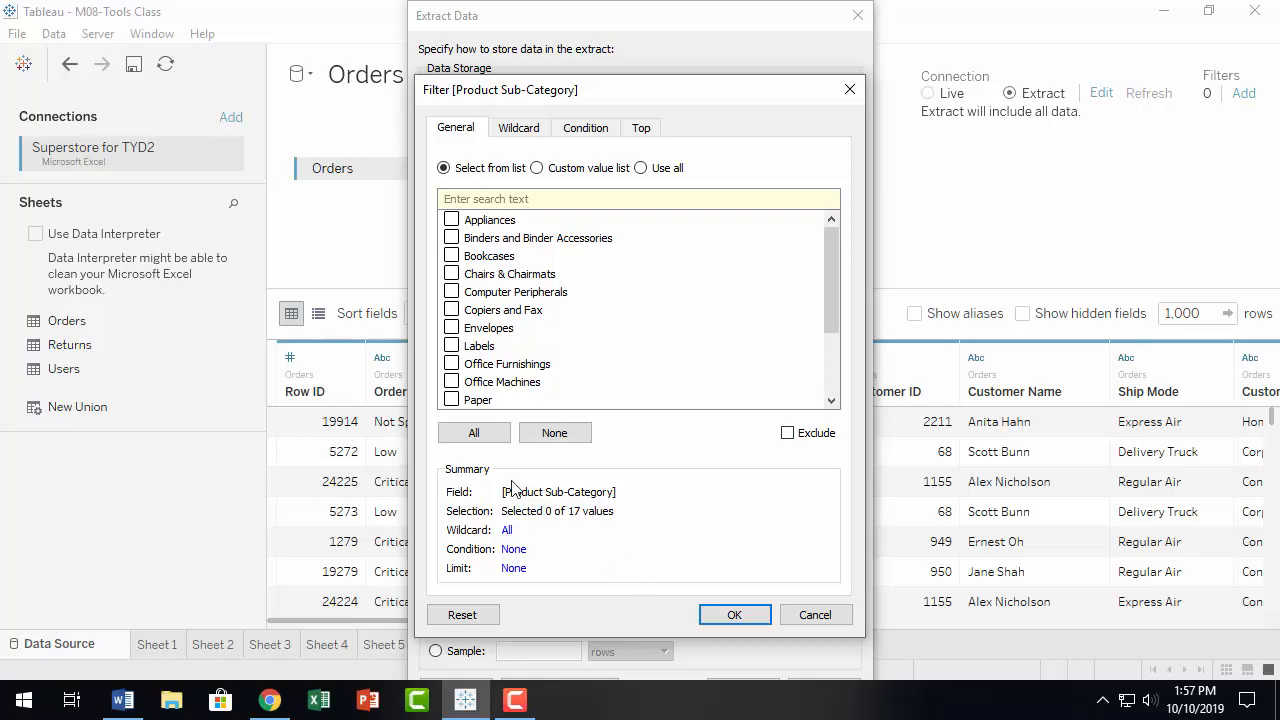
click(813, 617)
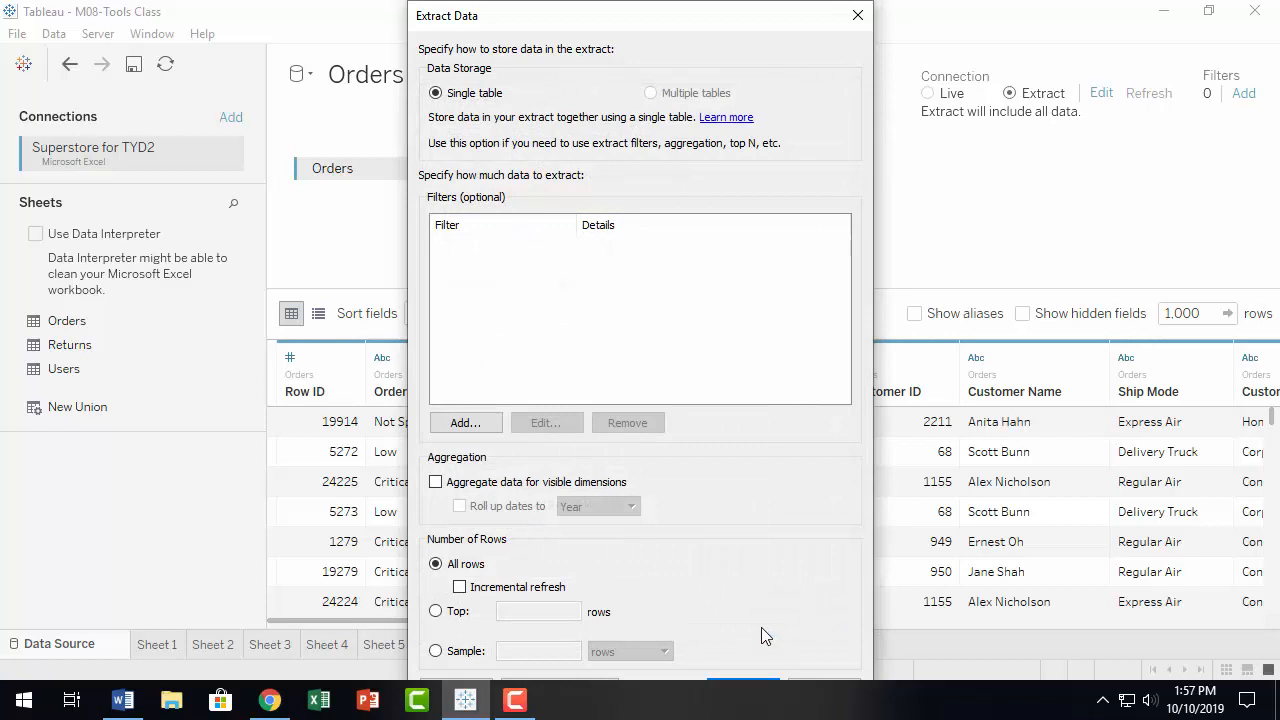
Step: Start an extract filter on the Sales field and view its special-value options before returning to a range of values
click(466, 423)
scroll(583, 358, down, 1)
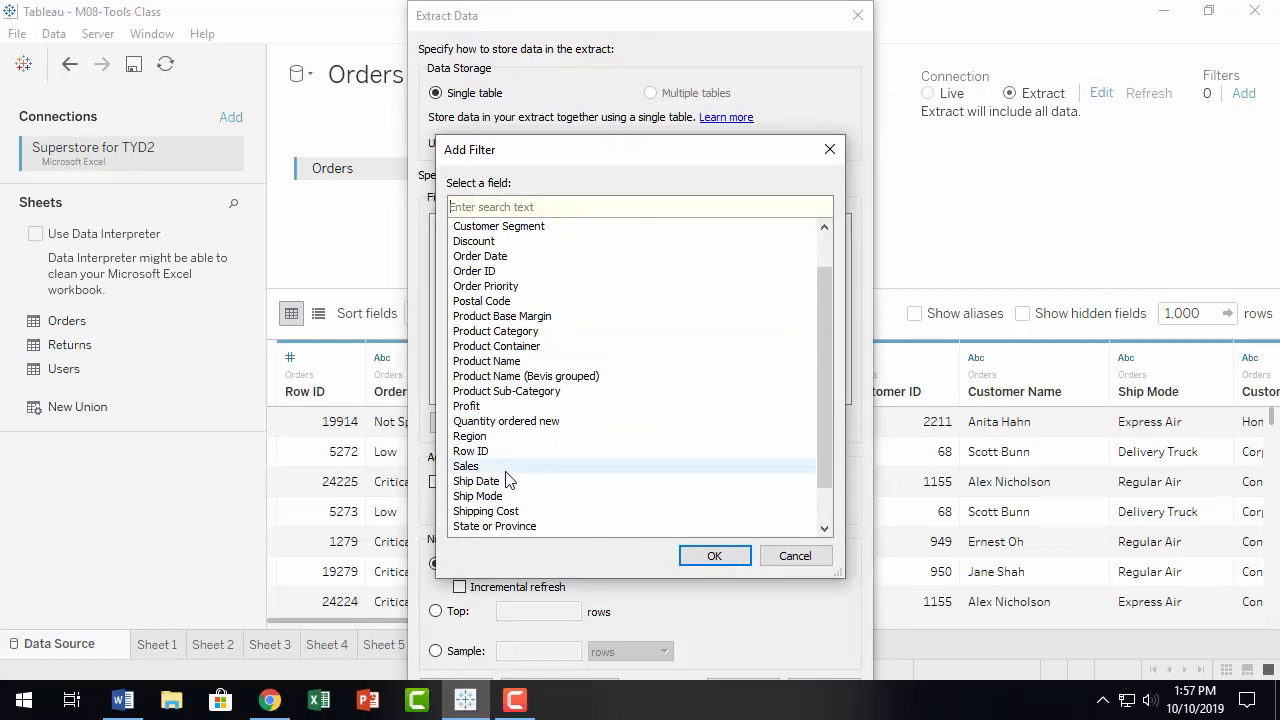
click(506, 467)
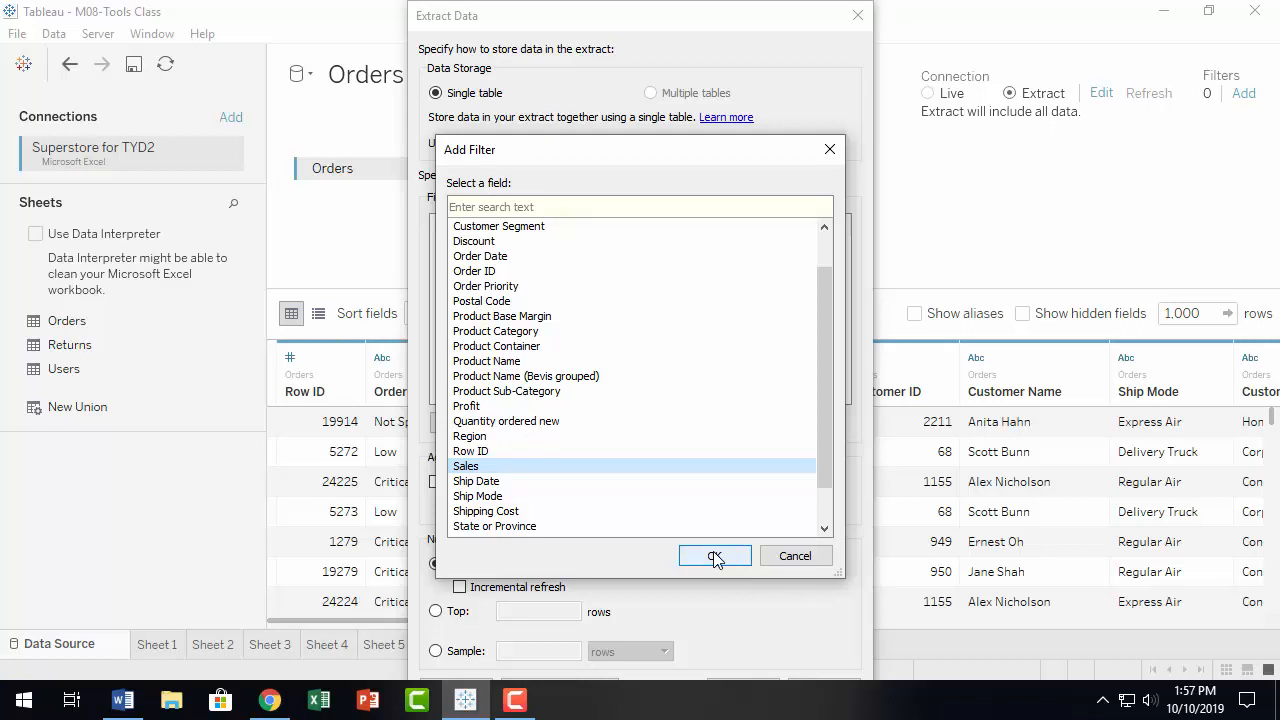
scroll(644, 467, down, 1)
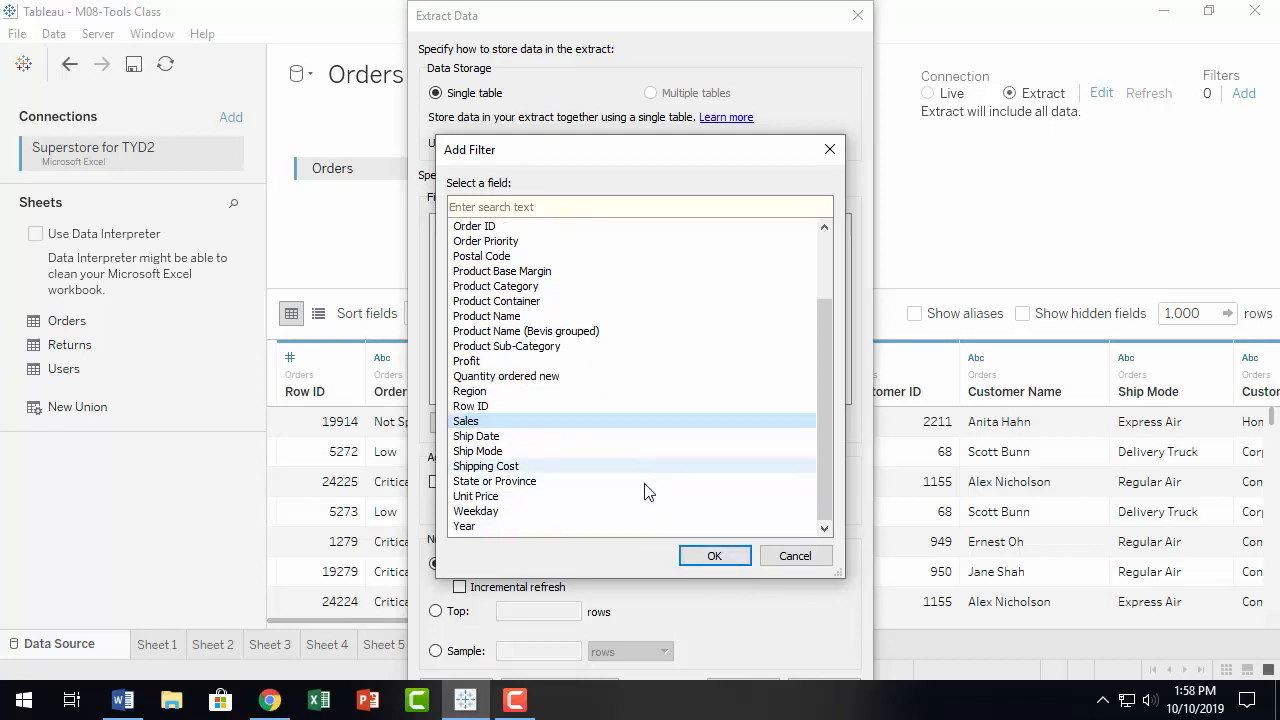
click(716, 560)
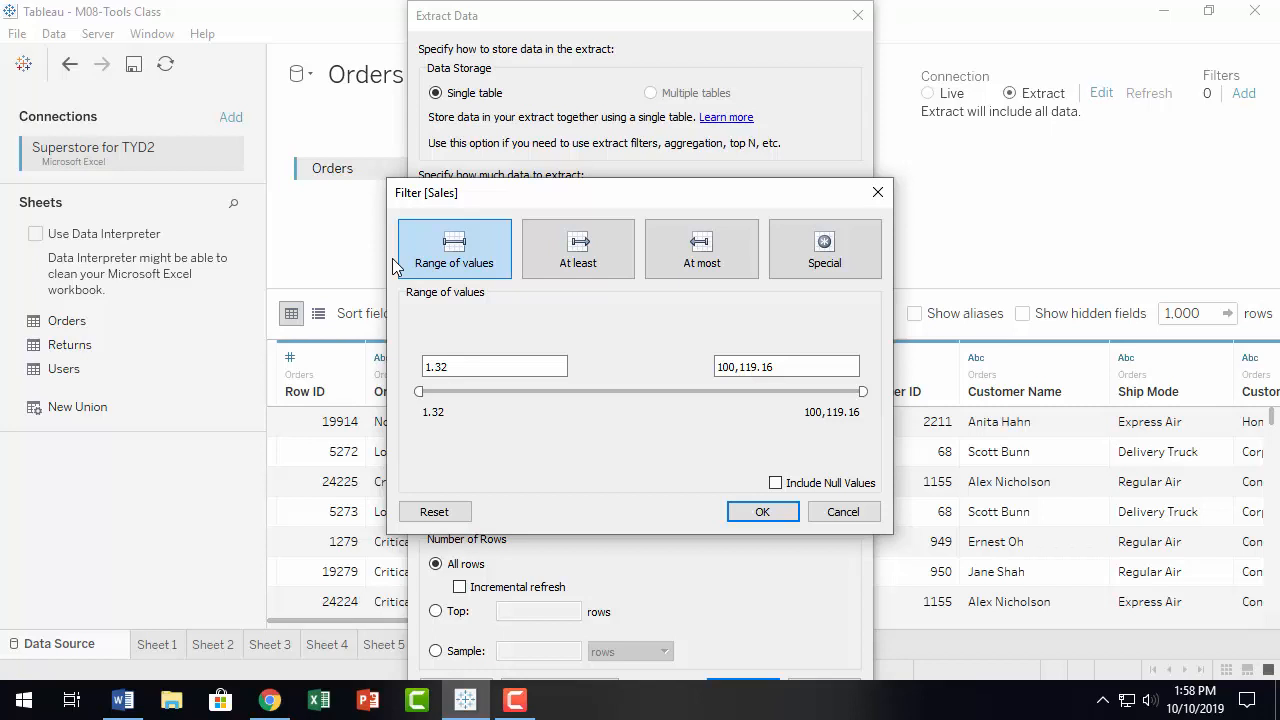
click(818, 245)
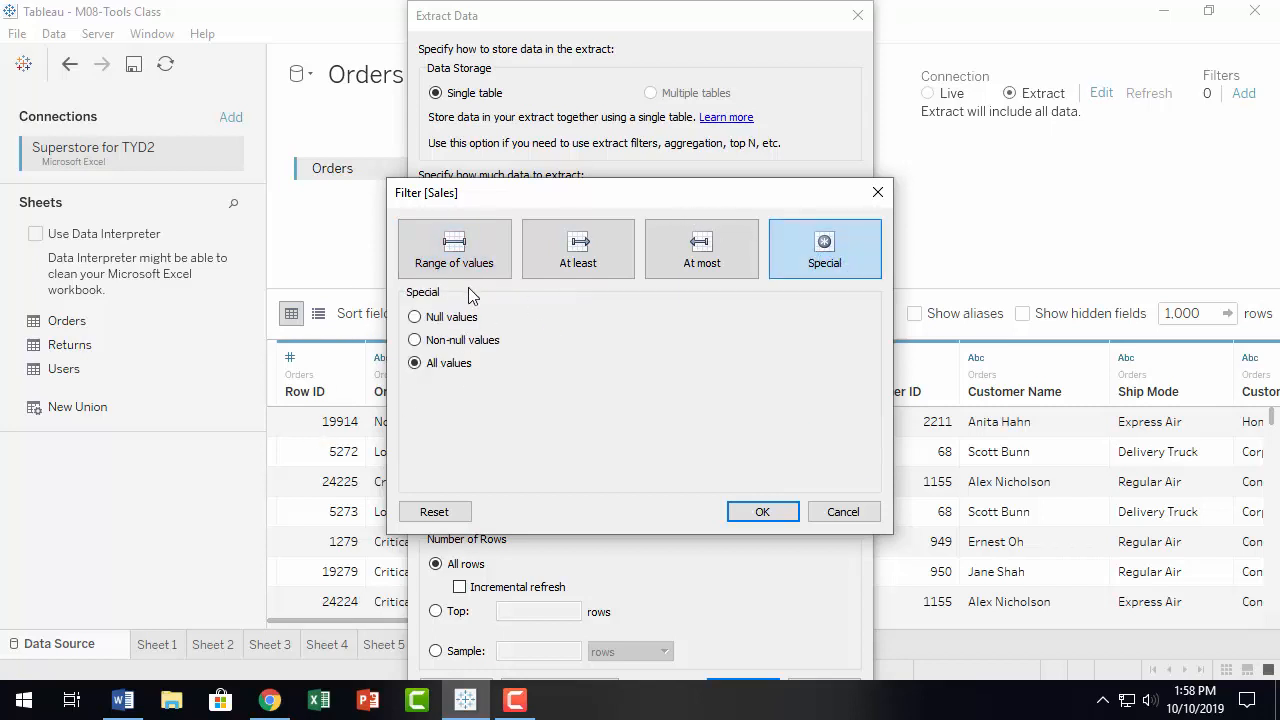
click(457, 258)
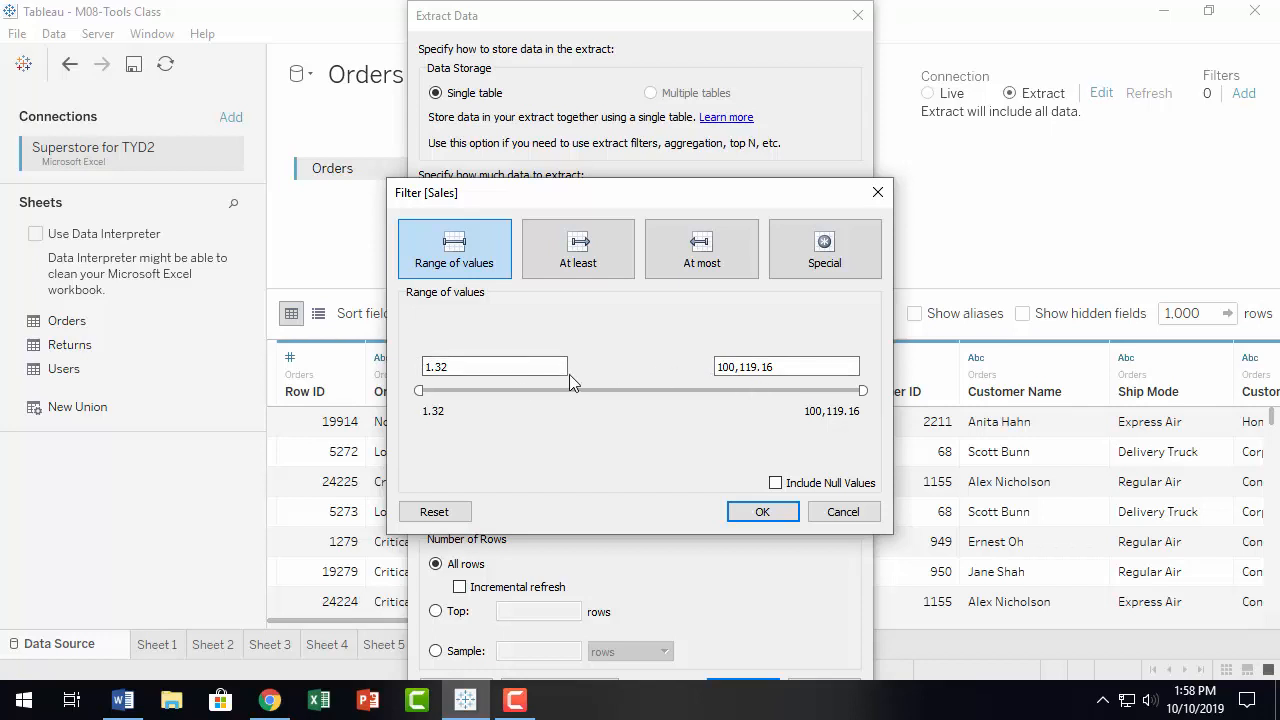
Step: Set the Sales filter's range of values from 1,000 to 50,000
drag(482, 370, 163, 297)
text(1000)
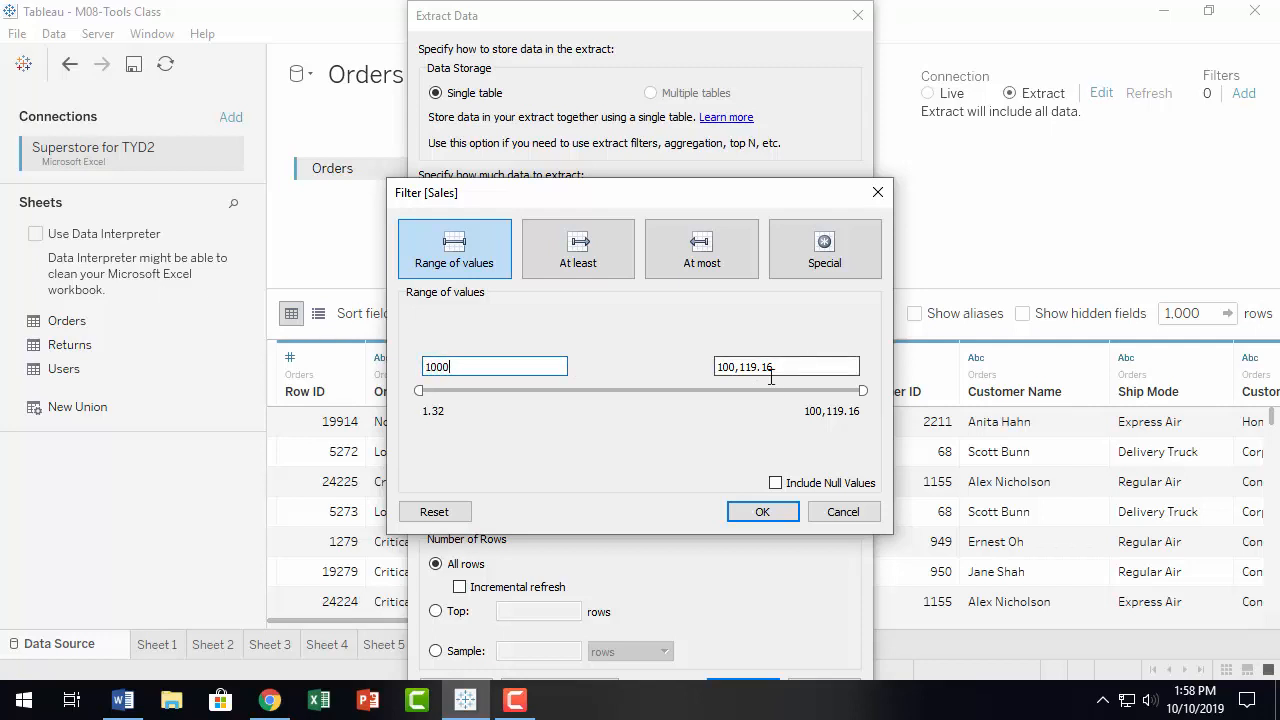
drag(780, 367, 281, 243)
text(50000)
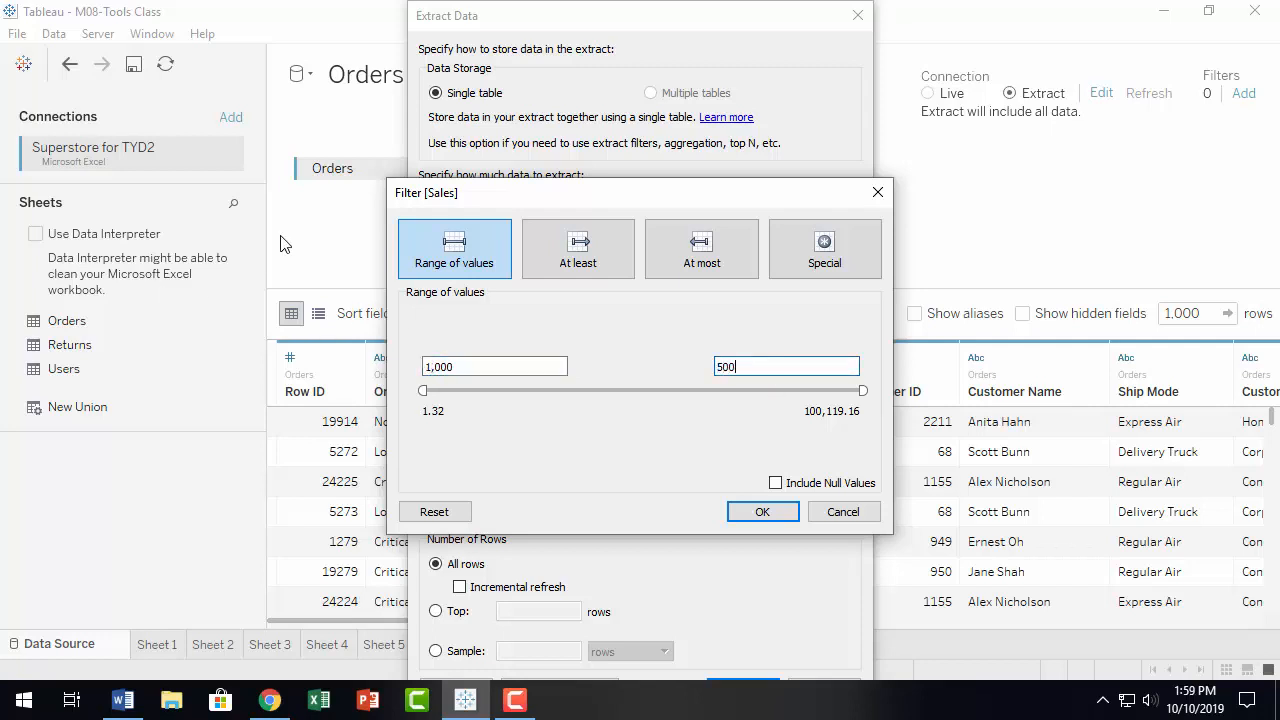
click(640, 436)
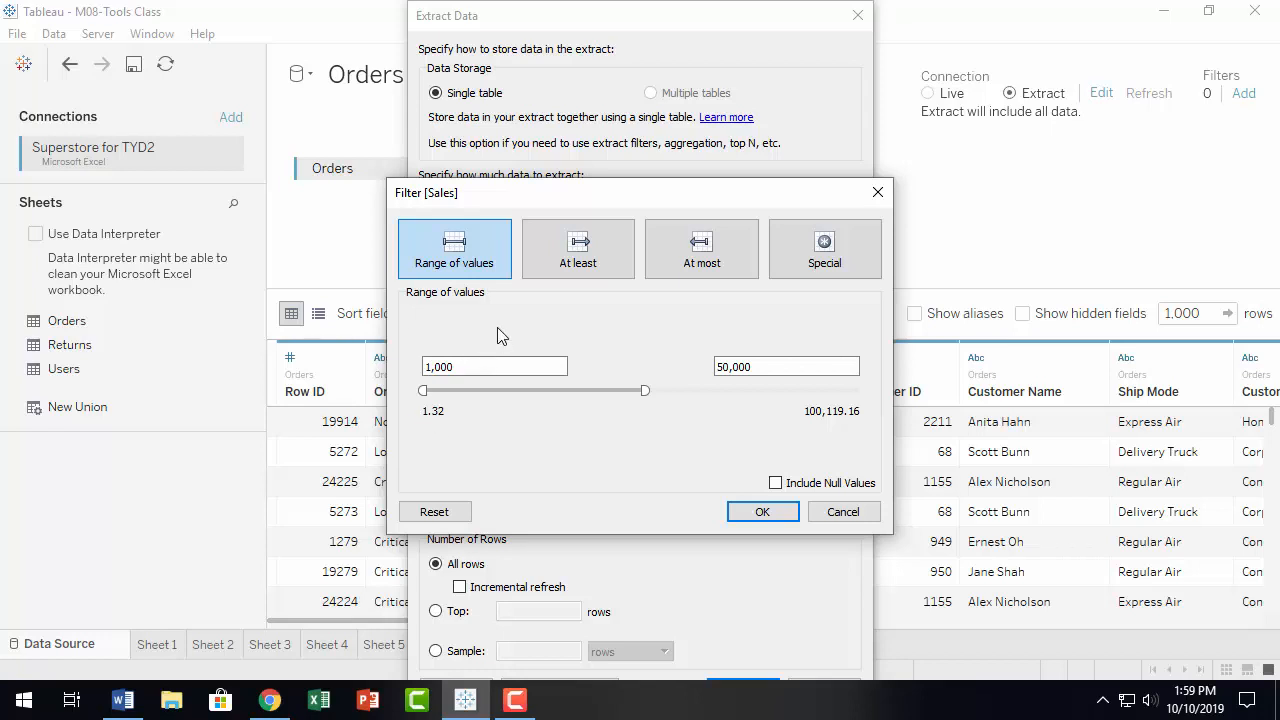
Step: View the at-least and at-most options of the Sales filter, and cancel the filter
click(585, 250)
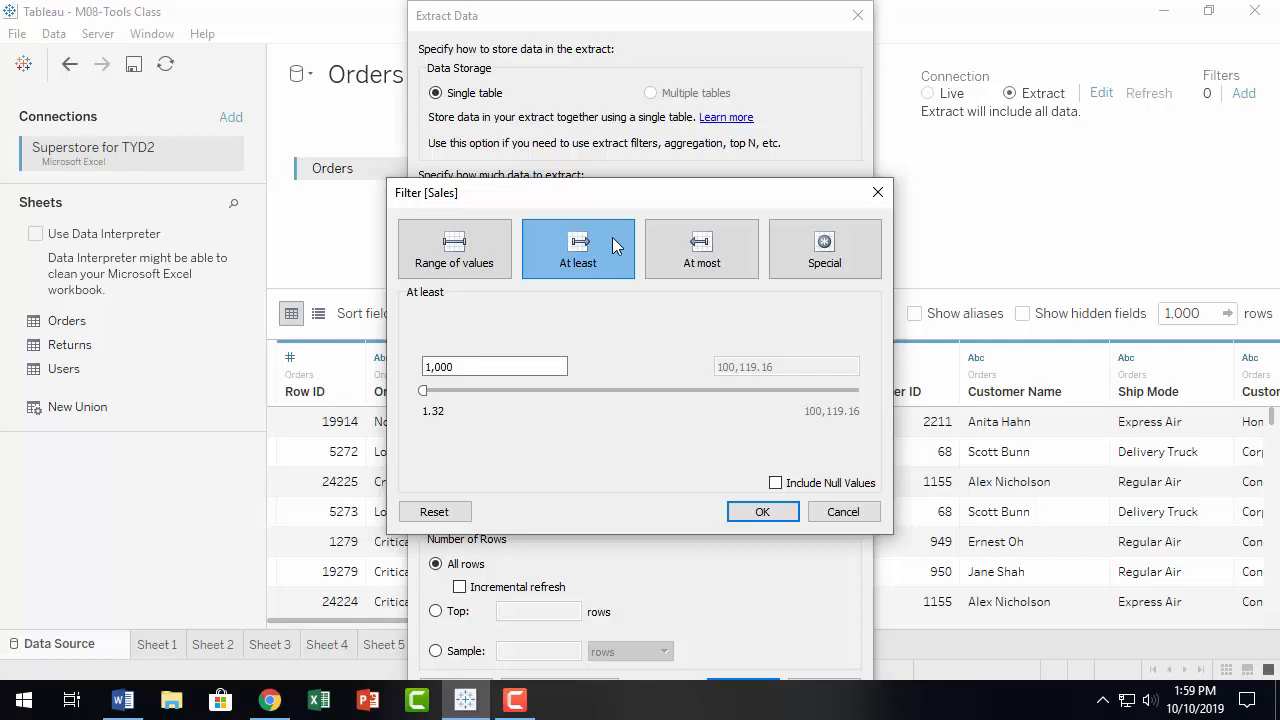
click(705, 252)
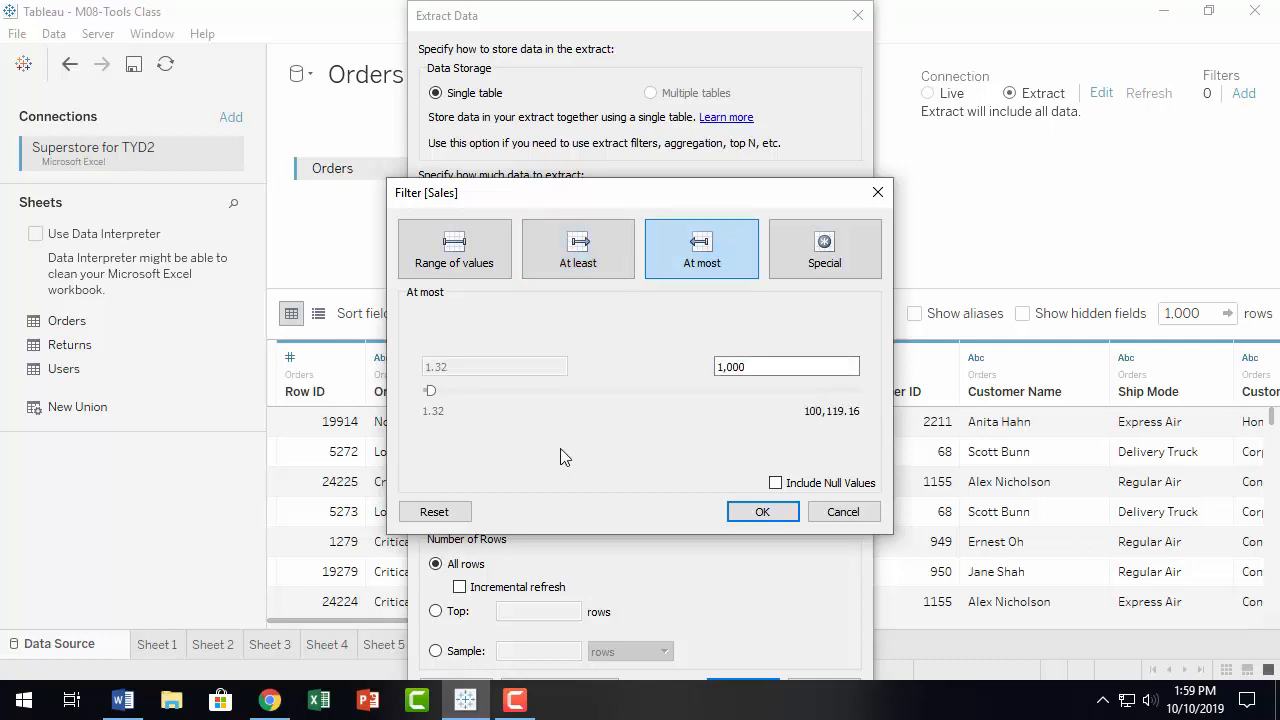
click(842, 512)
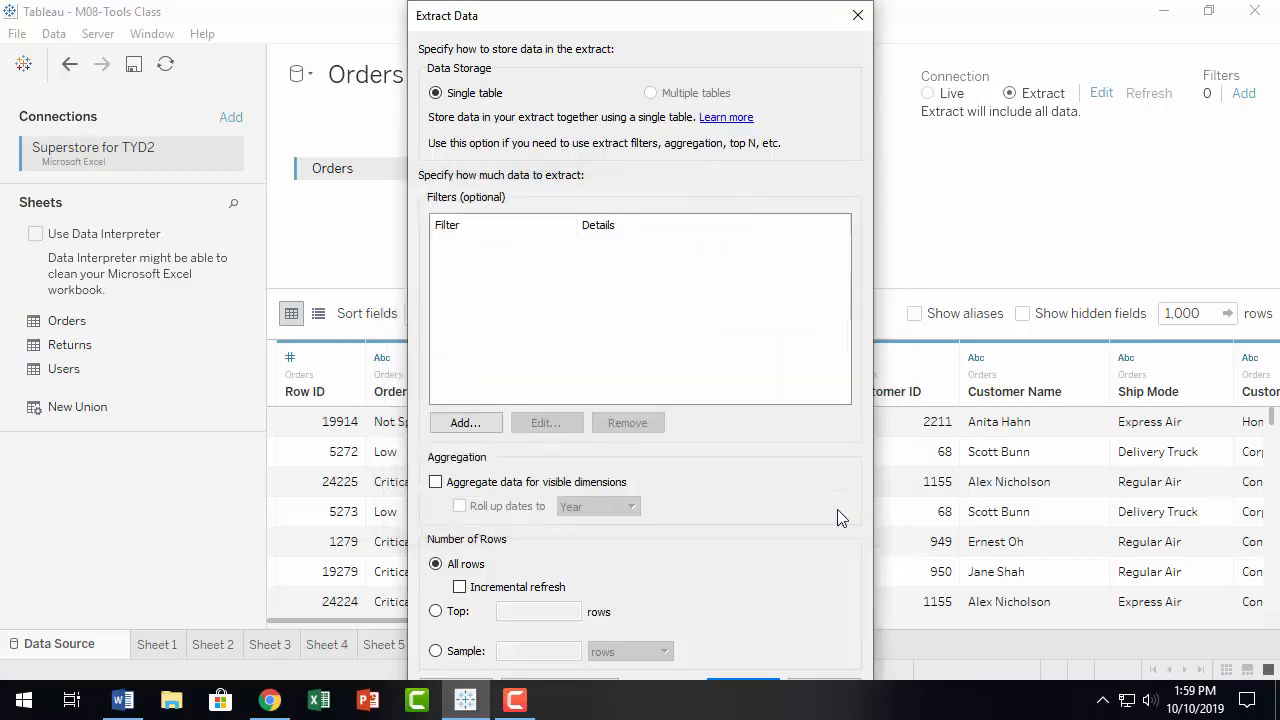
Step: Start an extract filter on the Order Date field, filtering by range of dates
click(464, 422)
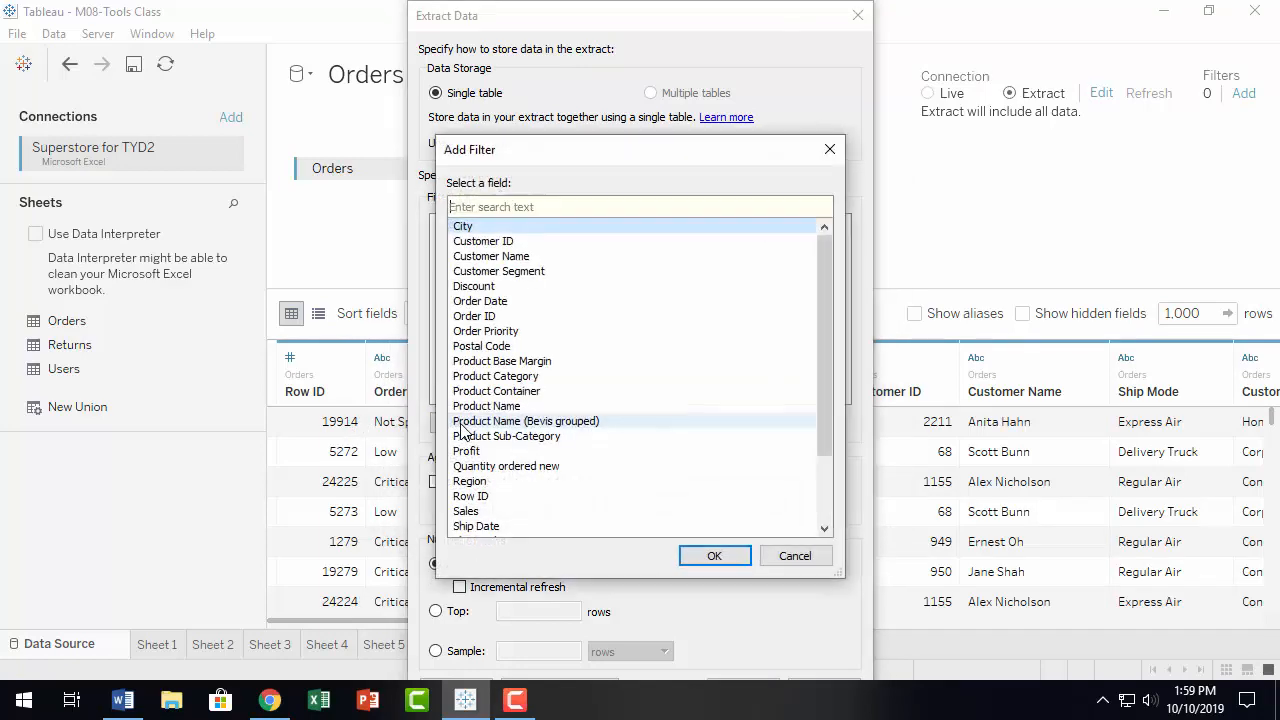
scroll(528, 428, down, 2)
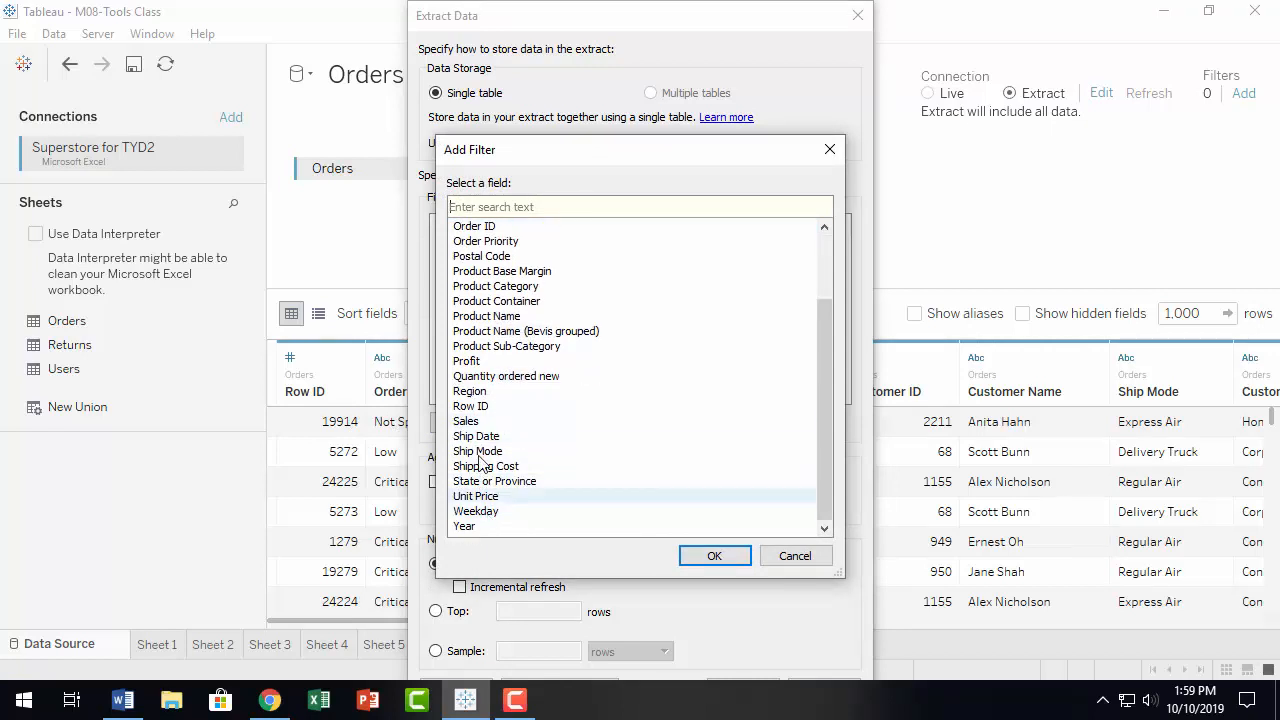
scroll(490, 430, up, 1)
scroll(498, 495, up, 1)
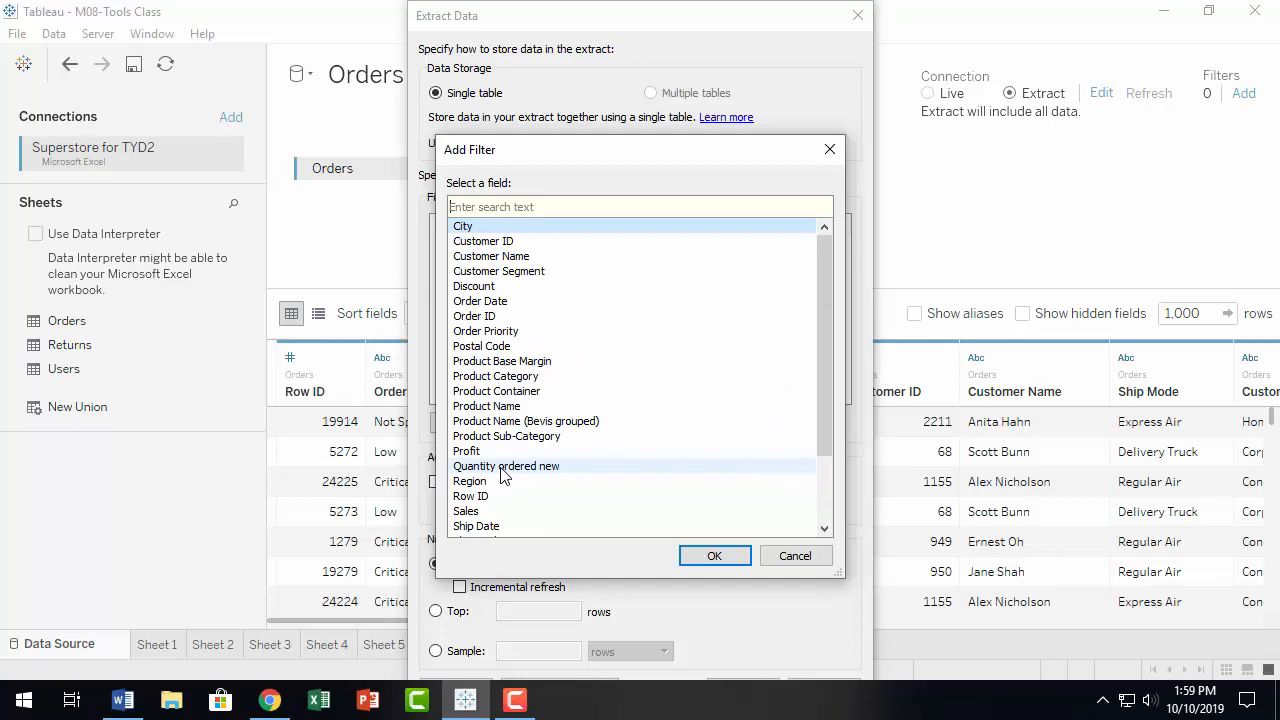
click(501, 302)
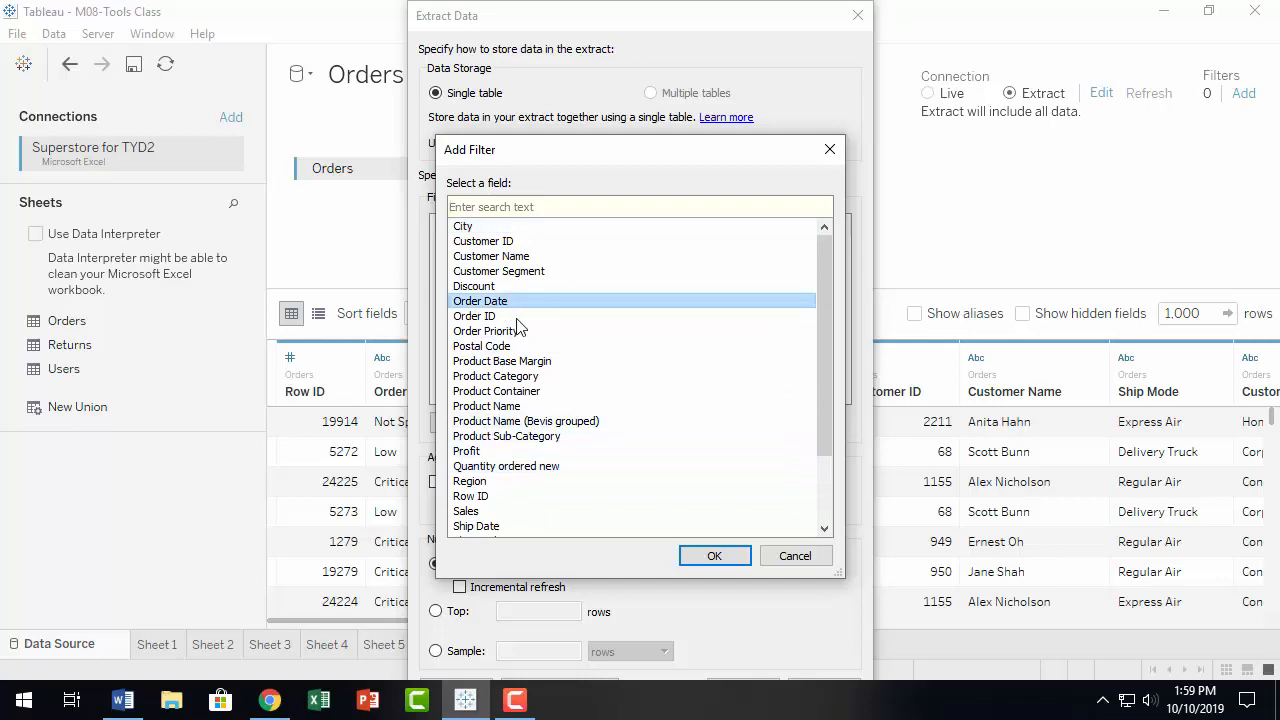
click(716, 556)
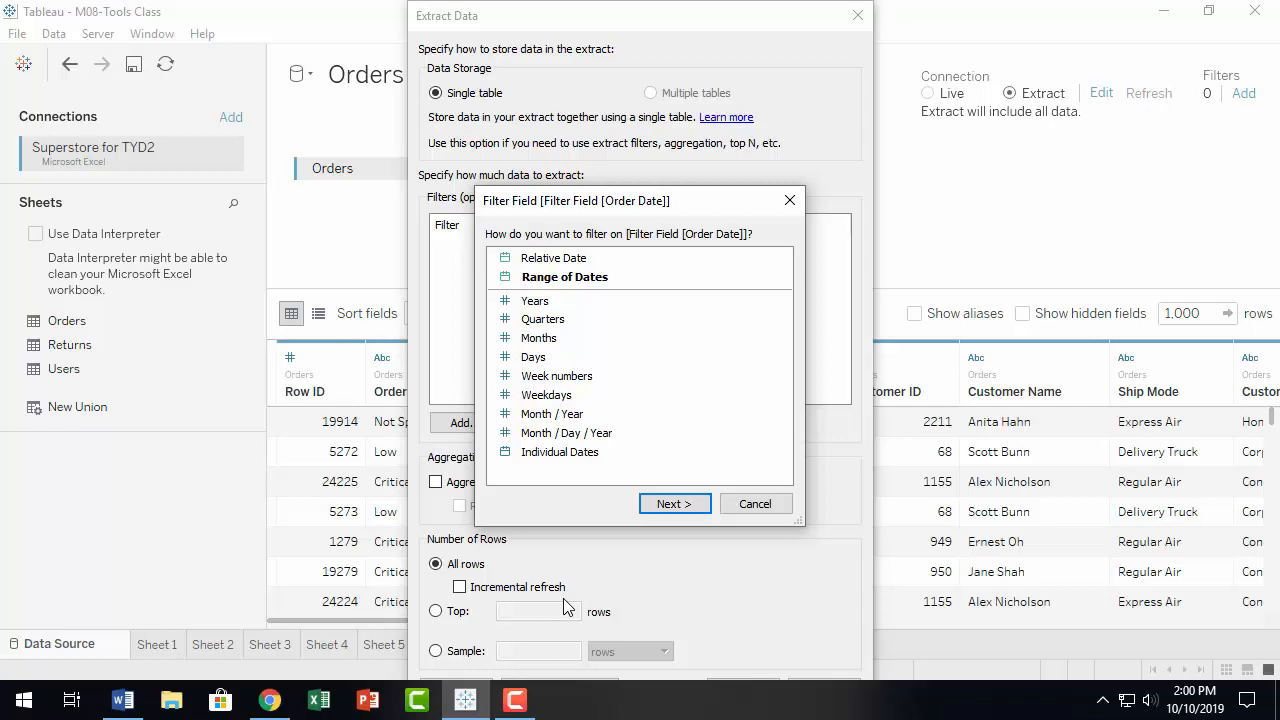
click(610, 280)
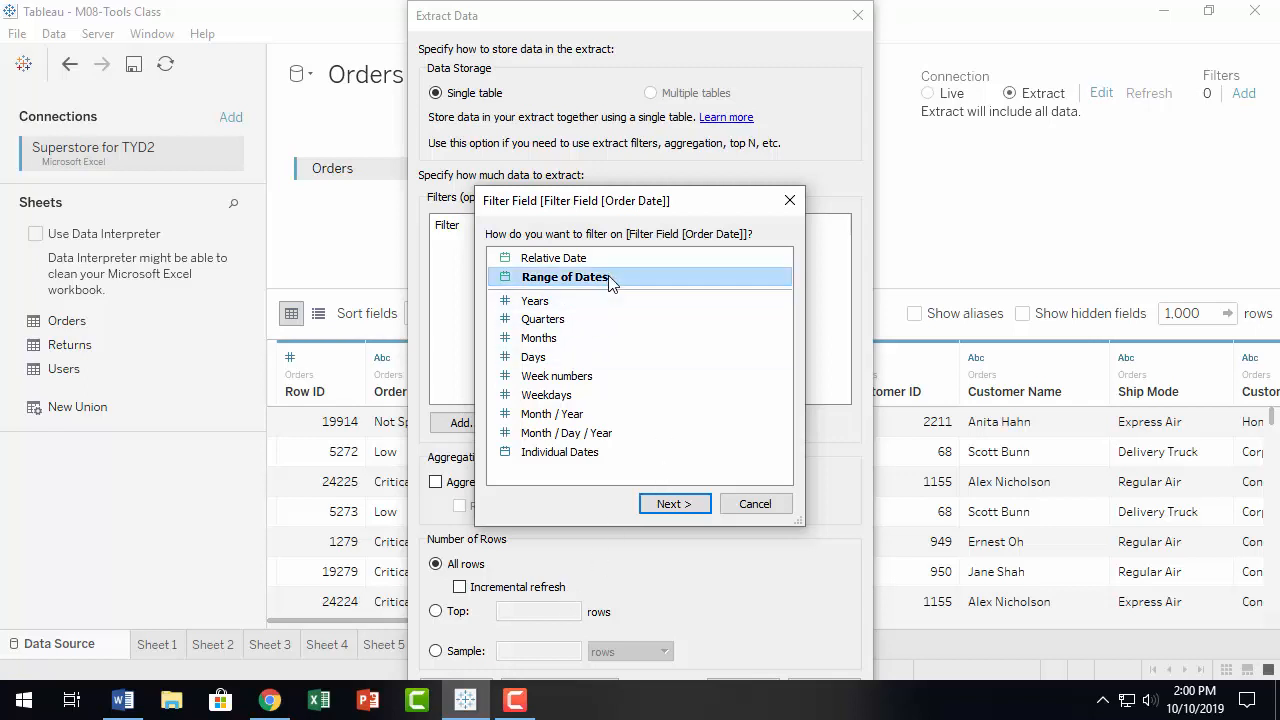
click(668, 504)
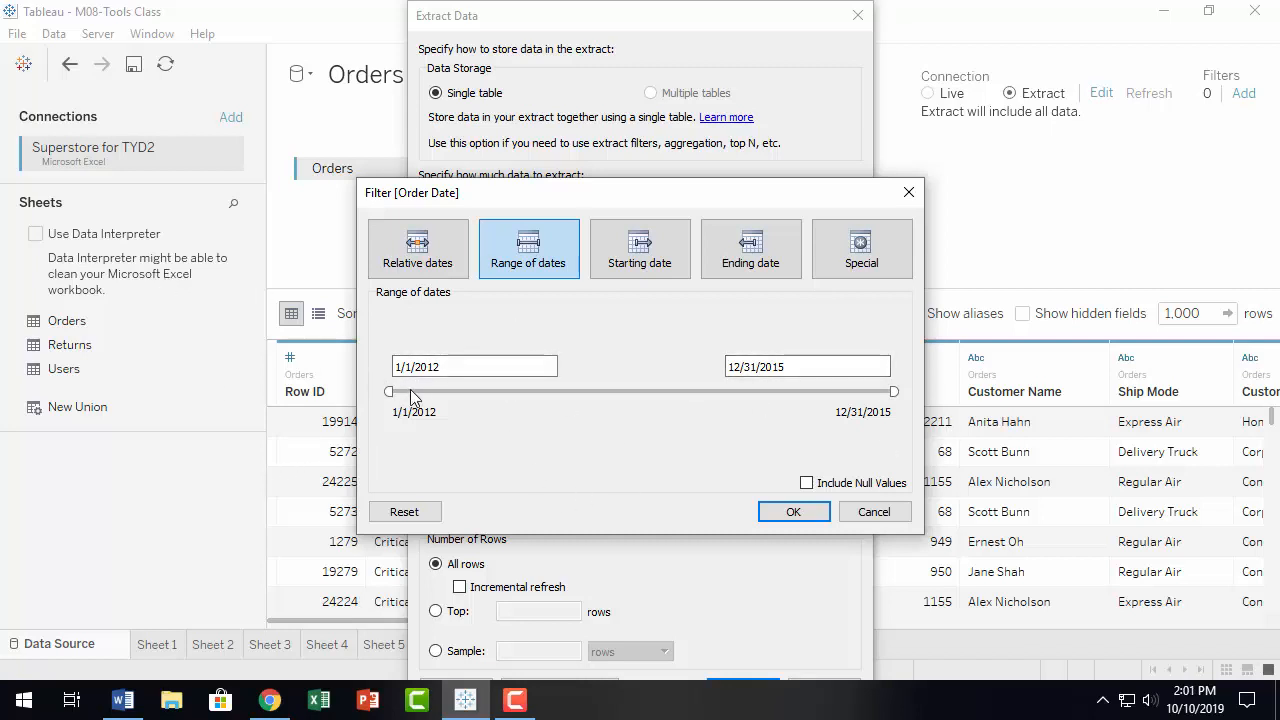
Step: Examine the Order Date filter's start-date calendar and its starting date, ending date and special options
click(450, 366)
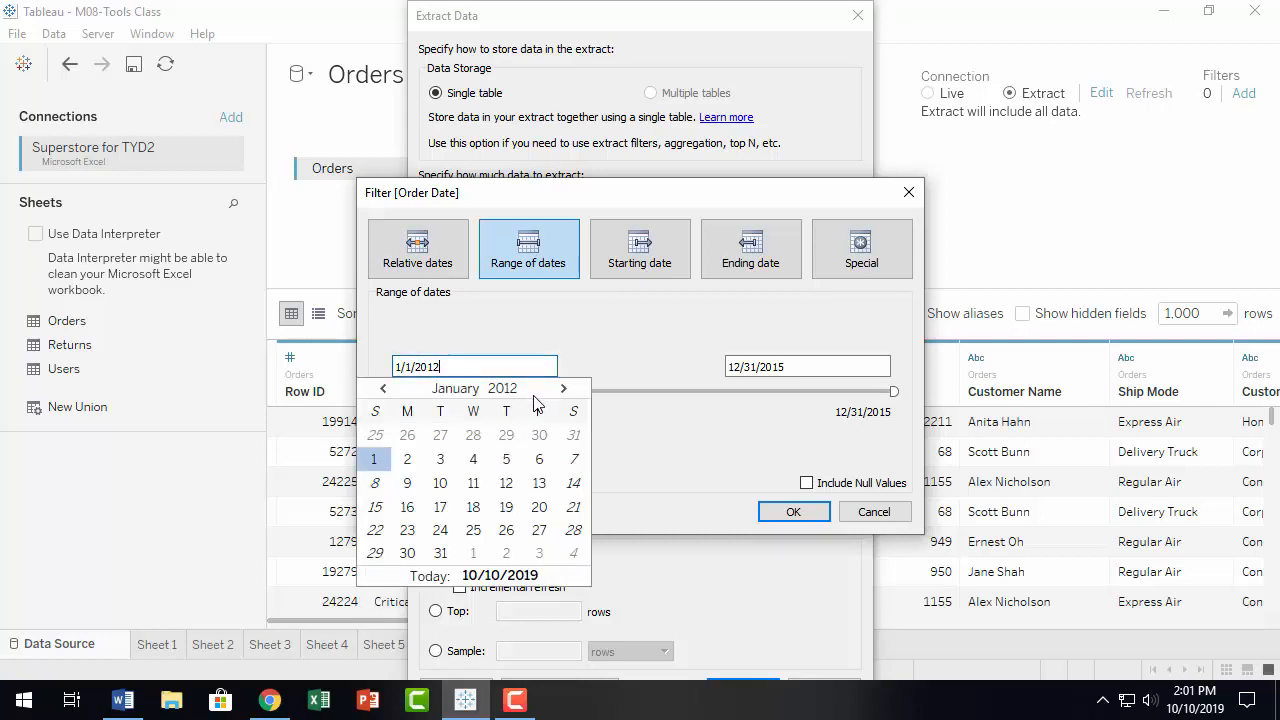
click(590, 318)
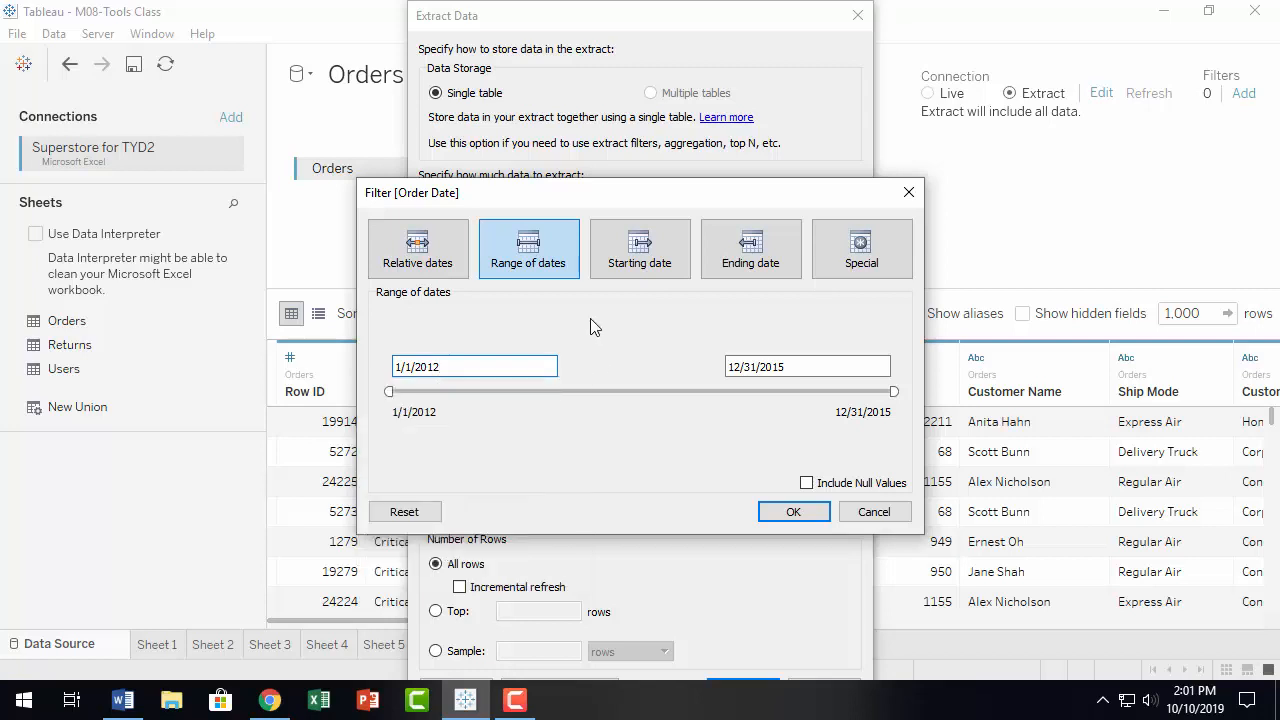
click(660, 260)
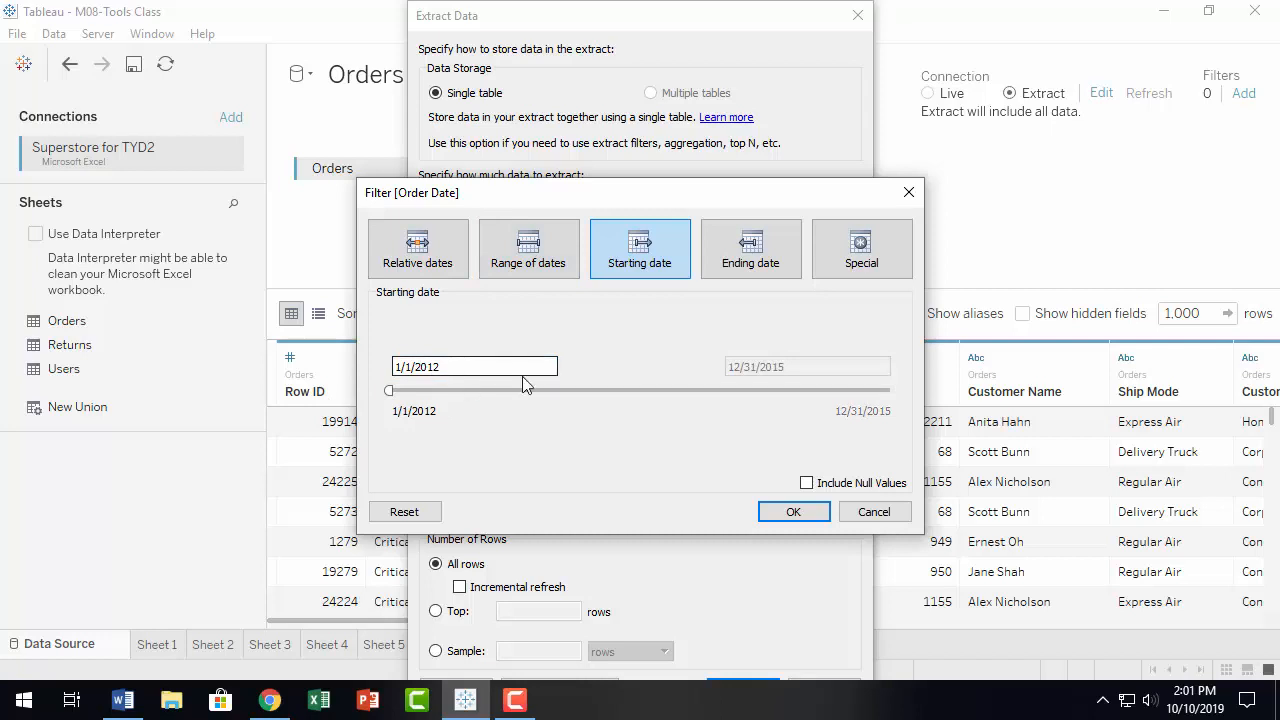
click(758, 244)
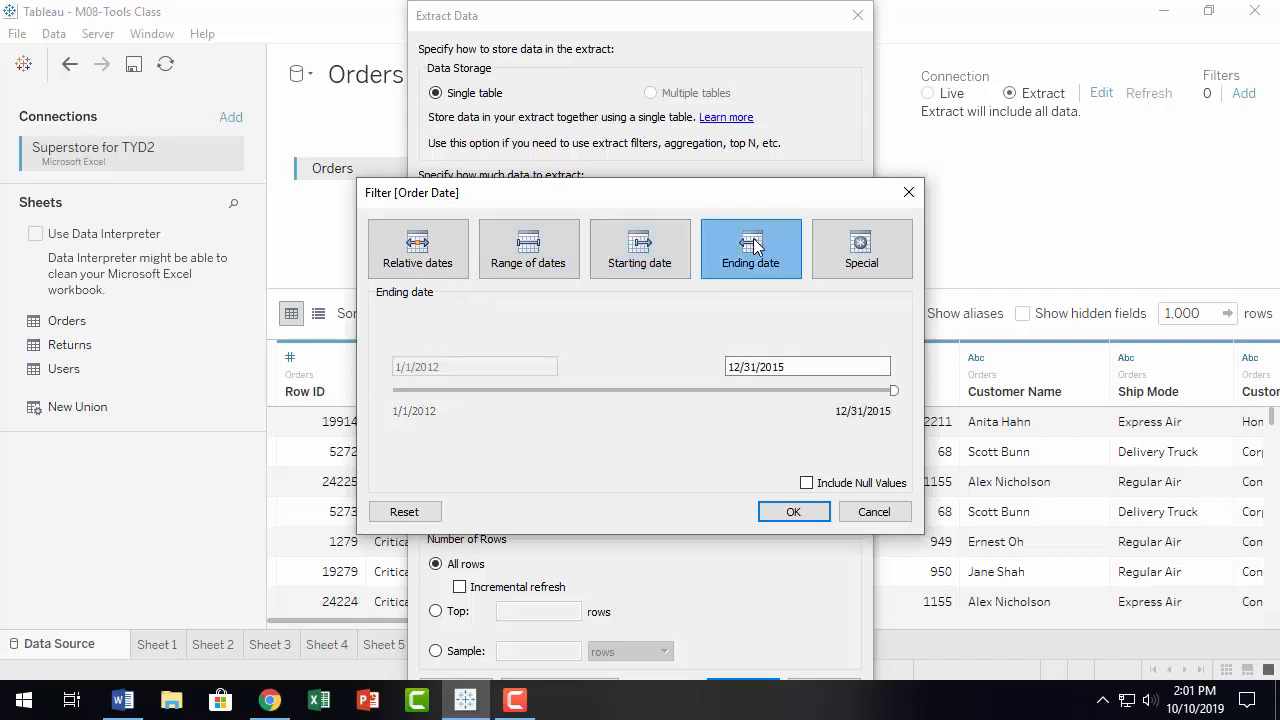
click(861, 252)
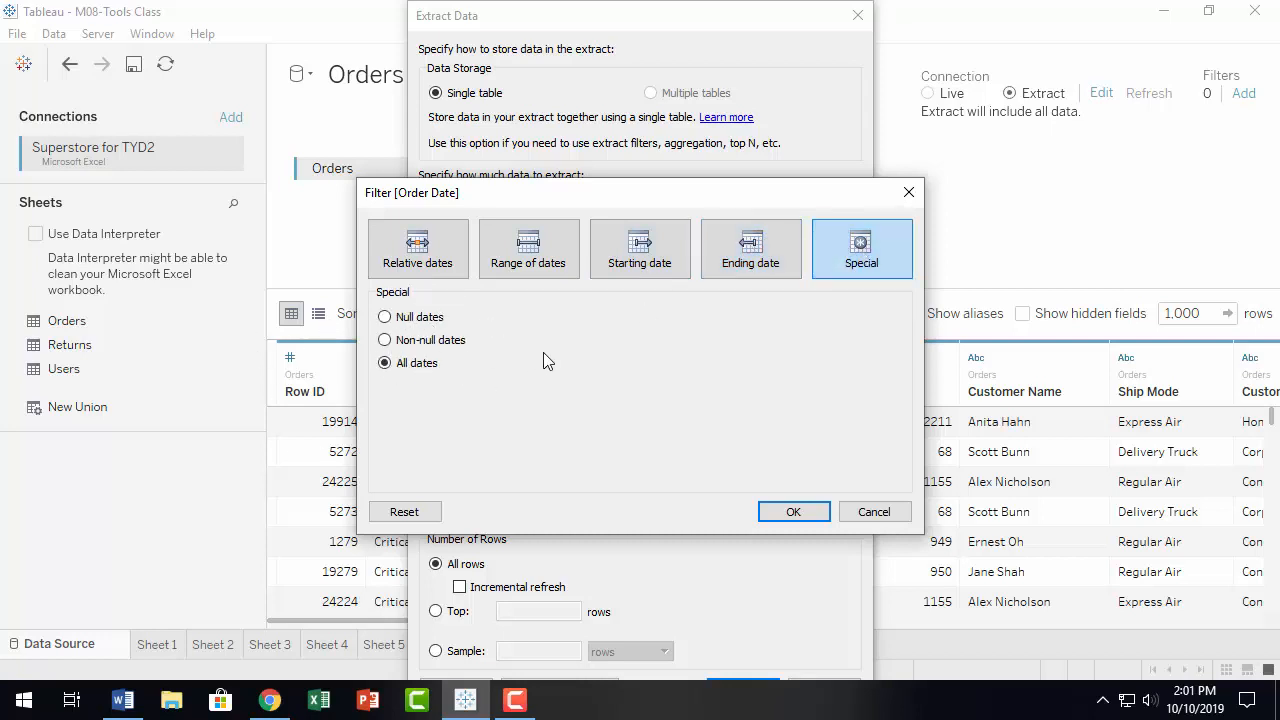
Step: Try the relative date options of the Order Date filter, including last and next 3 days and other period units, and cancel the filter
click(417, 258)
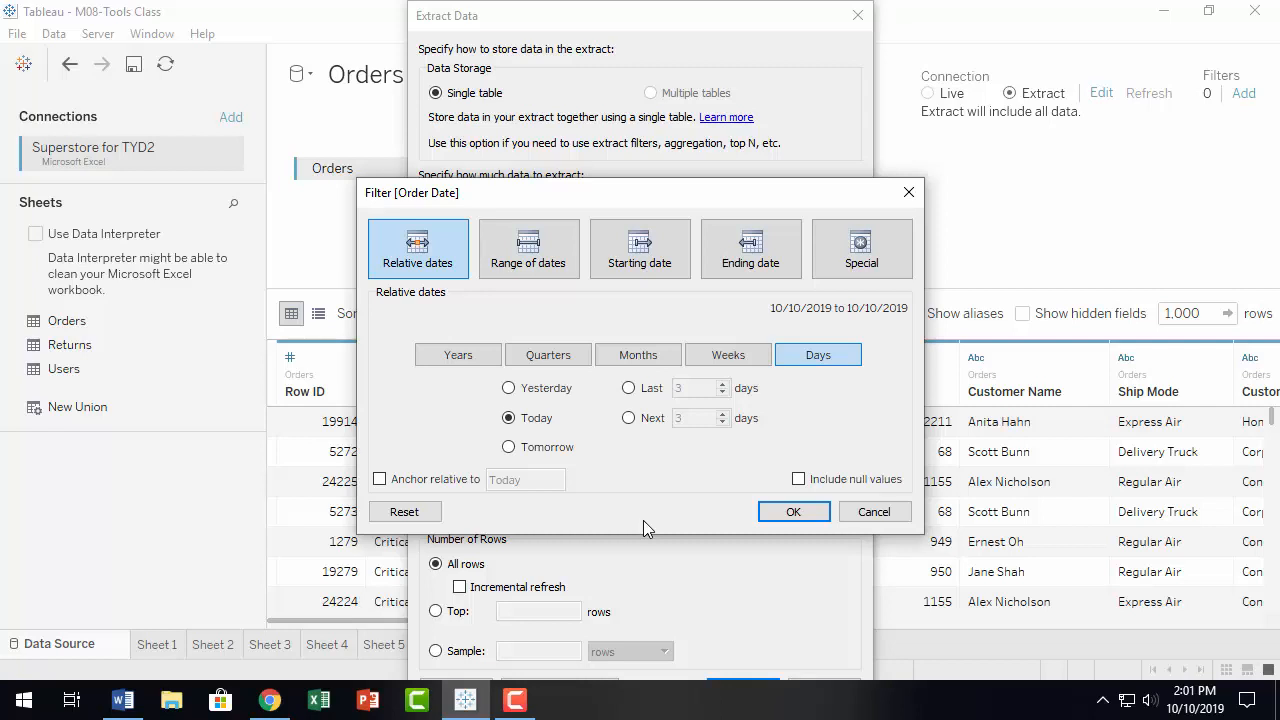
click(628, 388)
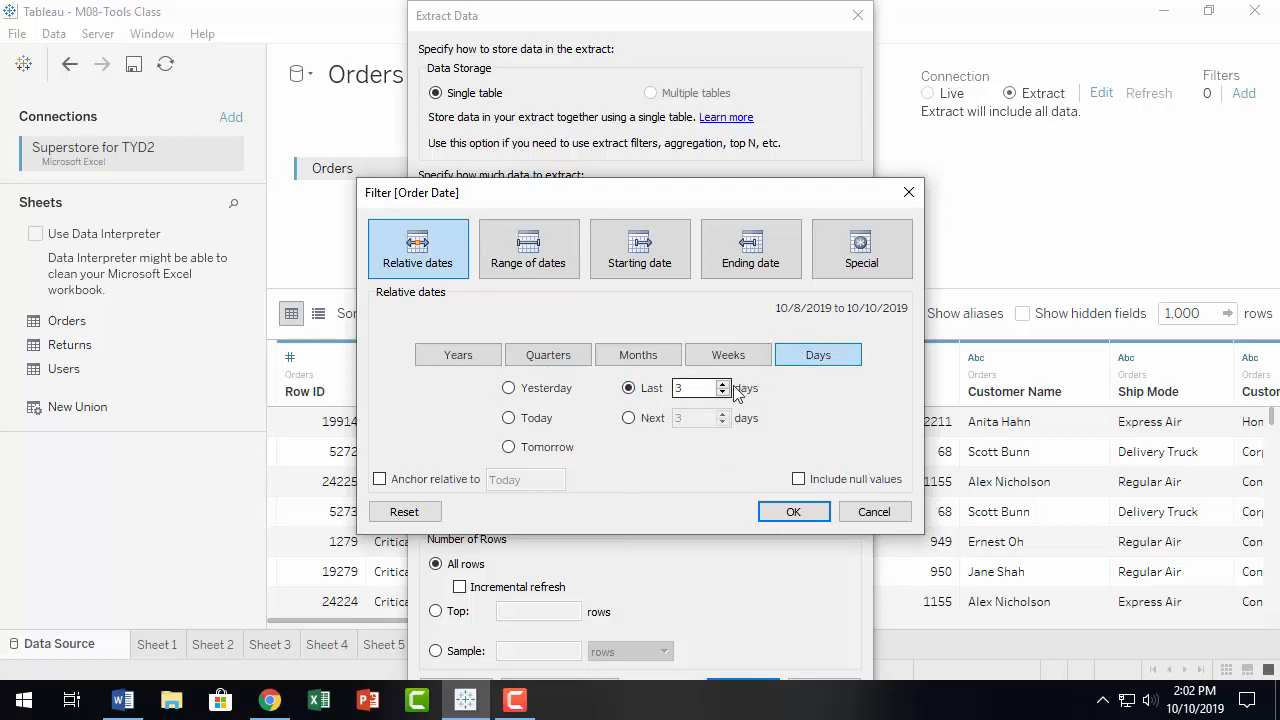
click(628, 418)
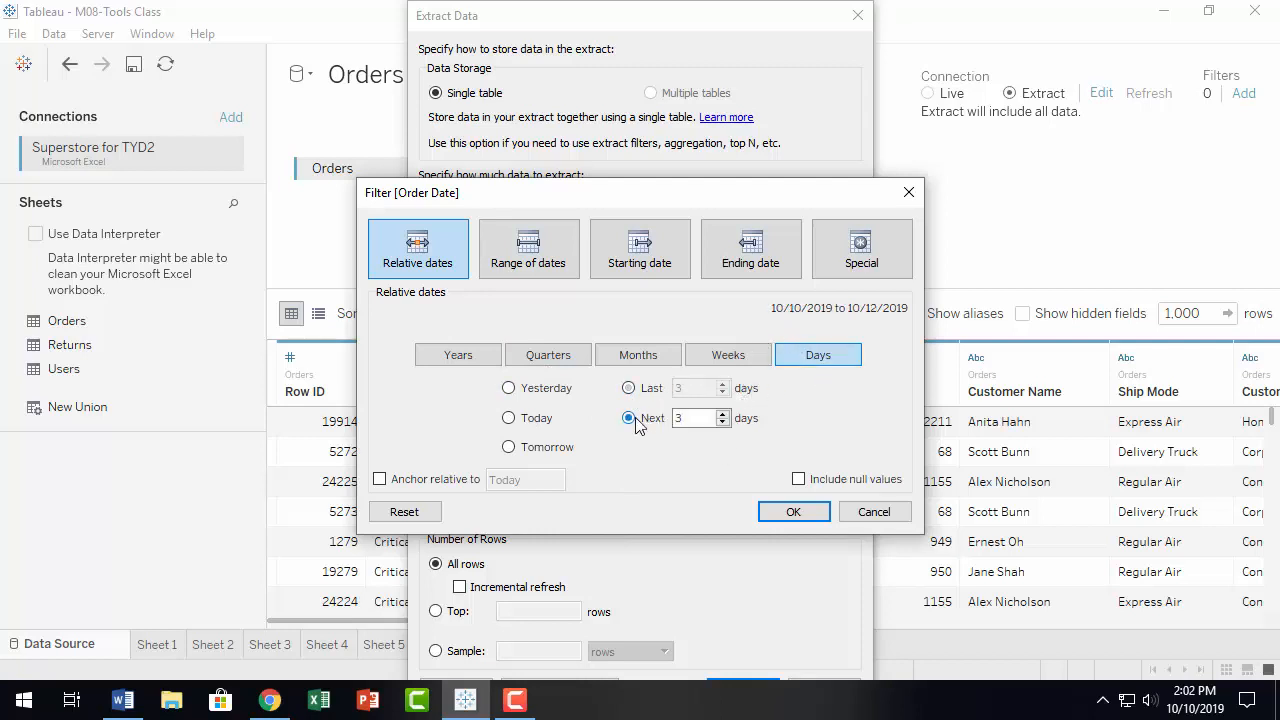
click(548, 357)
click(640, 358)
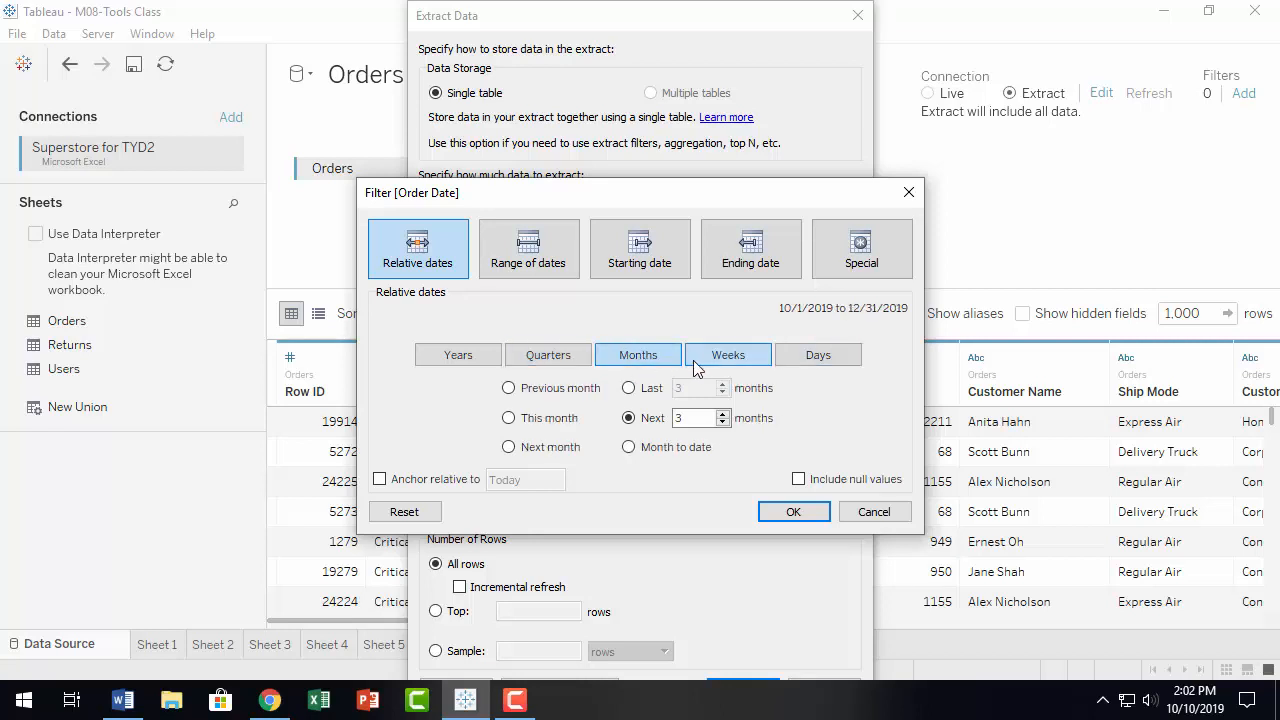
click(727, 360)
click(480, 360)
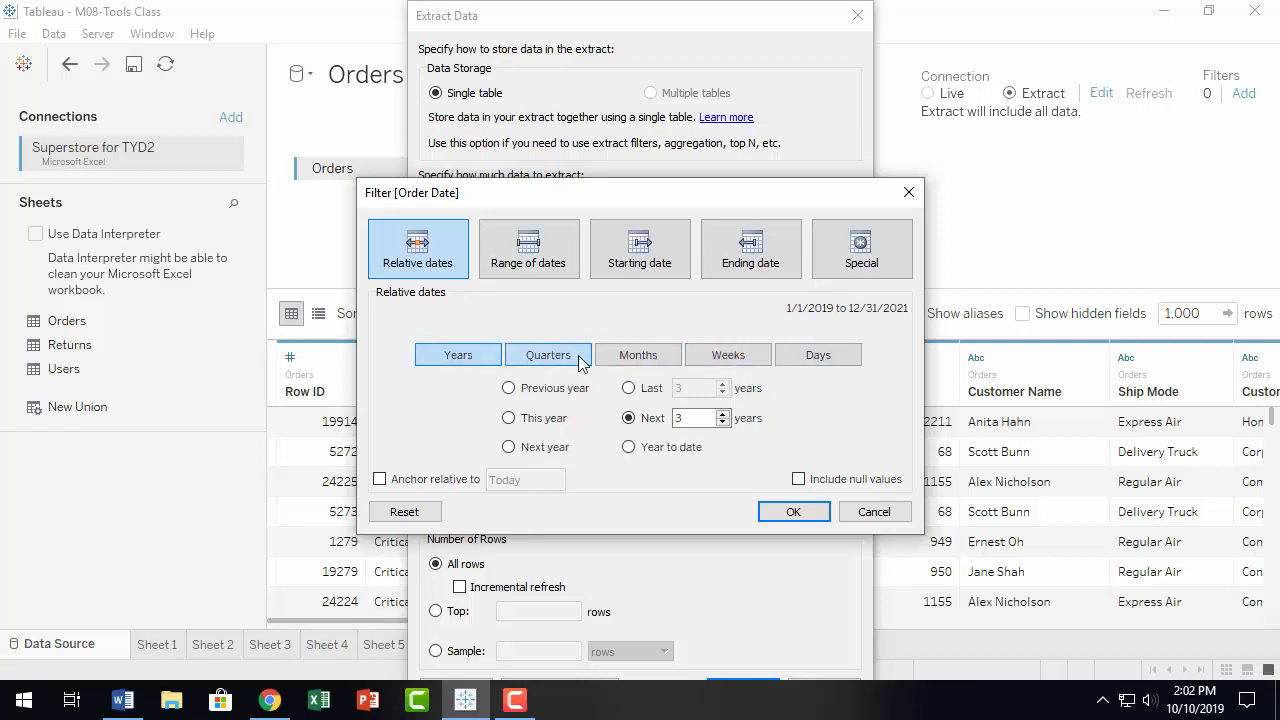
click(548, 360)
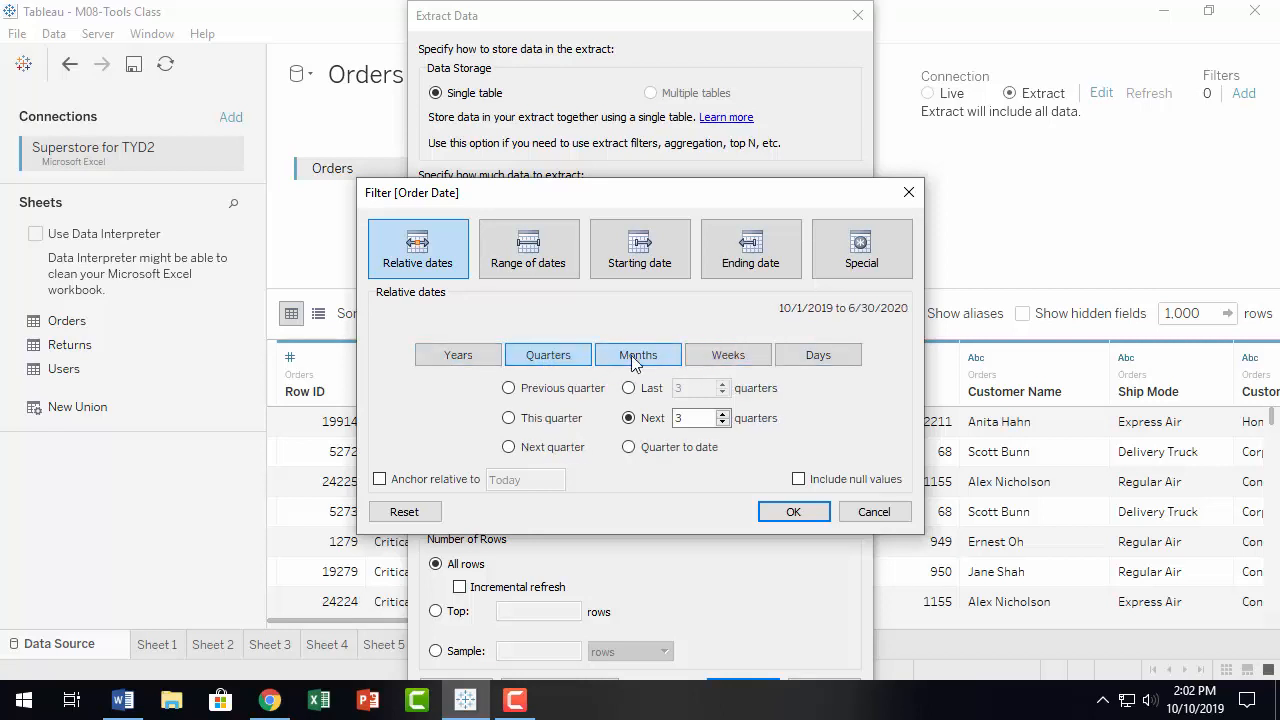
click(634, 358)
click(735, 362)
click(812, 360)
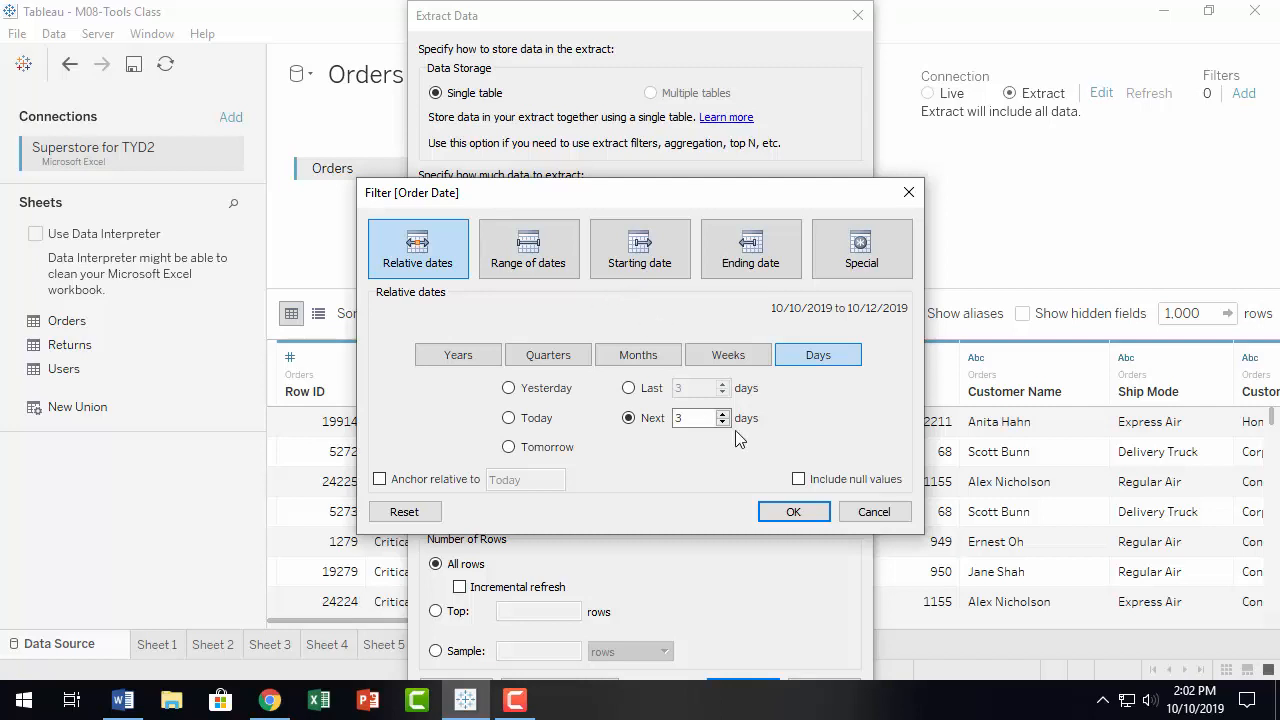
click(873, 512)
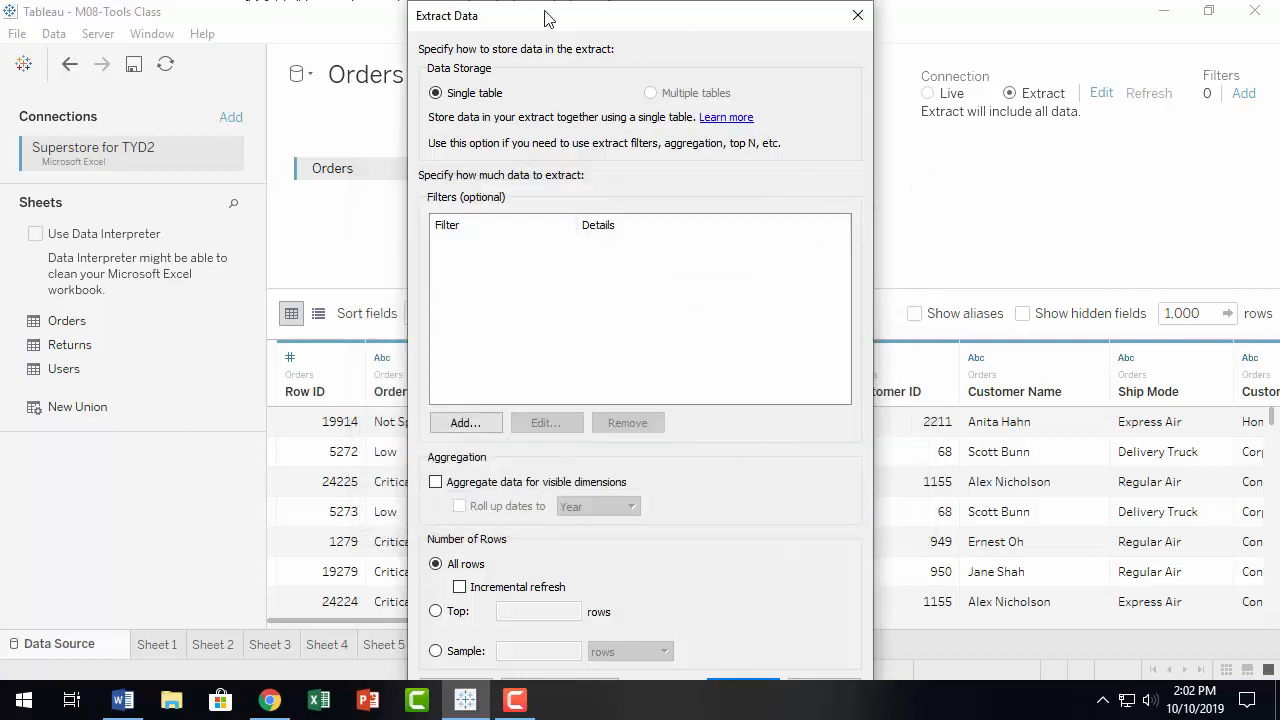
Step: Cancel the extract setup and the saving of its file, and switch the Orders connection back to Live
click(857, 16)
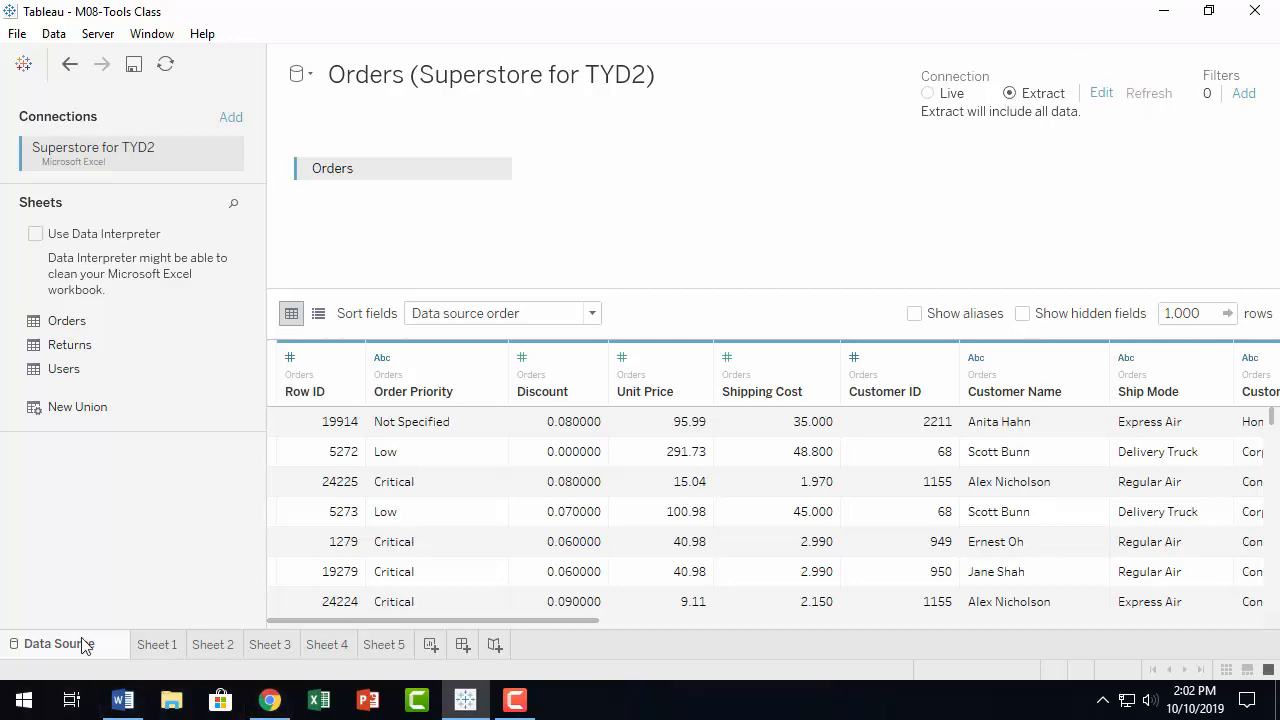
click(163, 645)
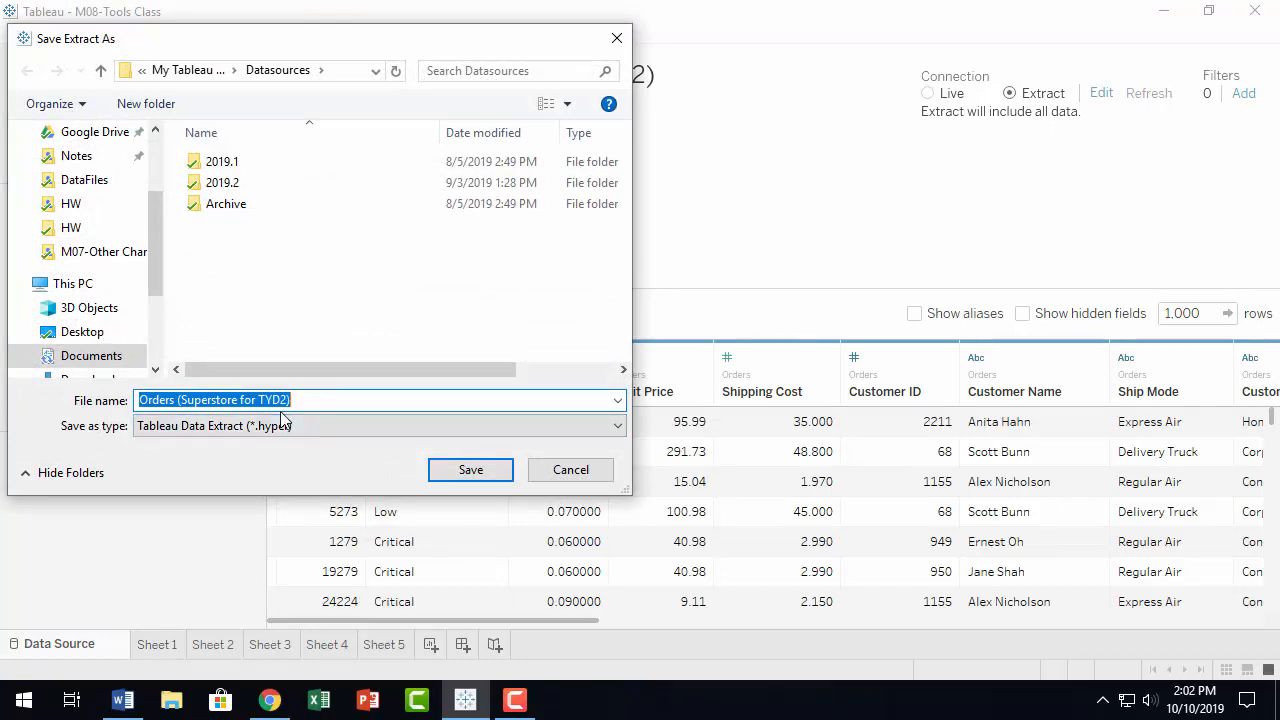
click(577, 473)
click(42, 645)
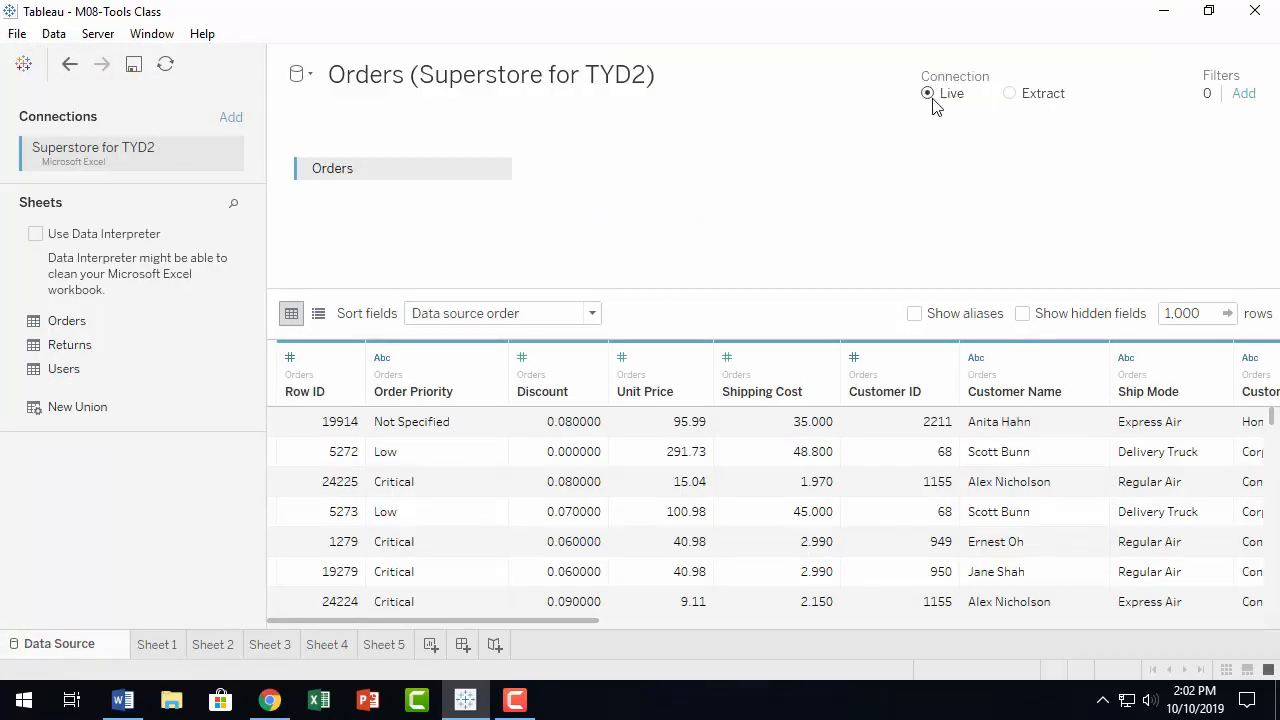
Step: Start adding a data source filter to the live Orders connection
click(1244, 94)
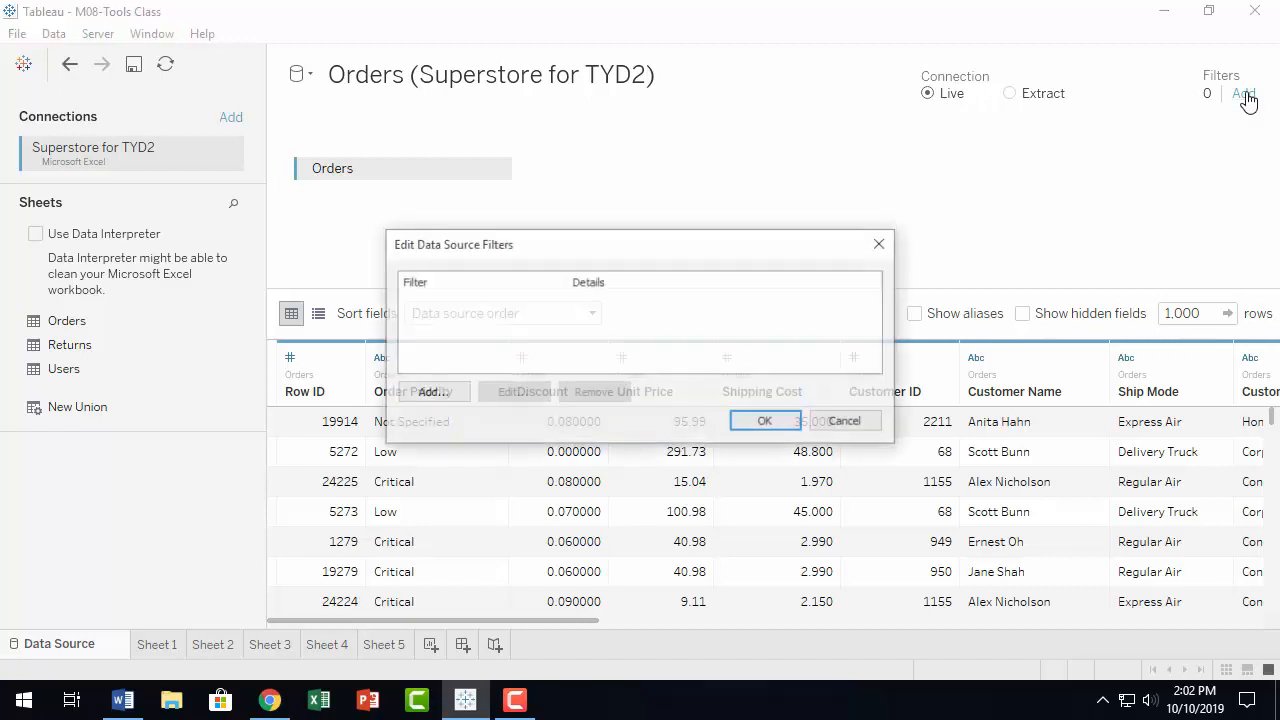
click(433, 394)
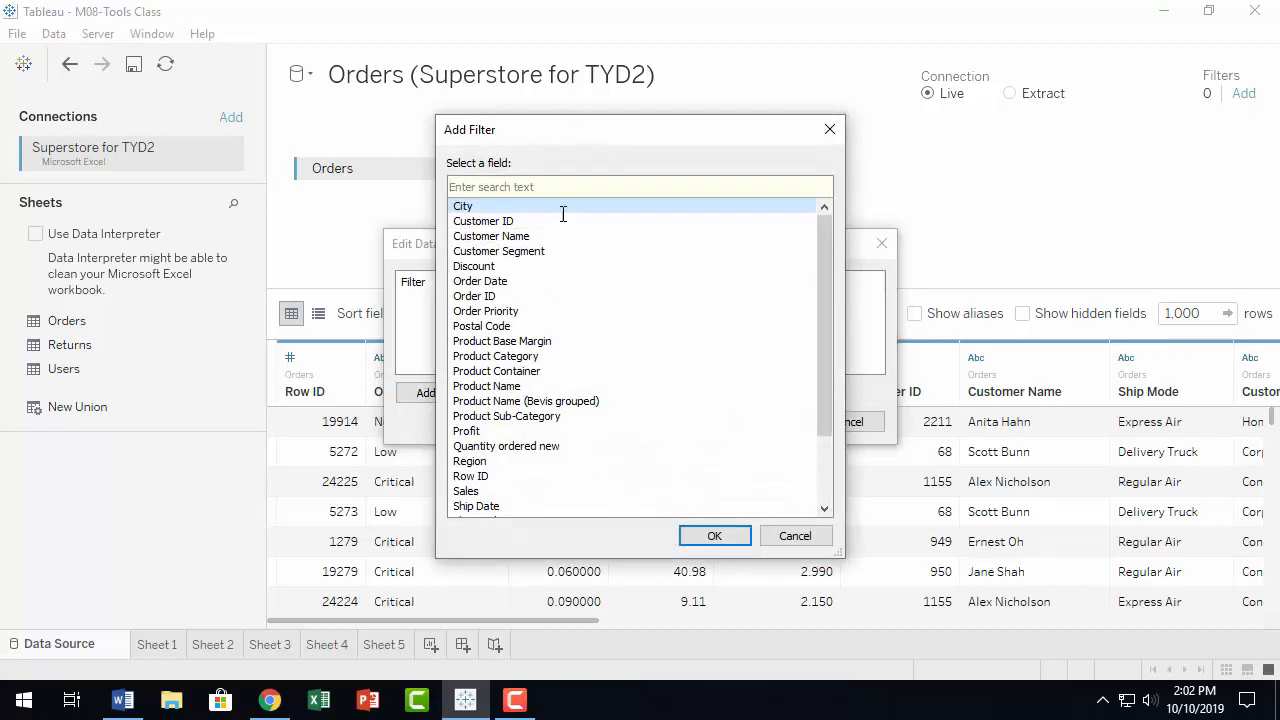